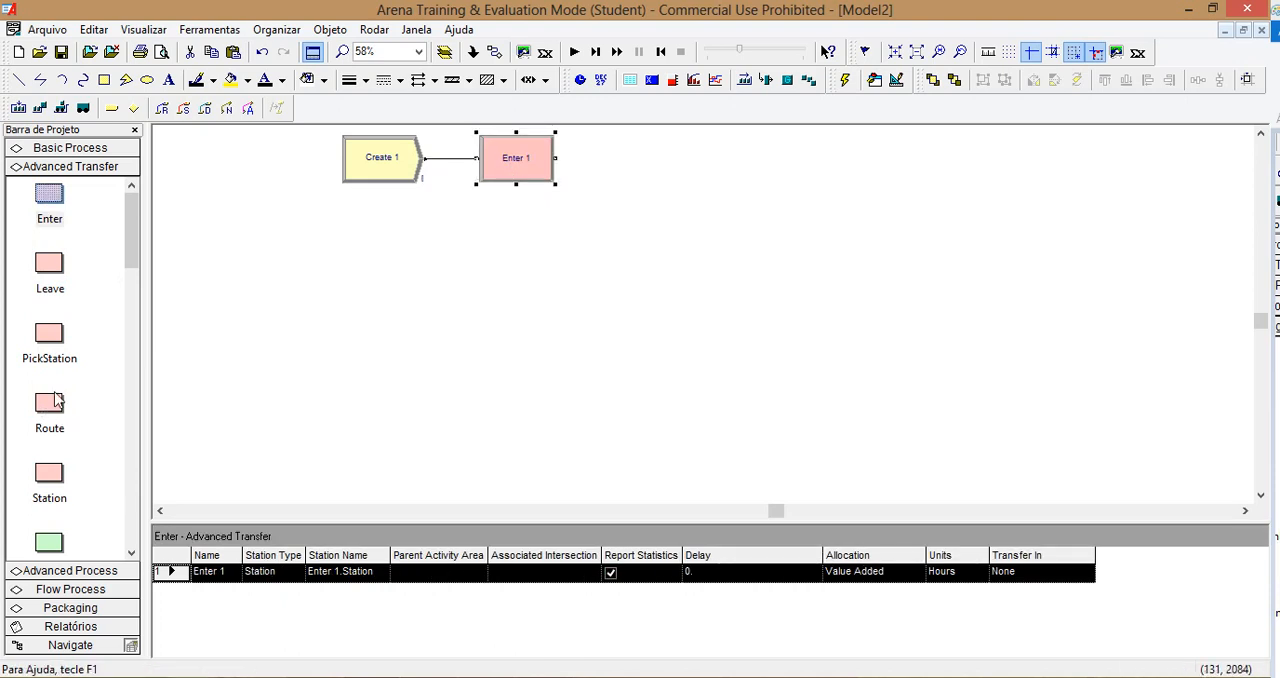
Step: Place a Leave module after Enter 1 and a second Enter module on a new row below Create 1
click(52, 262)
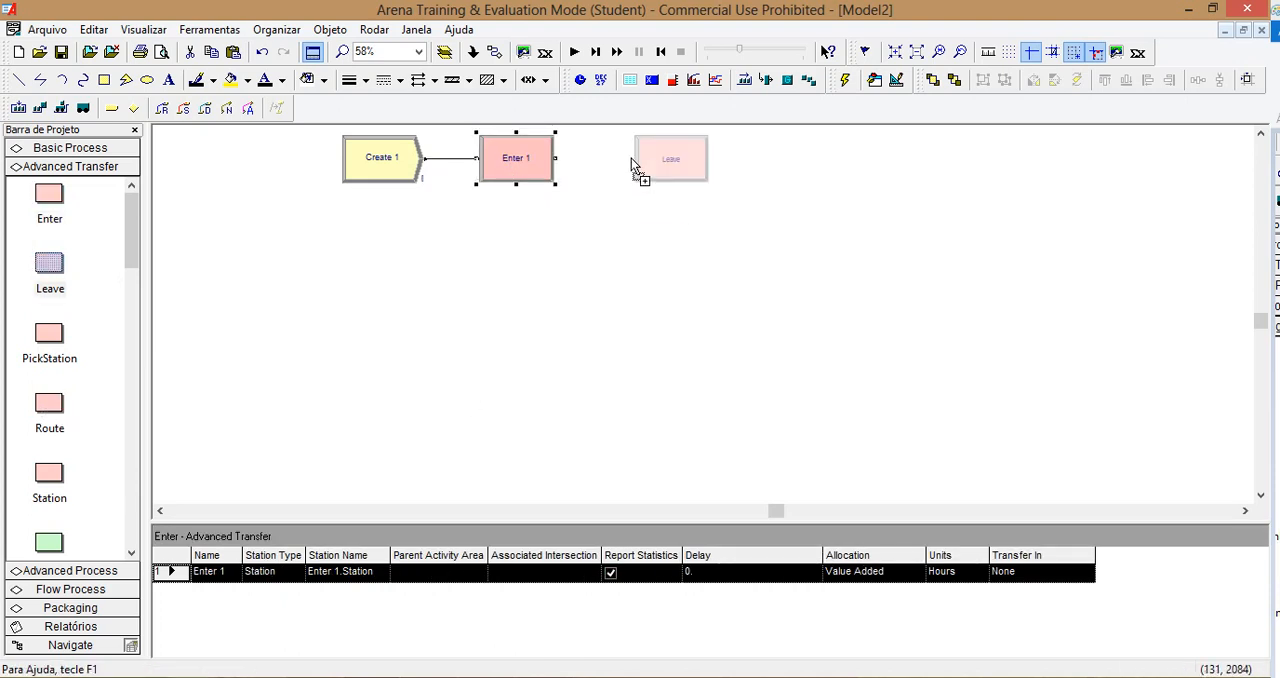
click(634, 163)
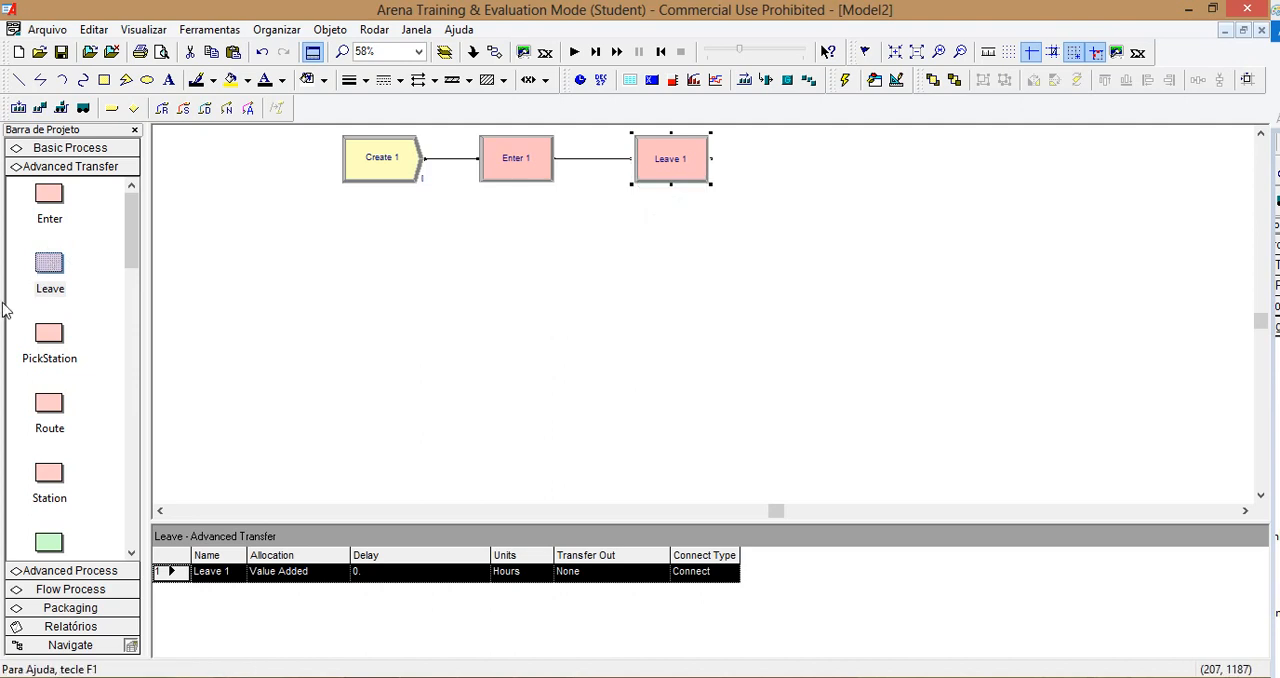
click(45, 205)
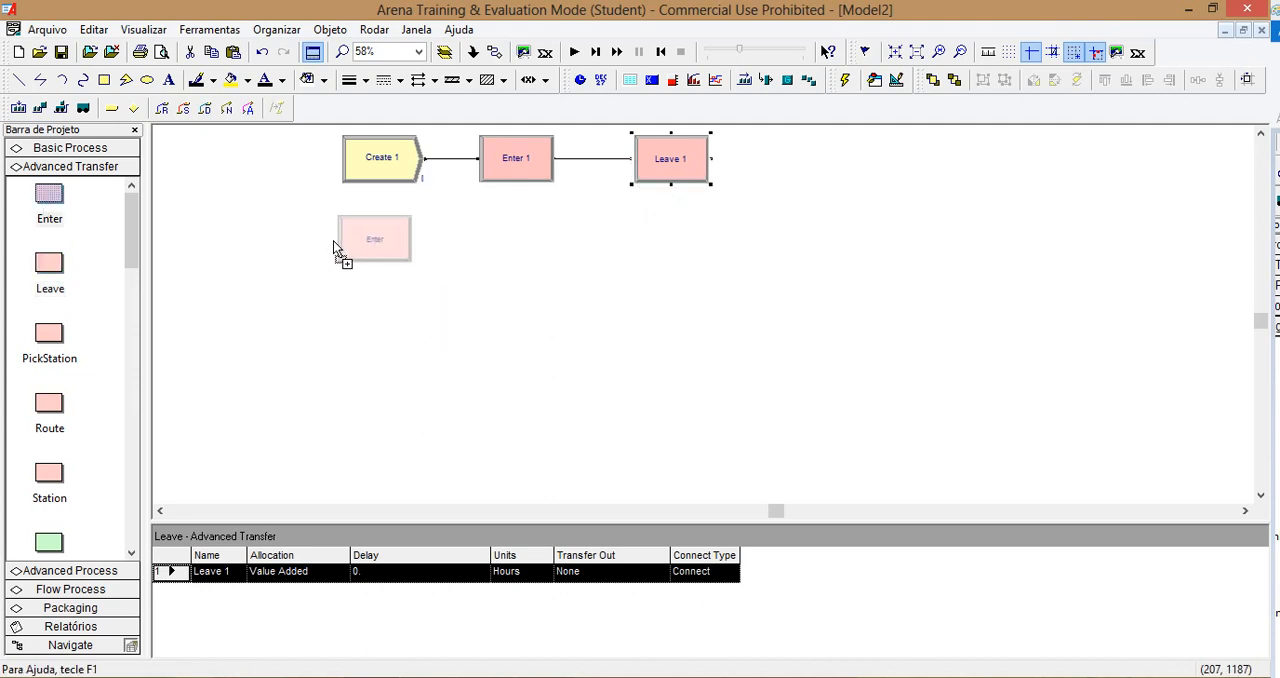
click(333, 240)
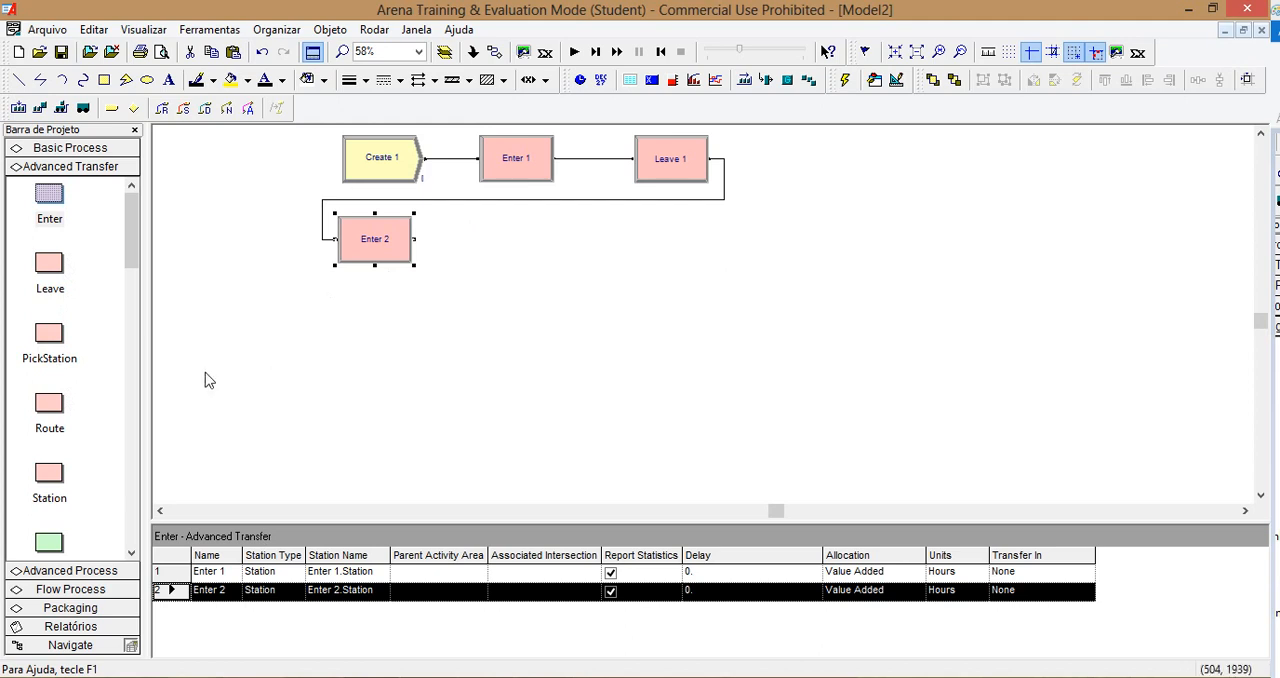
Step: Add a Seize module from the Advanced Process template after Enter 2
drag(130, 273, 130, 349)
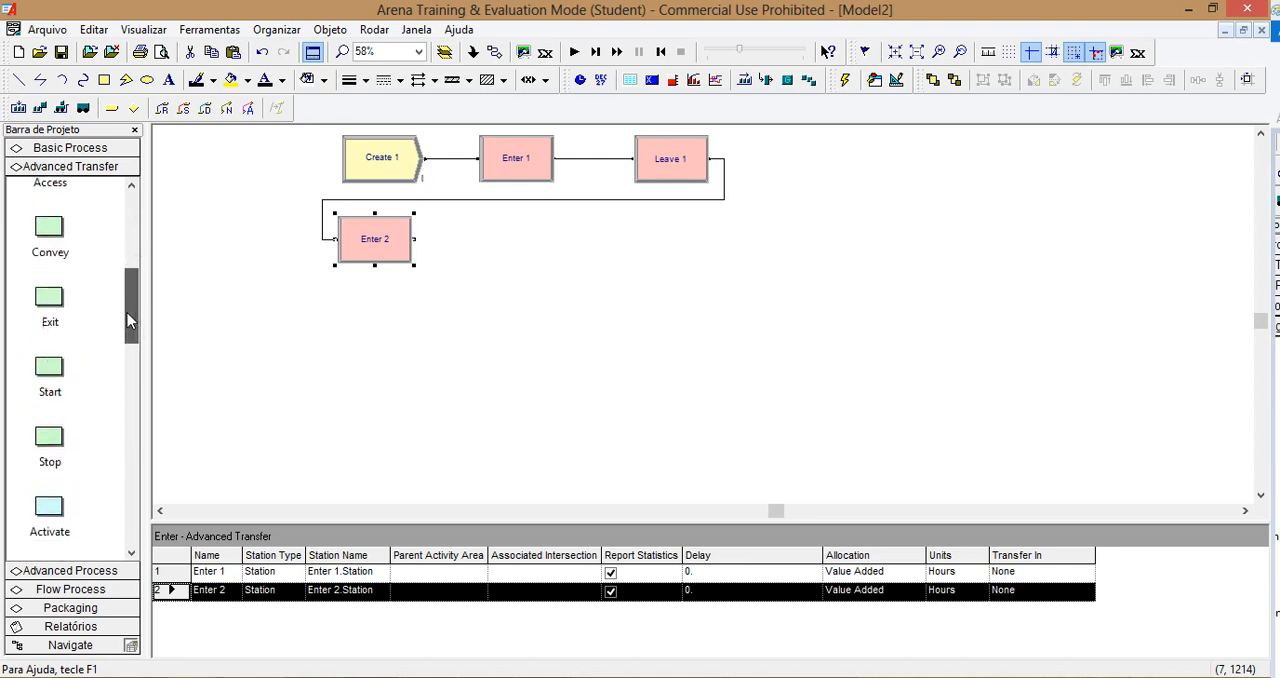
click(80, 572)
scroll(125, 376, down, 3)
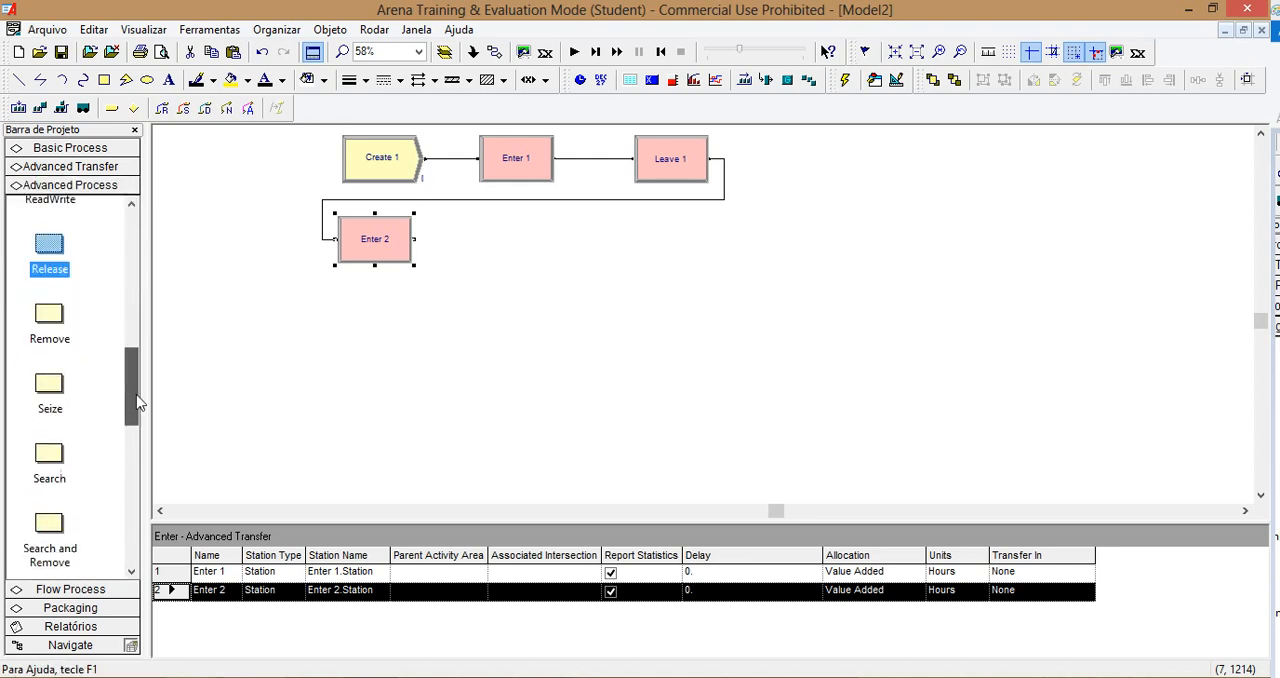
drag(52, 298, 468, 240)
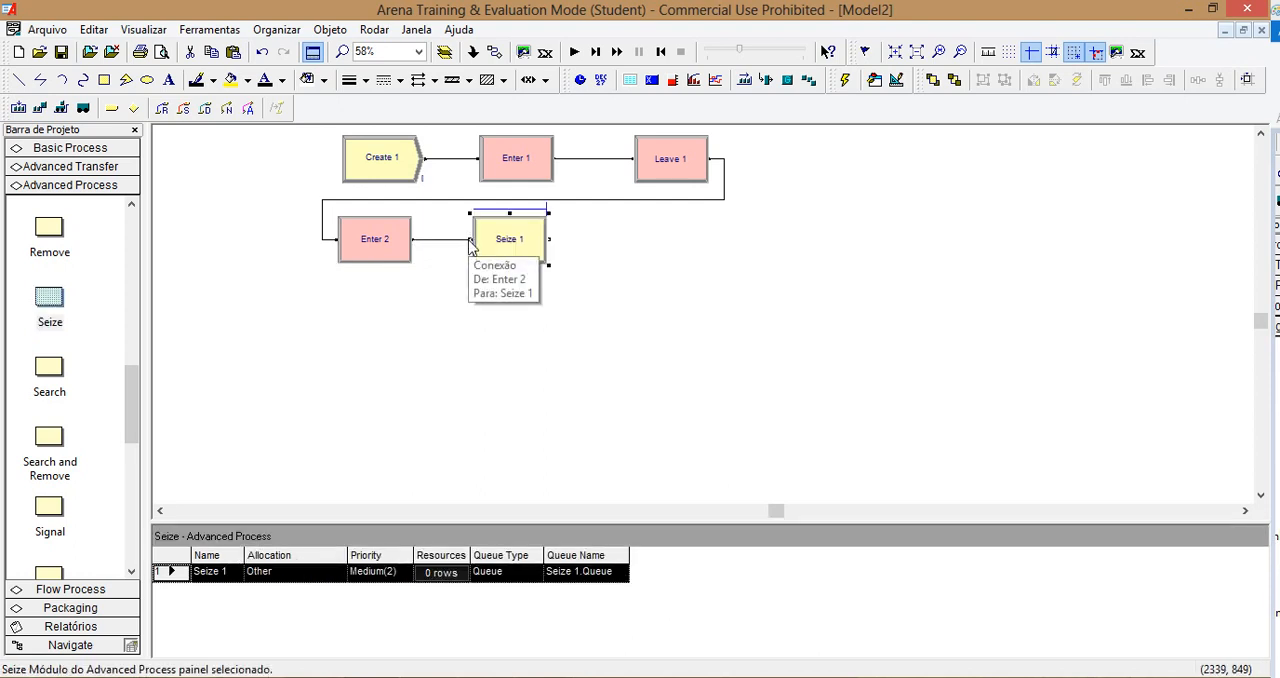
Step: Add a PickStation module after Seize 1 and delete the connection from Leave 1 to Enter 2
click(68, 172)
click(106, 420)
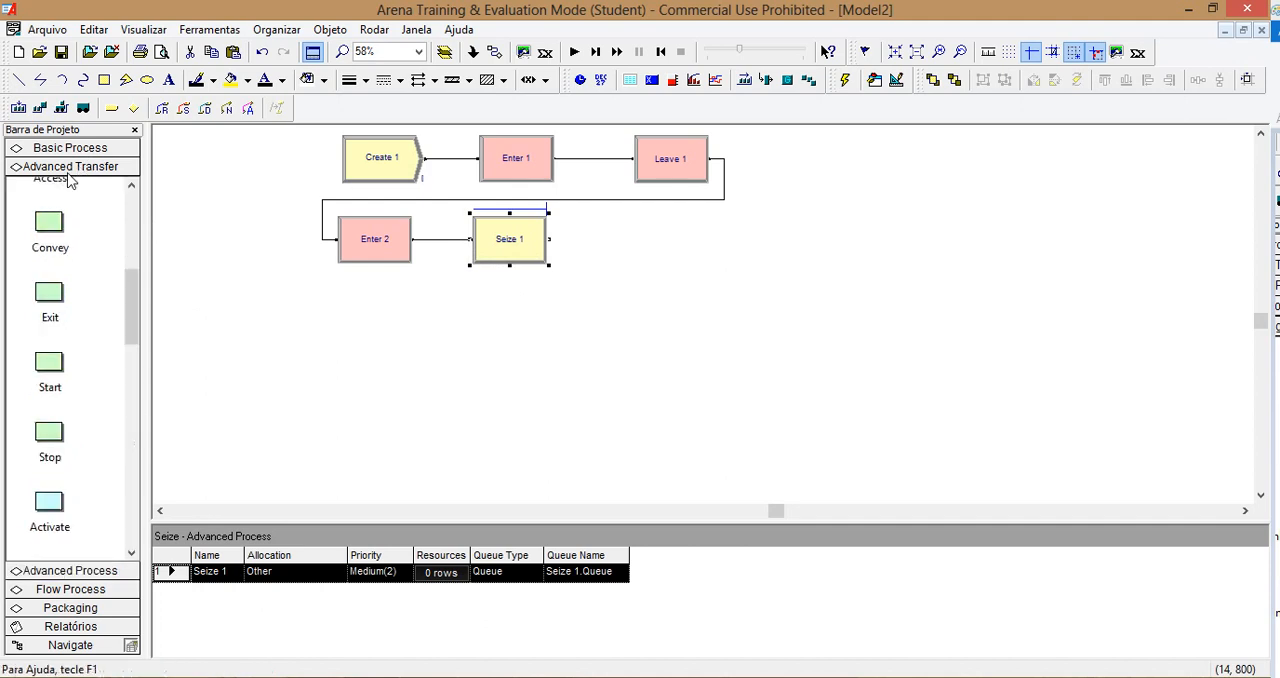
drag(131, 312, 128, 200)
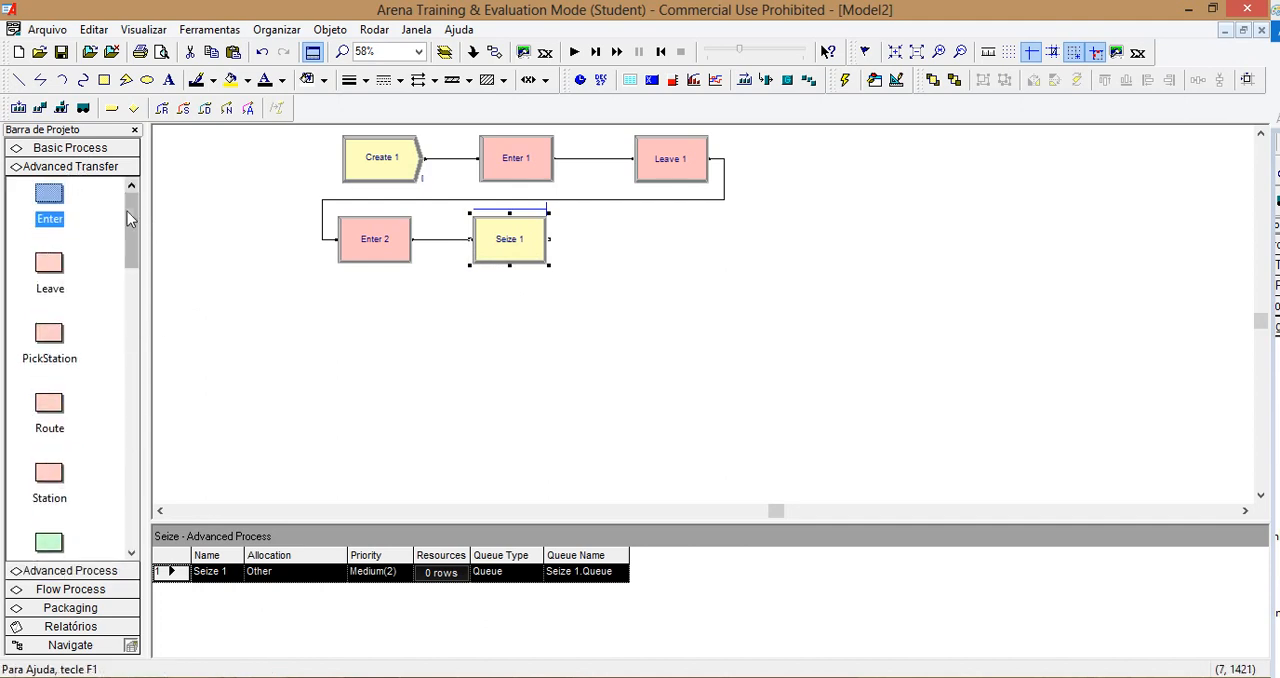
drag(70, 342, 670, 243)
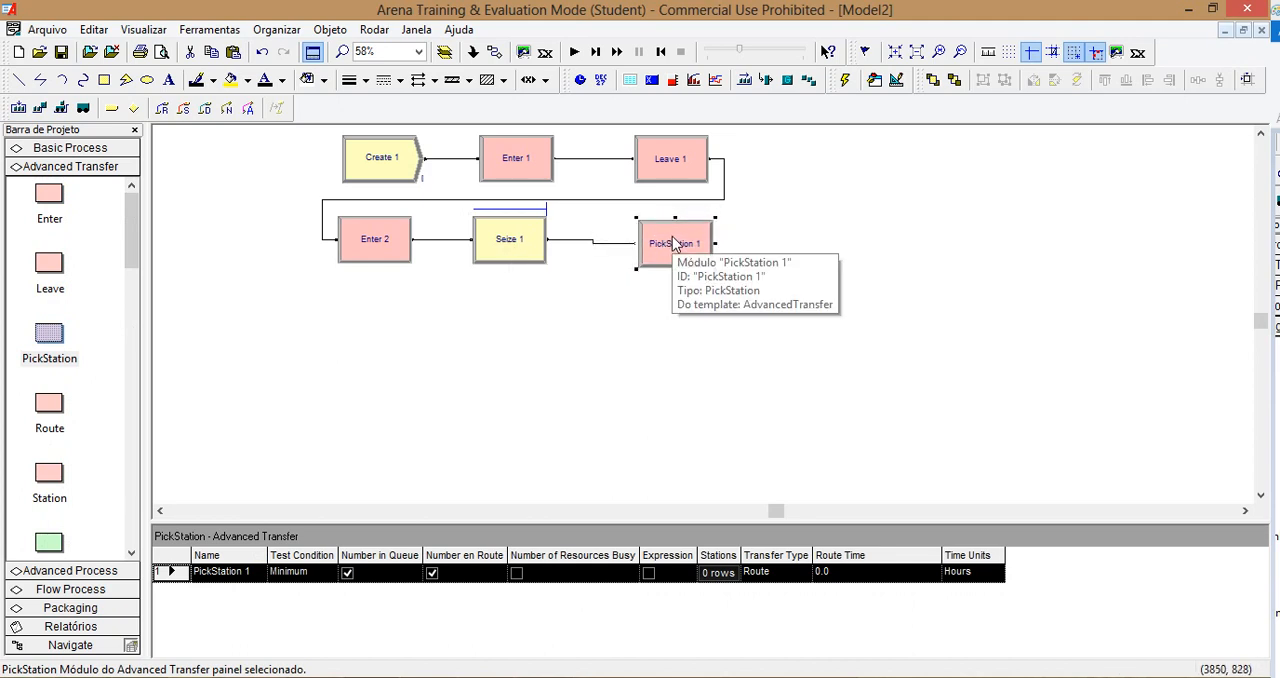
click(800, 279)
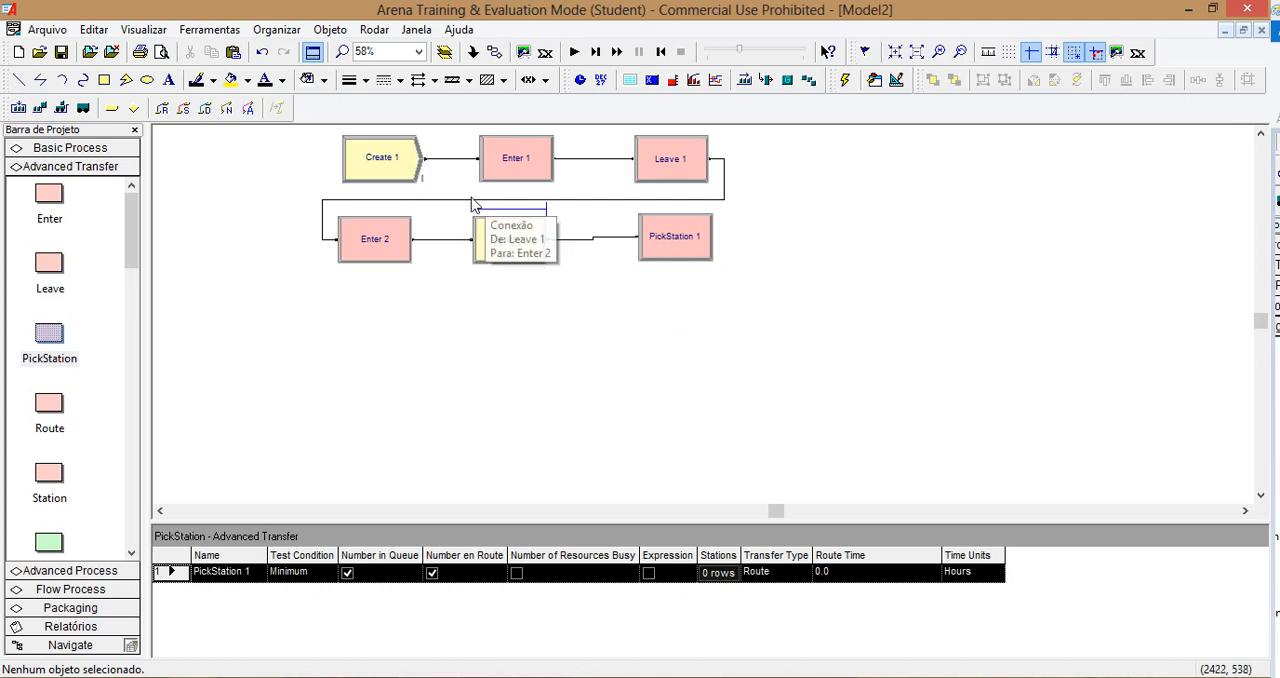
click(434, 201)
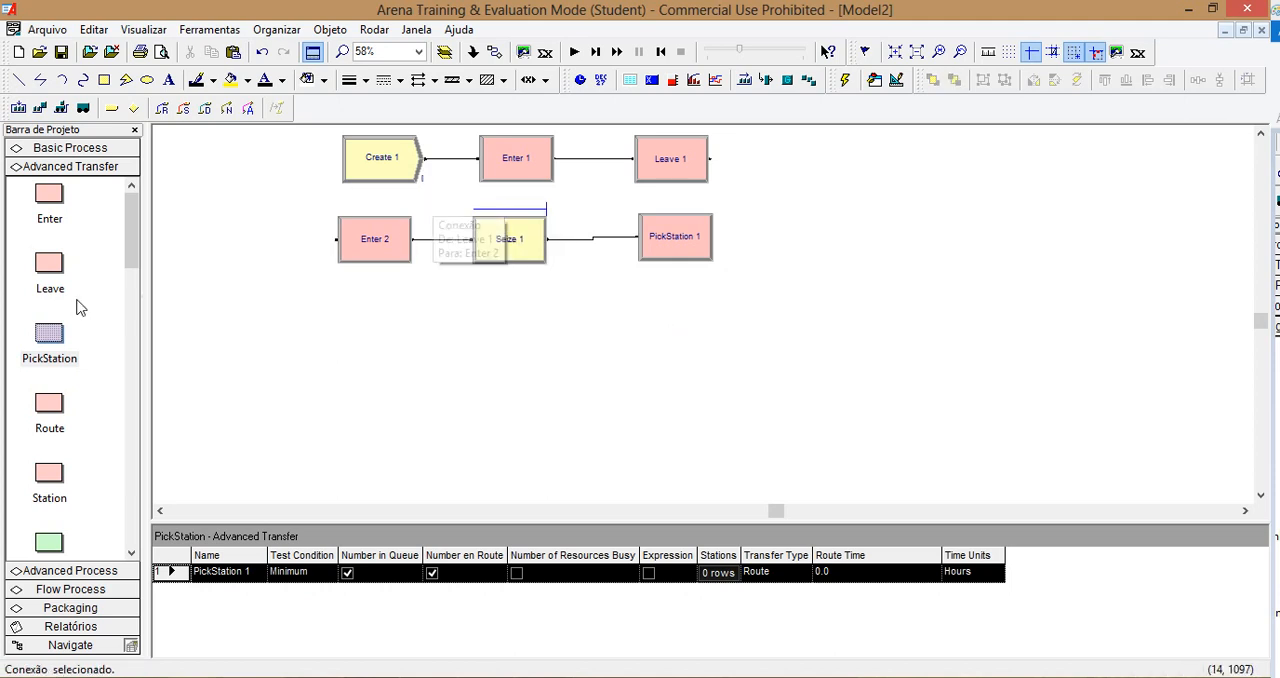
Step: Place a third Enter module below Enter 2, followed by a connected Process module
drag(51, 200, 340, 327)
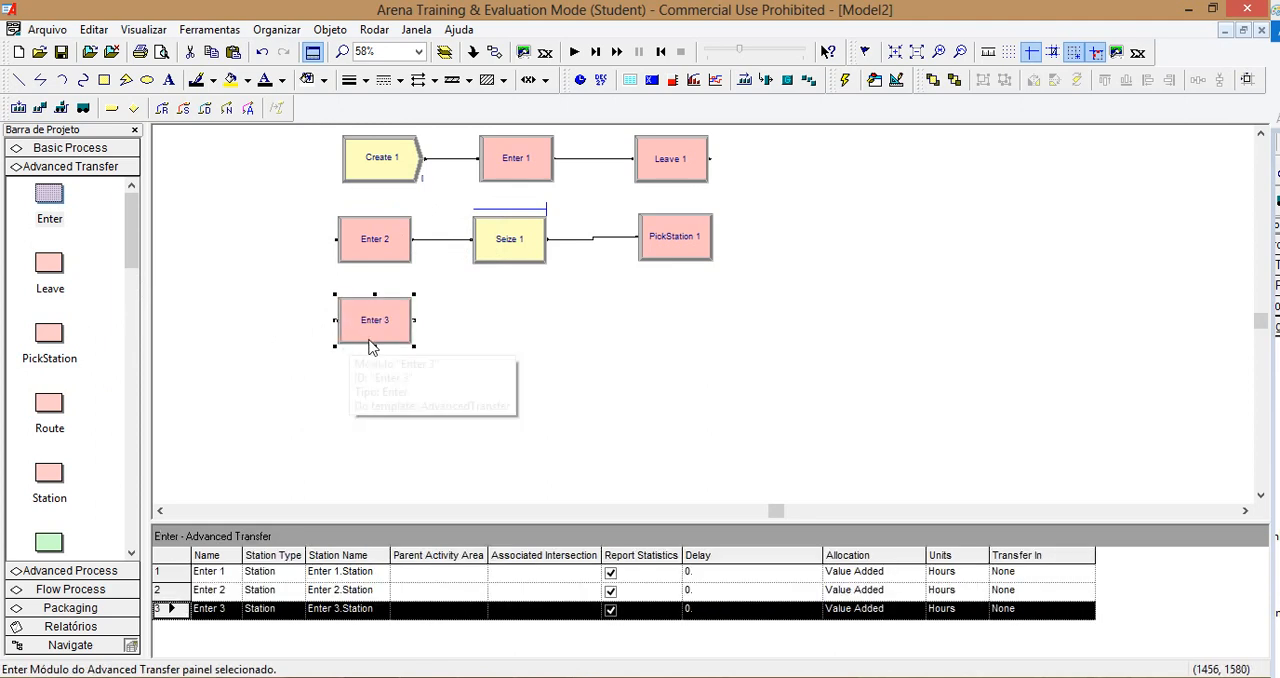
click(55, 148)
click(50, 318)
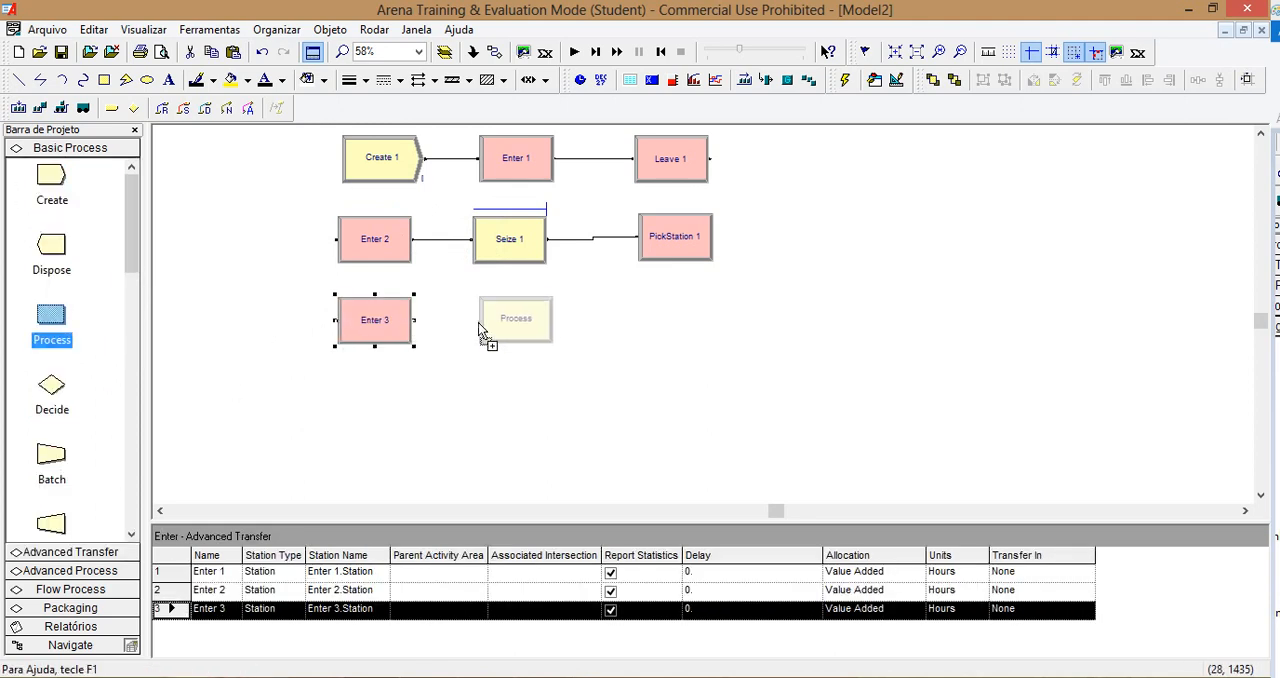
click(467, 322)
Step: Copy the Enter 3 and Process 1 pair and paste it twice in rows below
drag(583, 369, 312, 271)
key(ctrl+c)
key(ctrl+v)
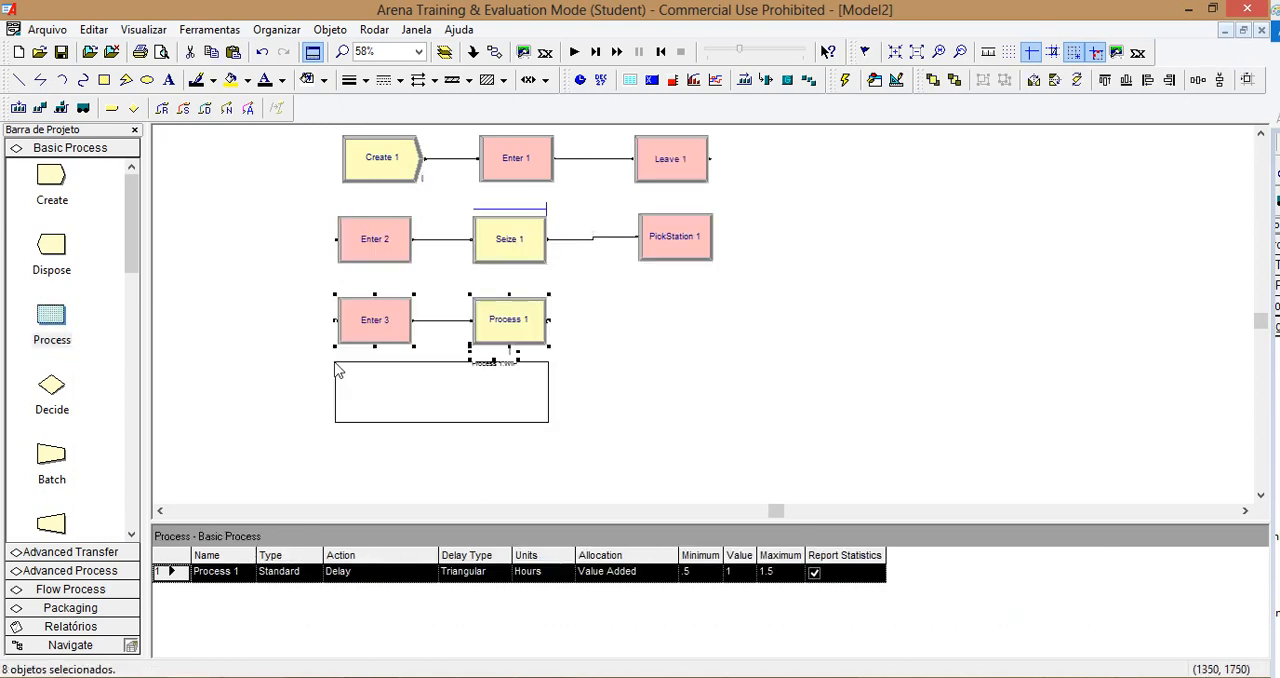
click(337, 367)
key(ctrl+v)
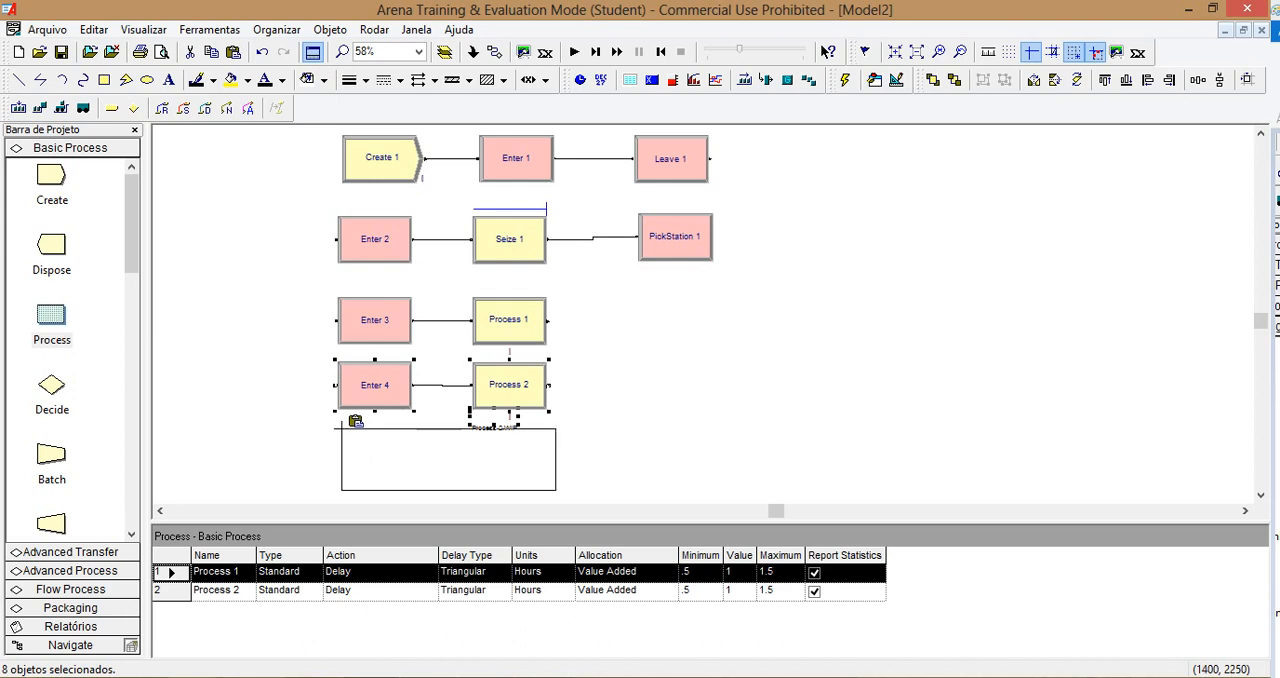
click(340, 427)
click(597, 389)
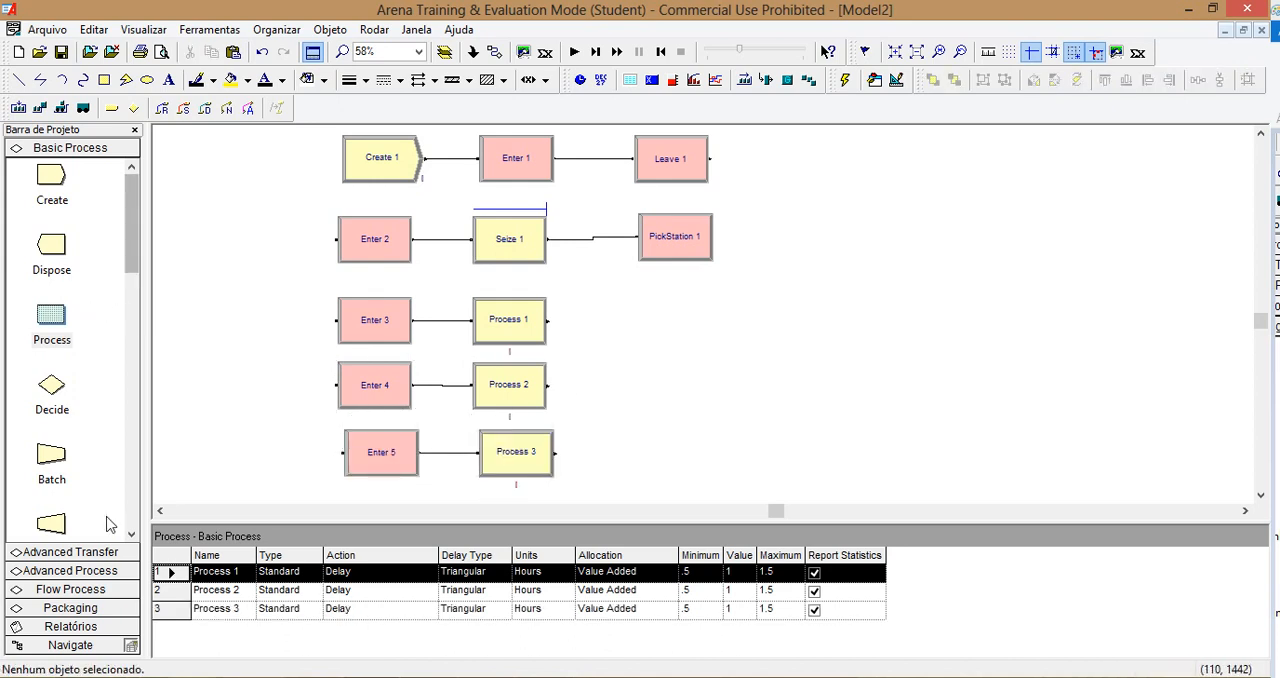
Step: Place a Release module beyond Process 2, followed by a connected Leave module
click(86, 570)
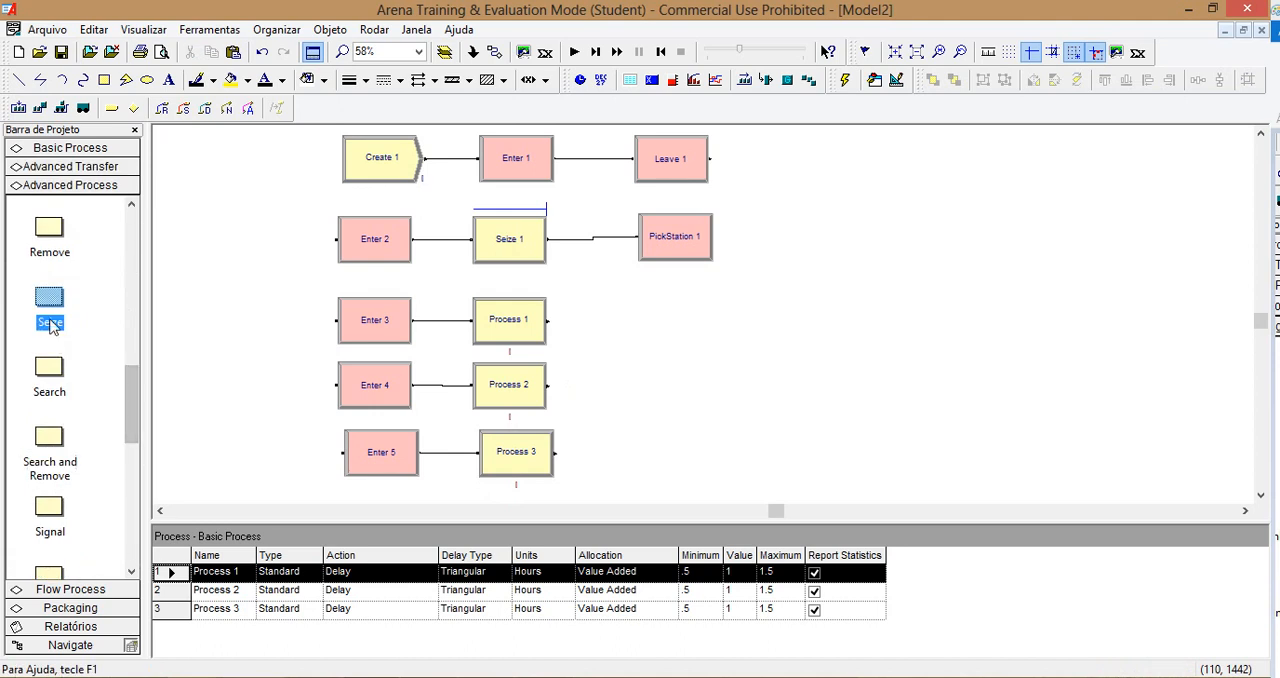
scroll(118, 426, up, 2)
drag(50, 290, 646, 404)
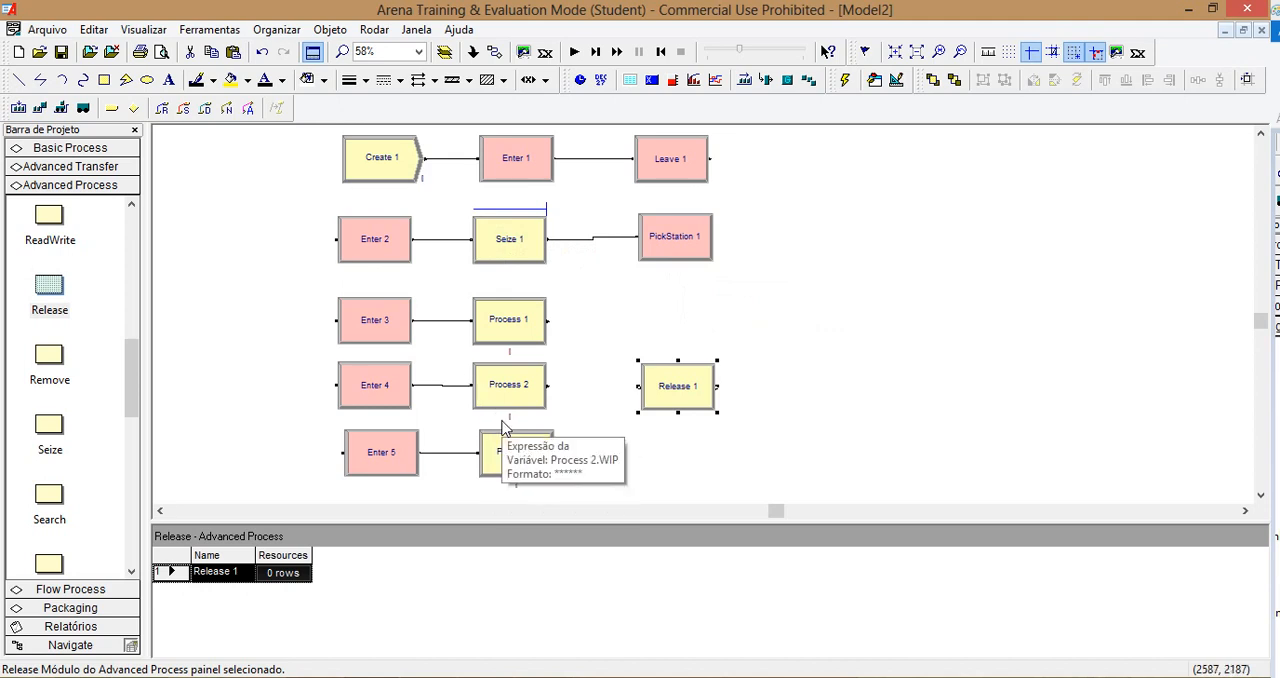
click(72, 167)
drag(62, 265, 758, 396)
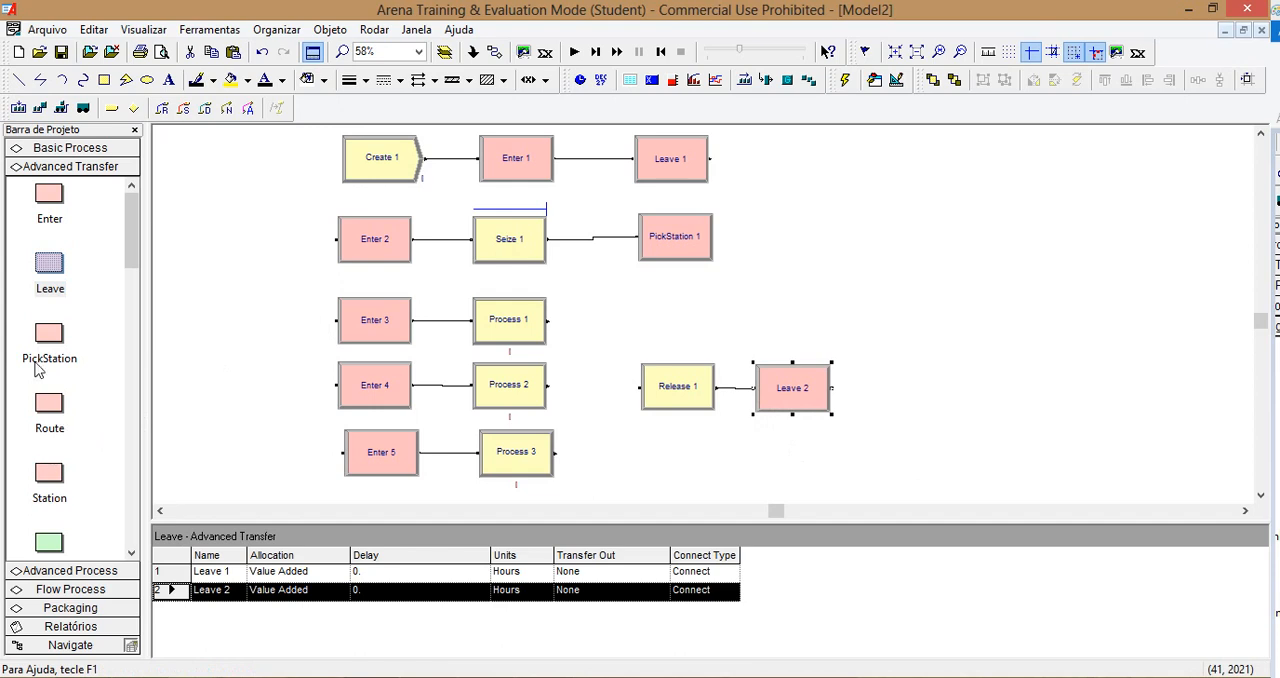
Step: Place an Enter module beyond Leave 2 without a connection between them, and add another Leave module beside it
drag(44, 203, 930, 386)
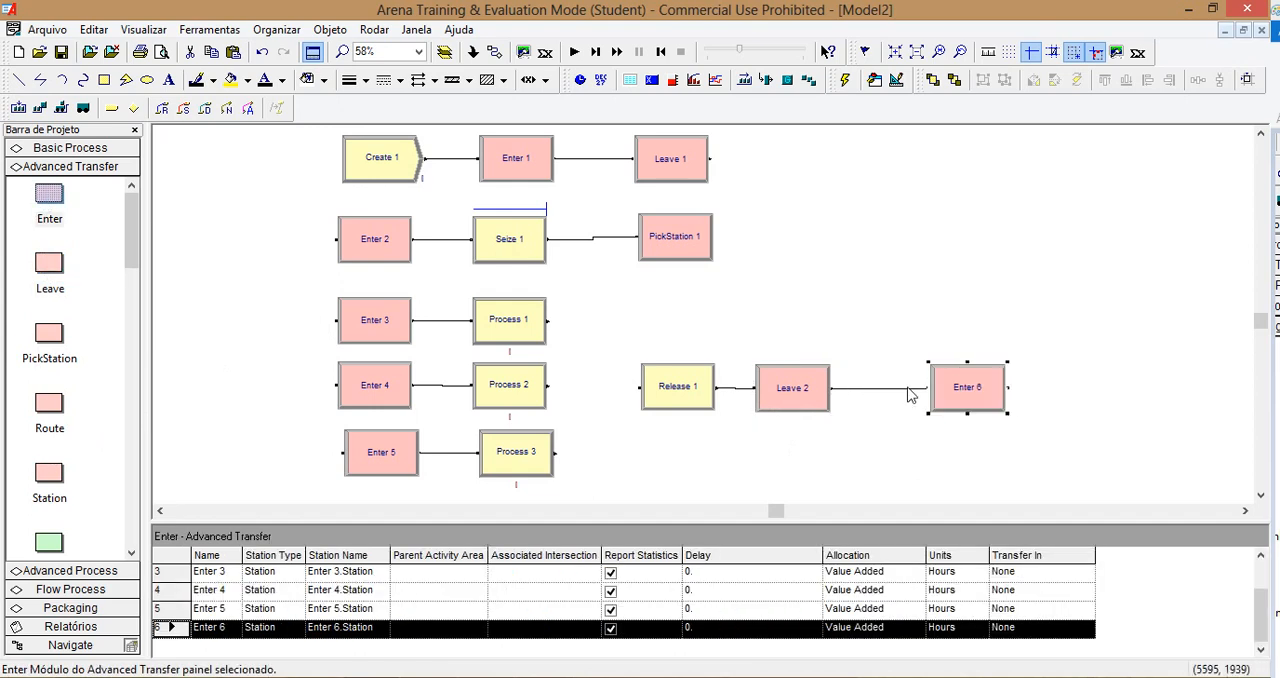
key(Delete)
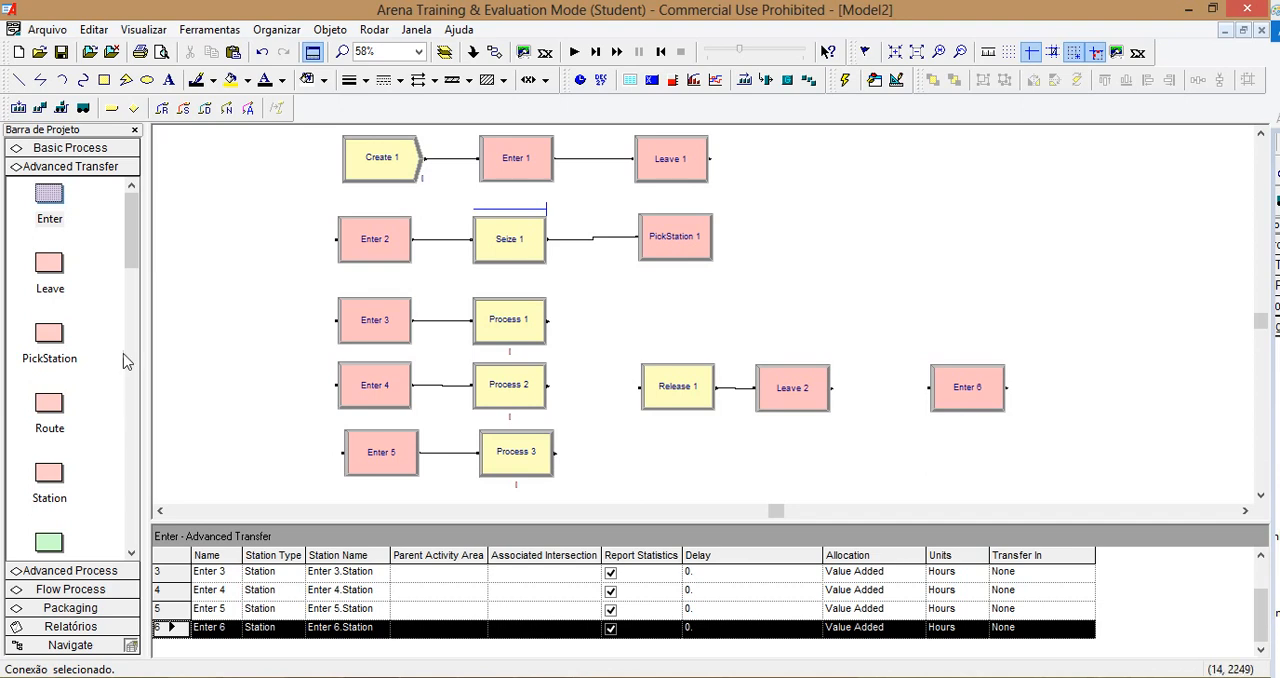
drag(53, 267, 1048, 405)
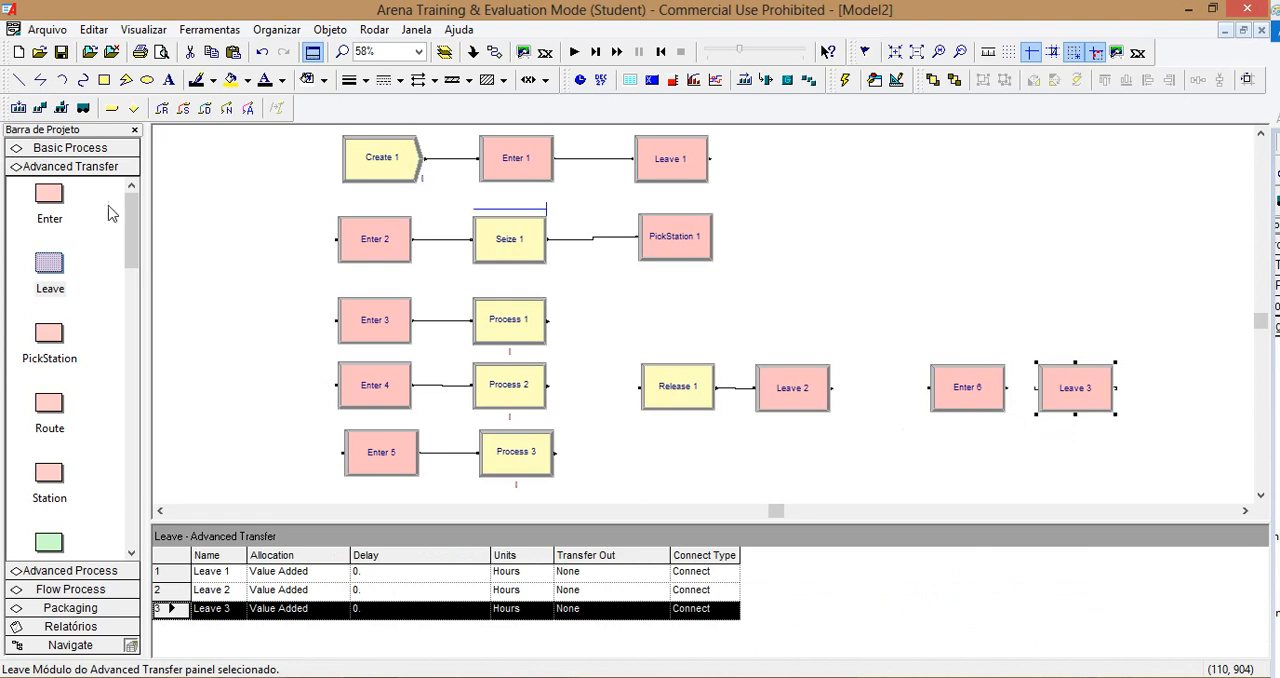
Step: Add a Dispose module from the Basic Process template after Leave 3
click(90, 149)
click(78, 264)
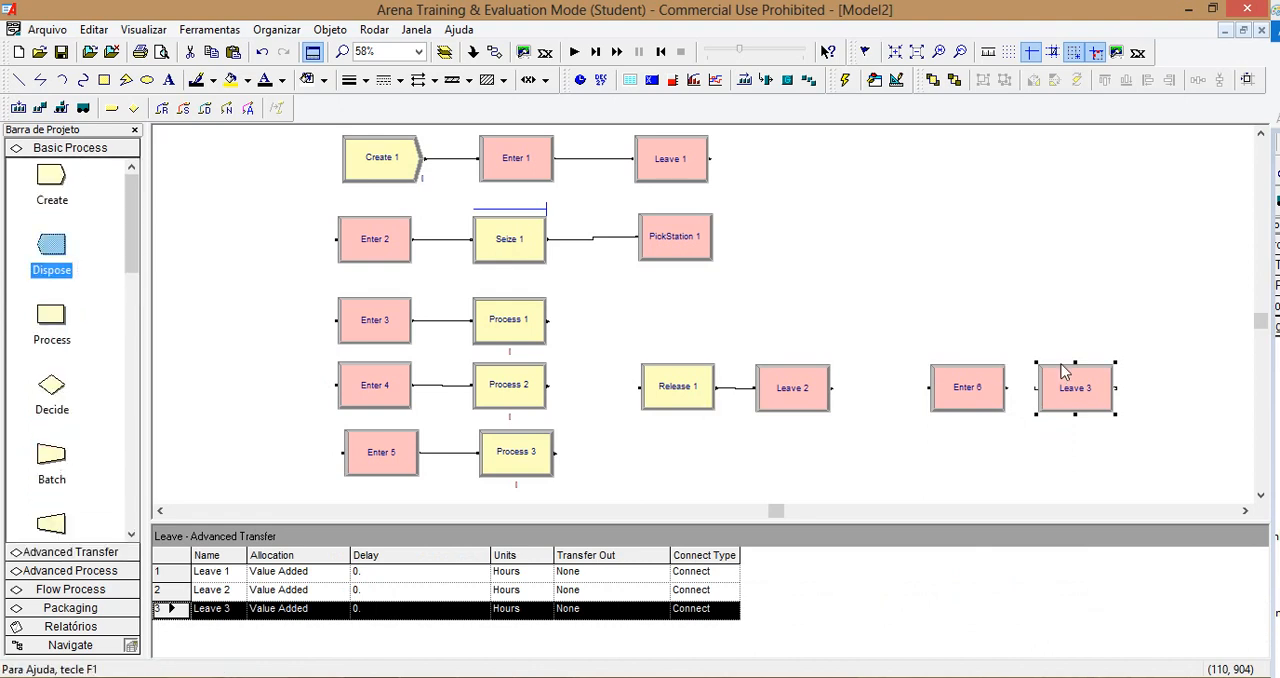
click(1155, 392)
Step: Connect the output of Enter 6 to the input of Leave 3
click(418, 79)
click(1006, 388)
click(1036, 388)
click(1014, 475)
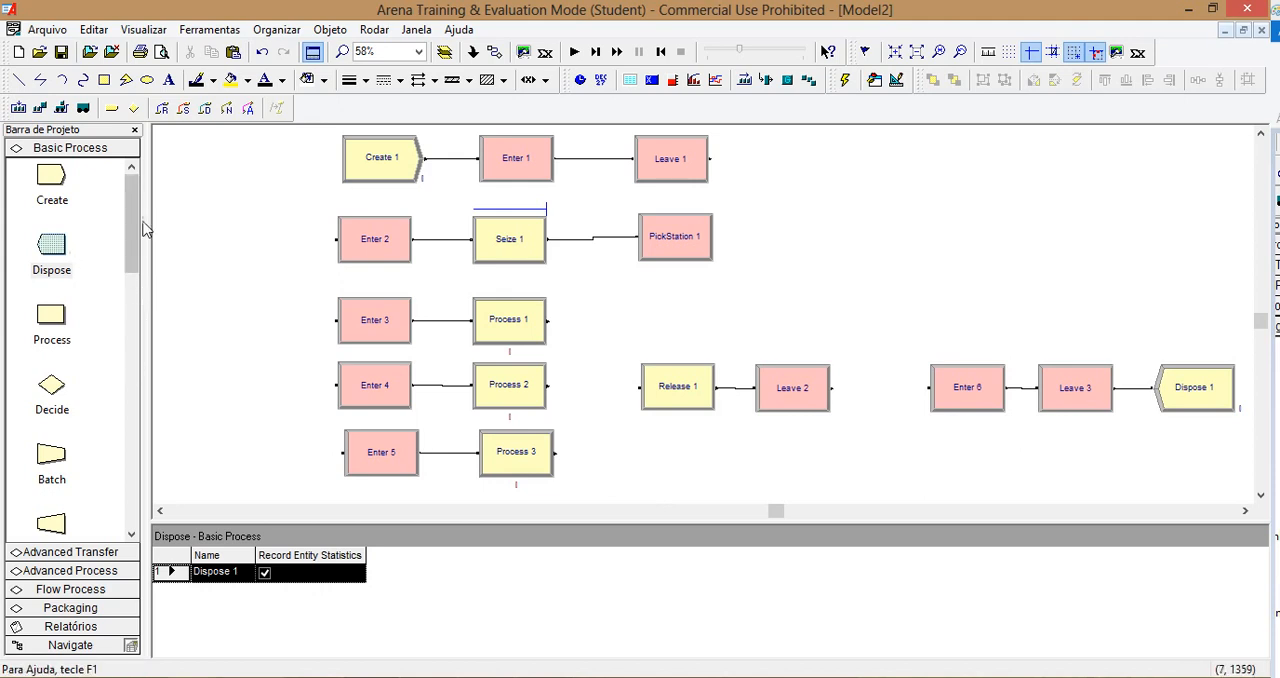
Step: Add a fixed-capacity resource named ESPACO with a capacity of 3 to the Resource data module
drag(132, 240, 133, 432)
click(51, 363)
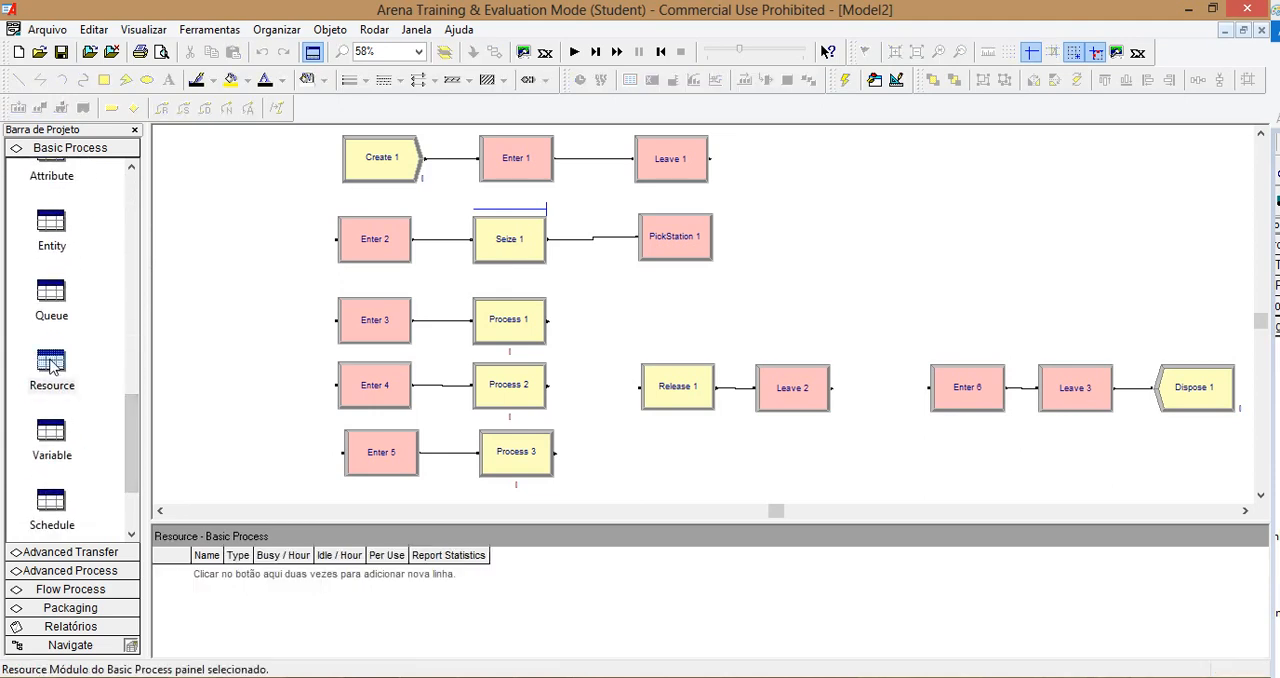
double_click(235, 580)
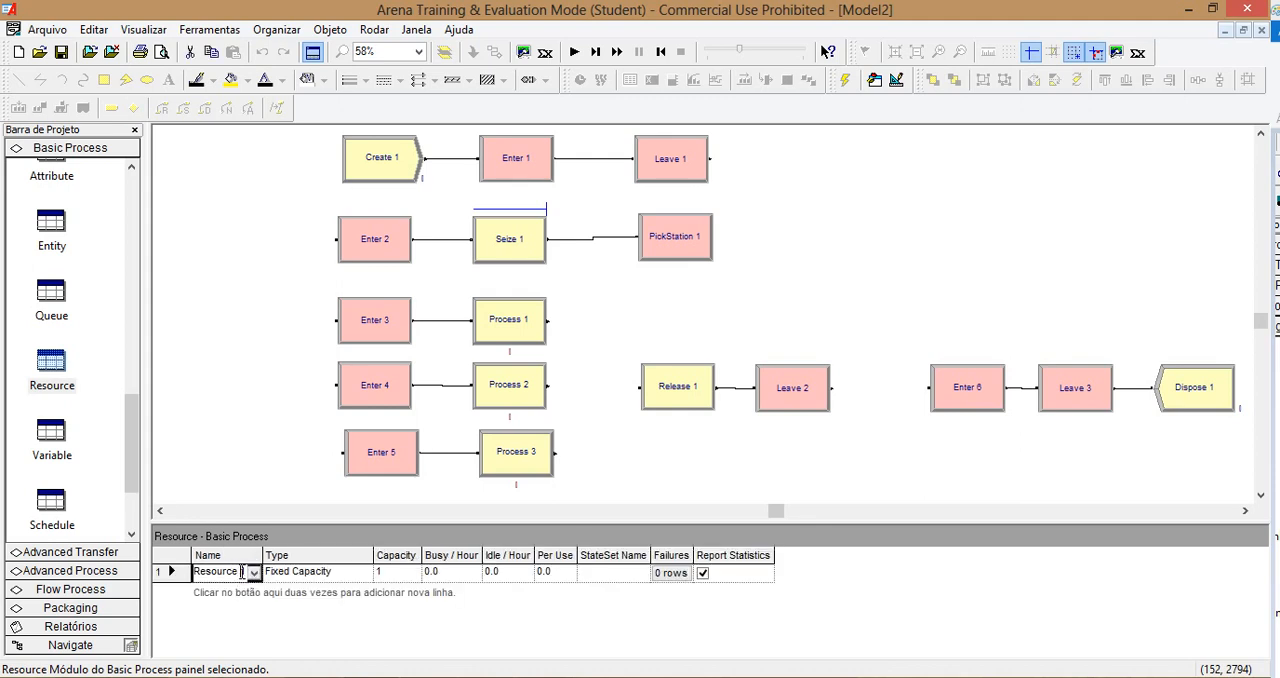
drag(245, 572, 206, 574)
text(ESPACO)
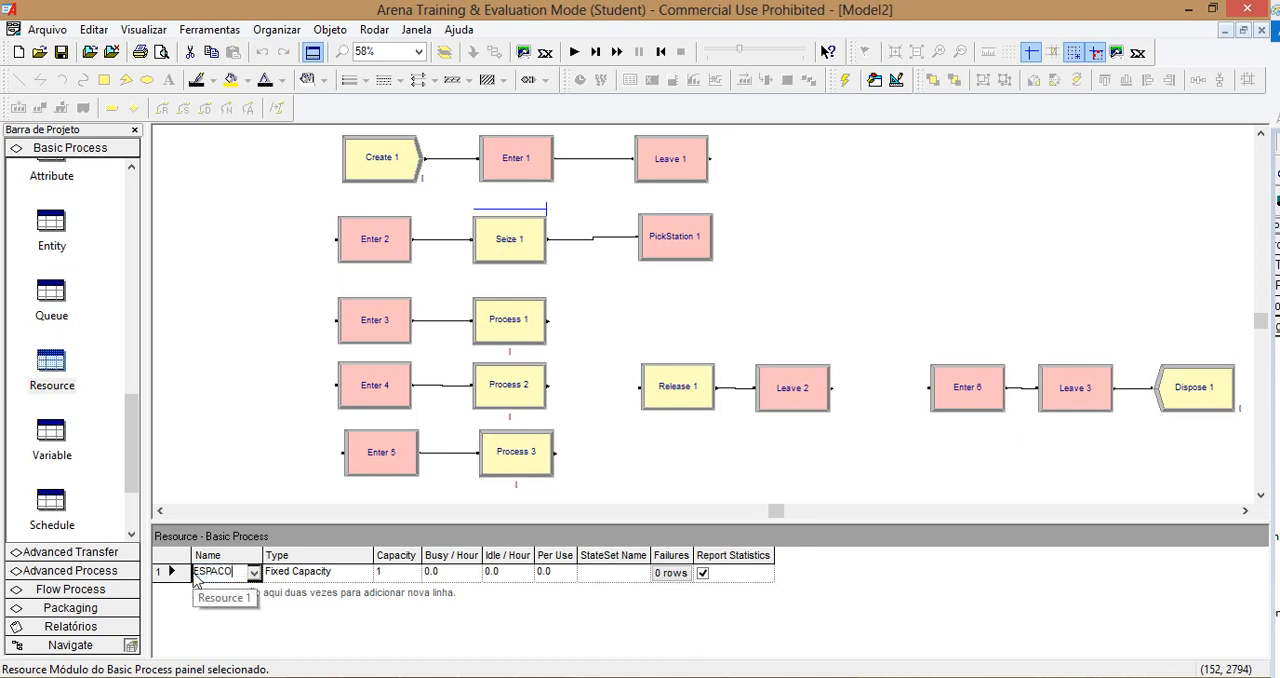
click(269, 361)
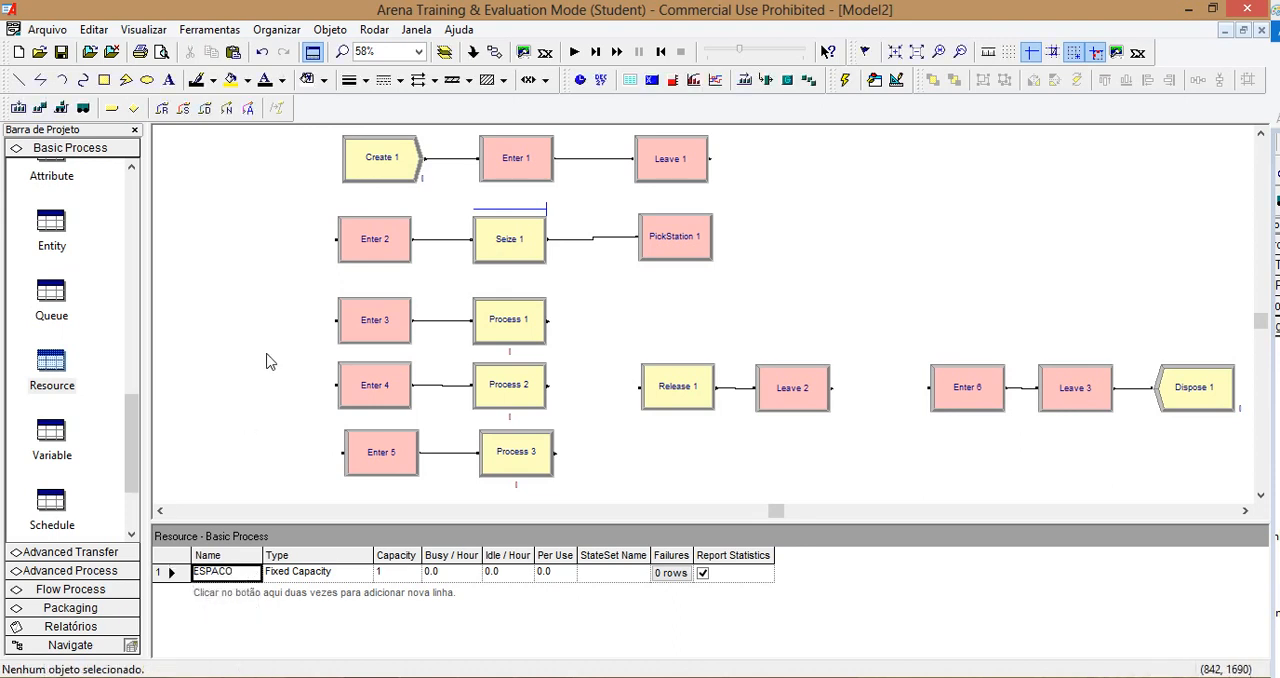
click(390, 576)
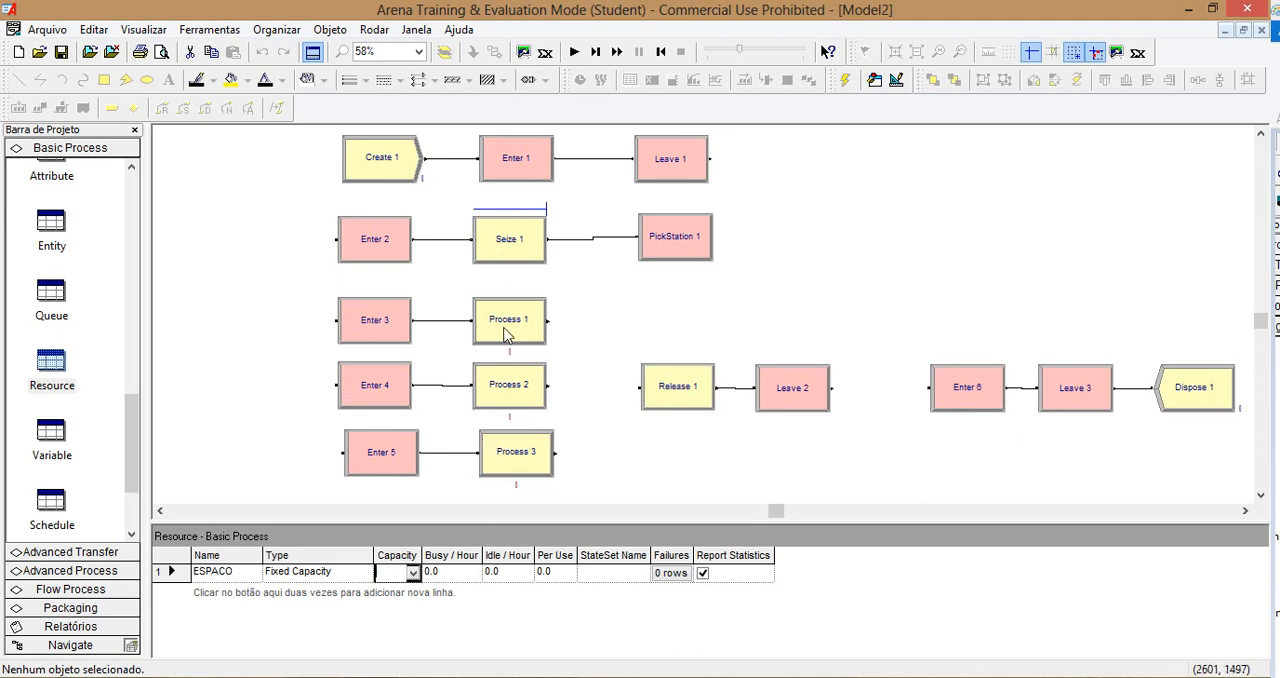
click(212, 328)
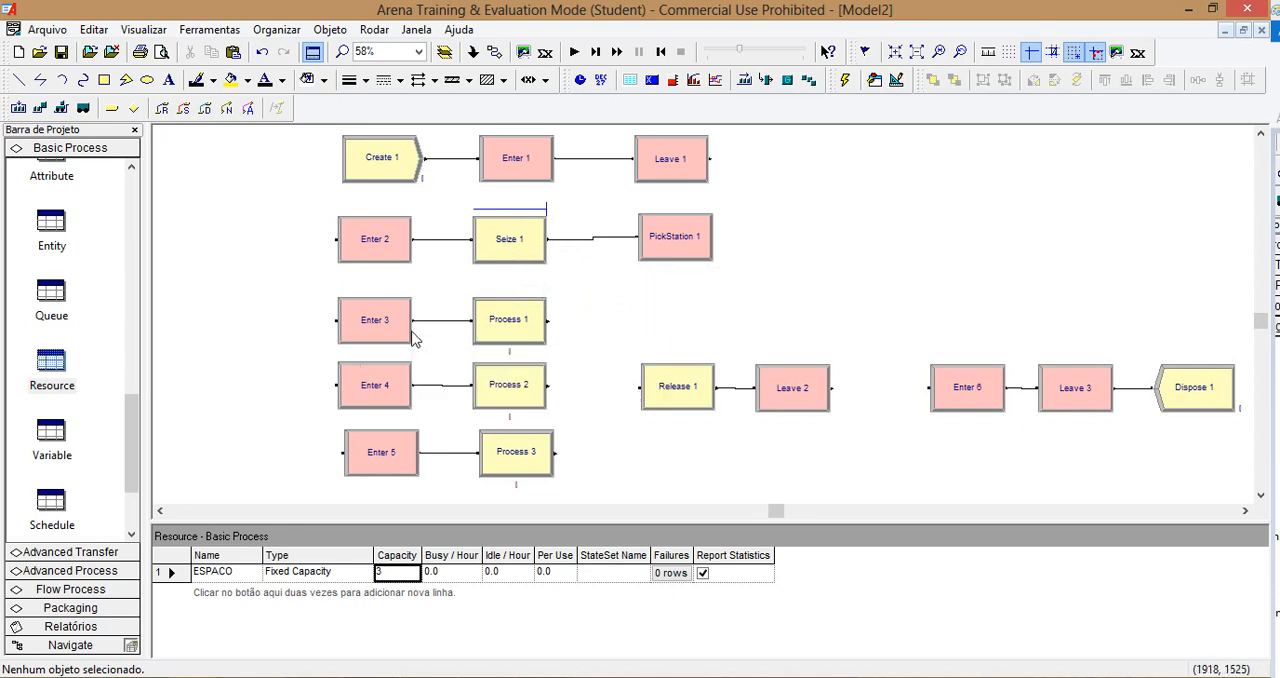
Step: Name the Create module CHEGADA and set its exponential time between arrivals to 4 minutes
double_click(385, 150)
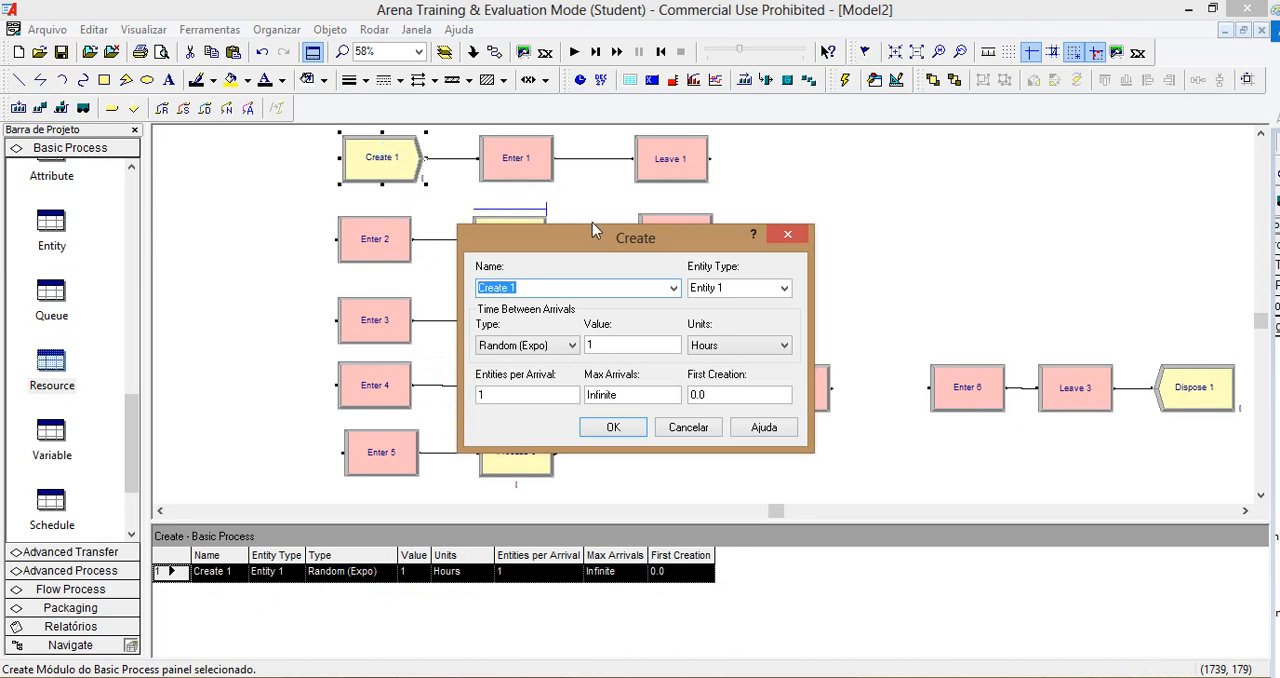
text(CHEGADA)
double_click(616, 344)
click(750, 345)
click(757, 373)
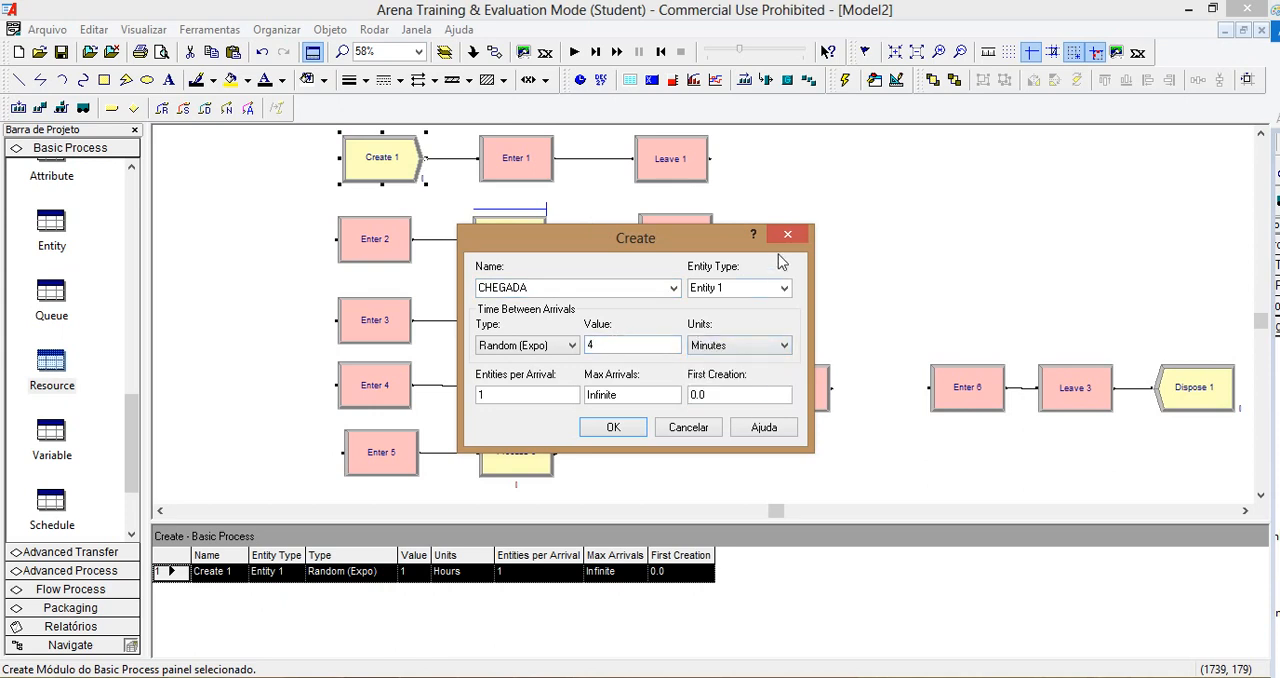
click(612, 426)
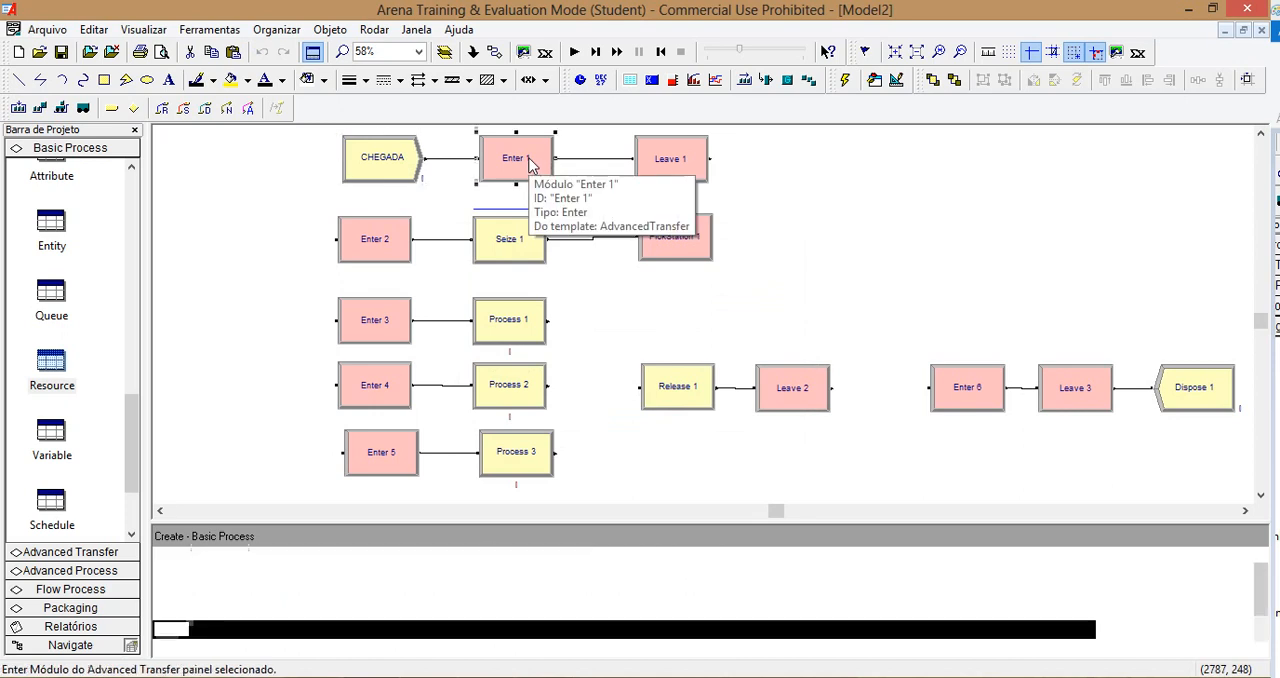
Step: Rename the Enter 1 module after the CHEGADA block as Enter CHEGADA, with a matching station name
double_click(528, 160)
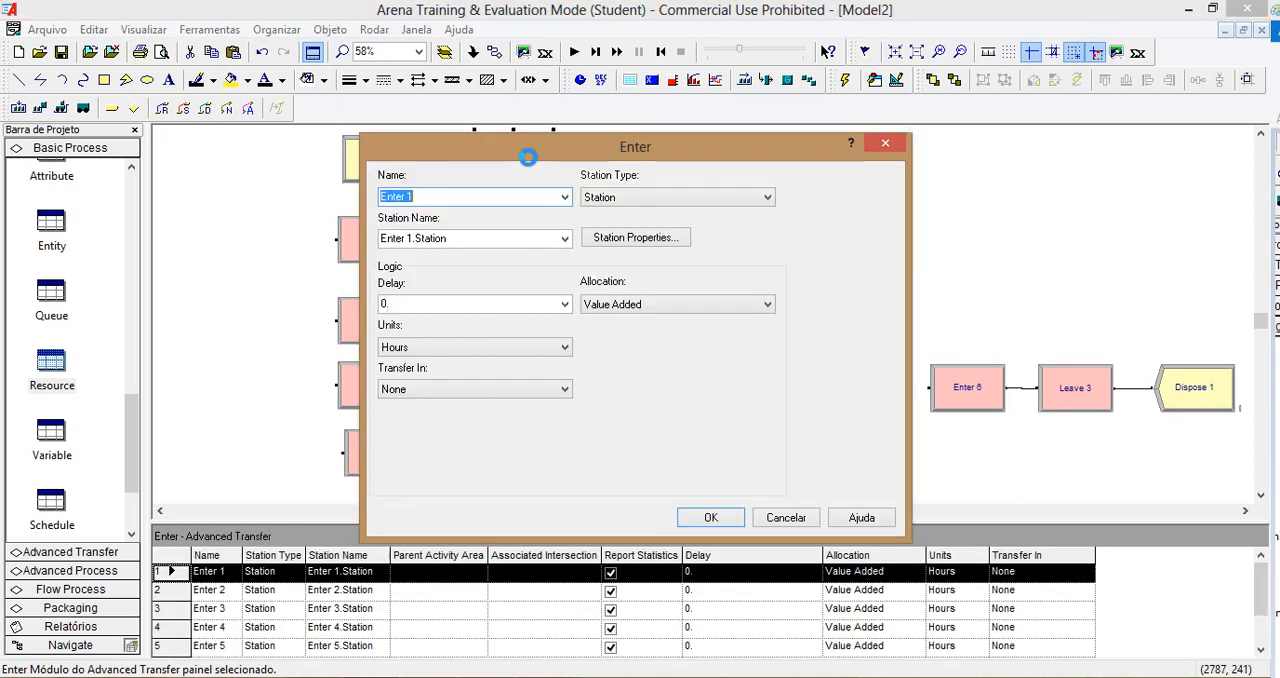
click(480, 201)
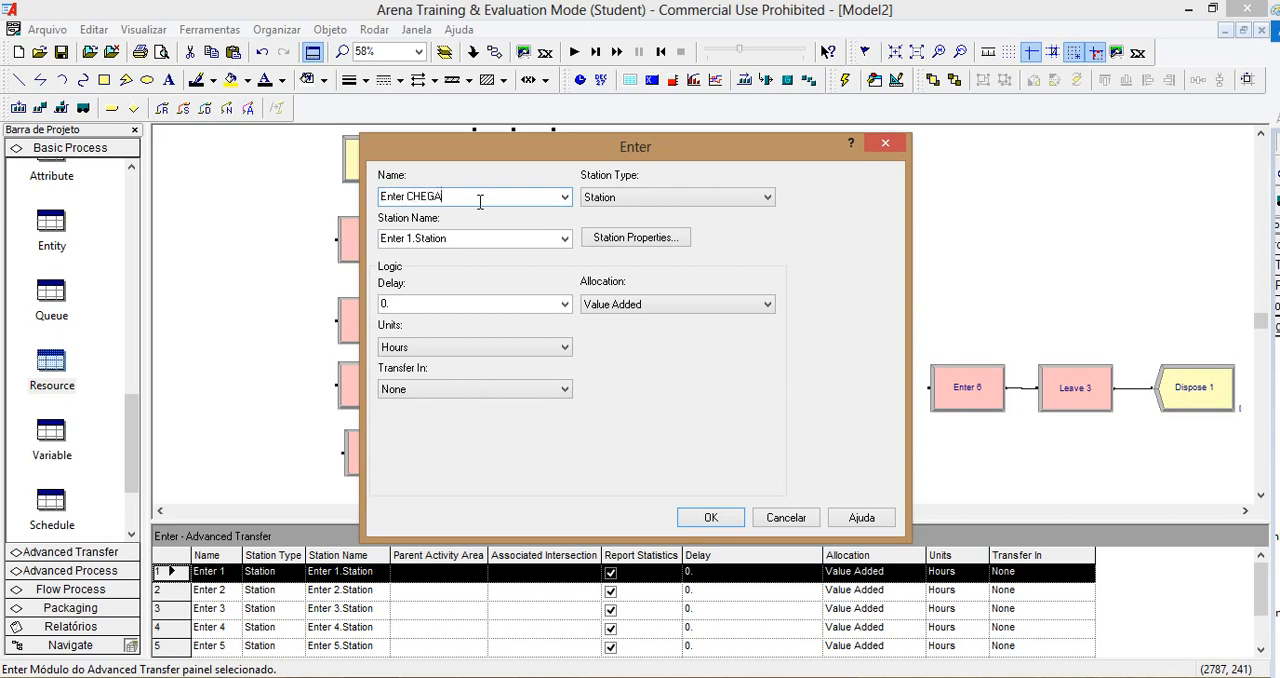
key(Tab)
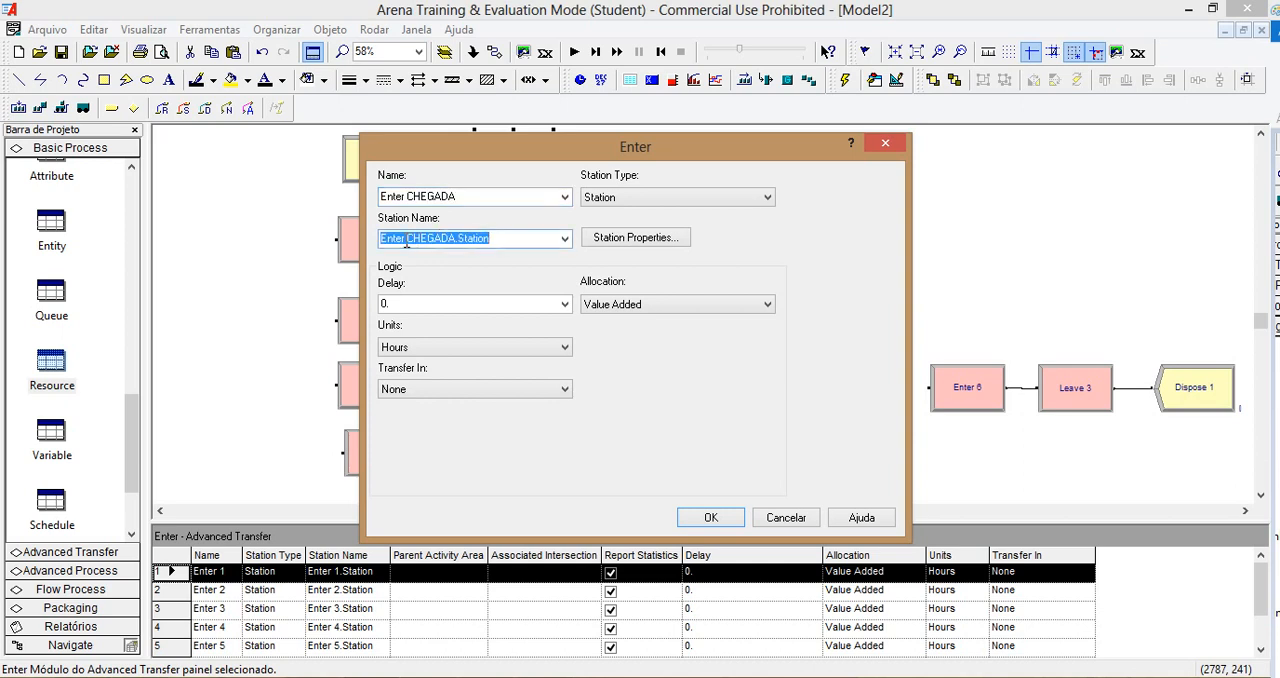
click(707, 515)
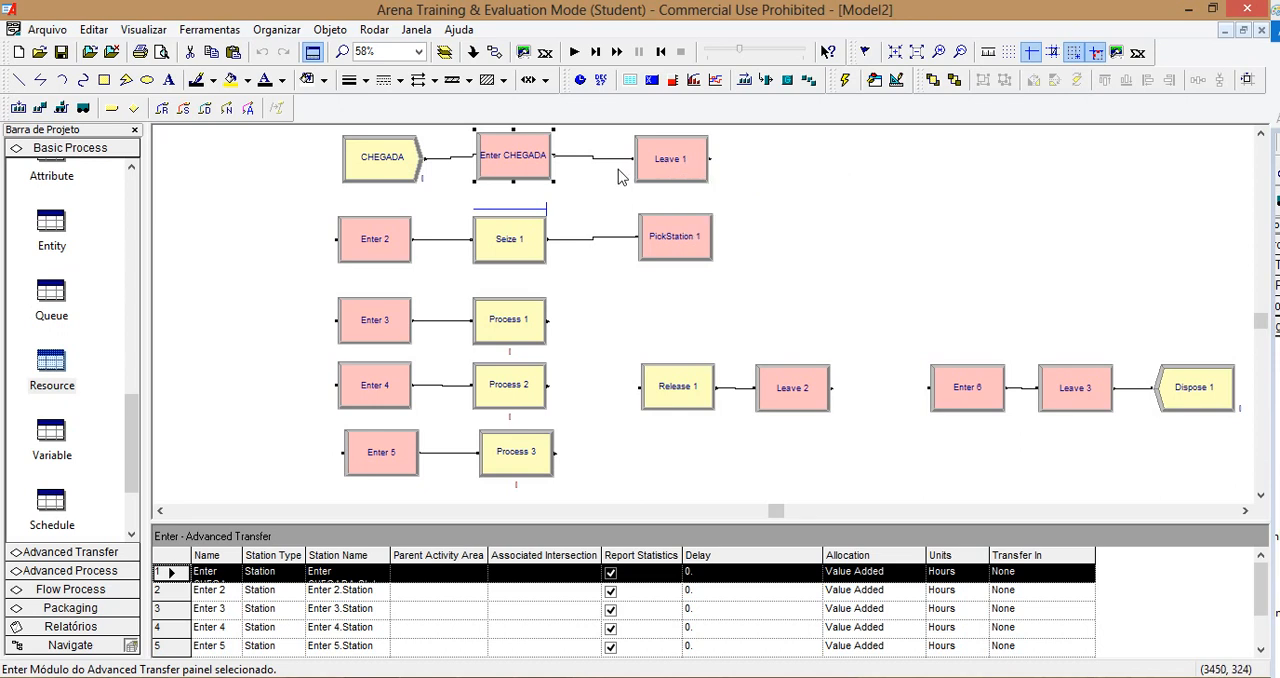
Step: Rename the Enter 2 module that feeds Seize 1 as Enter PATIO, with a matching station name
click(405, 246)
double_click(405, 246)
click(457, 205)
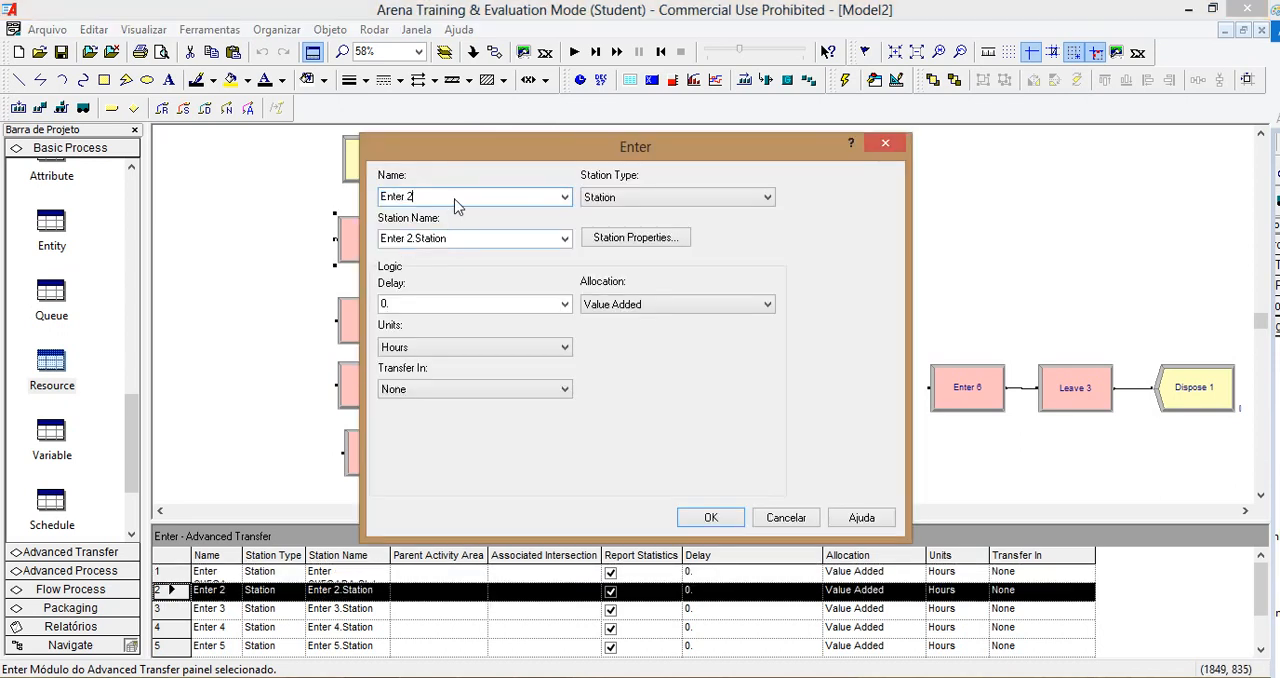
click(478, 245)
click(712, 517)
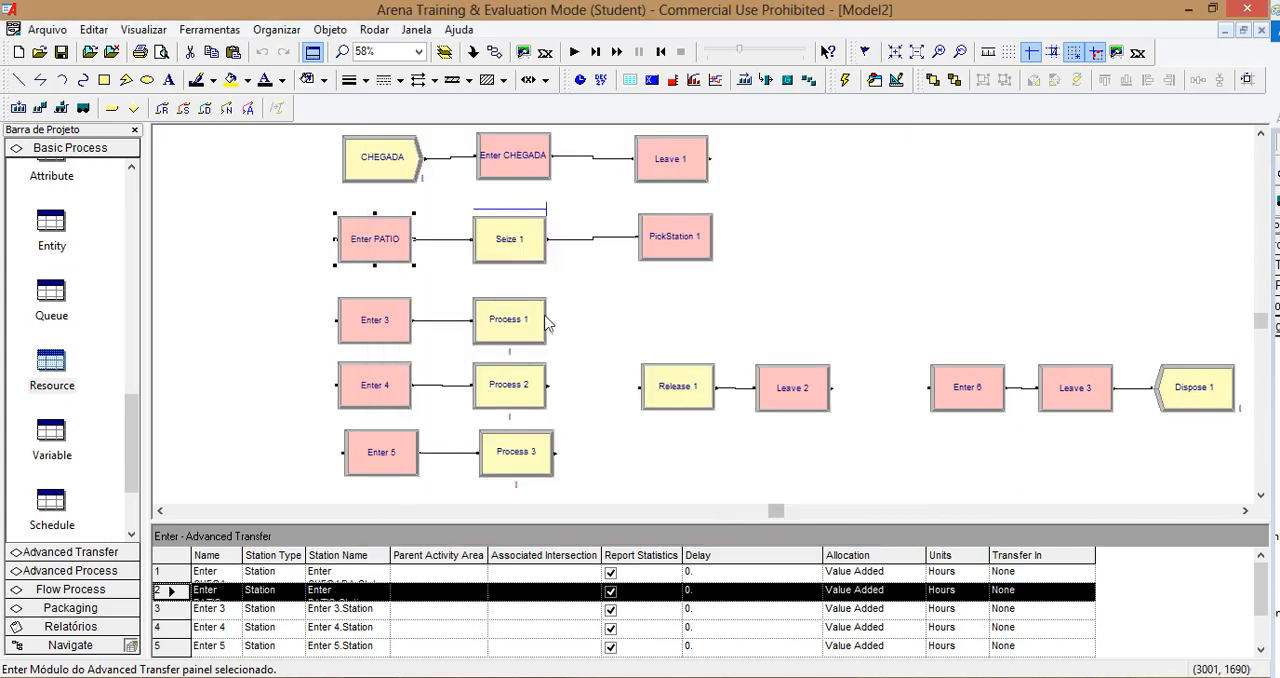
Step: Add the ESPACO resource to the Seize 1 module with 1 unit to seize
double_click(522, 246)
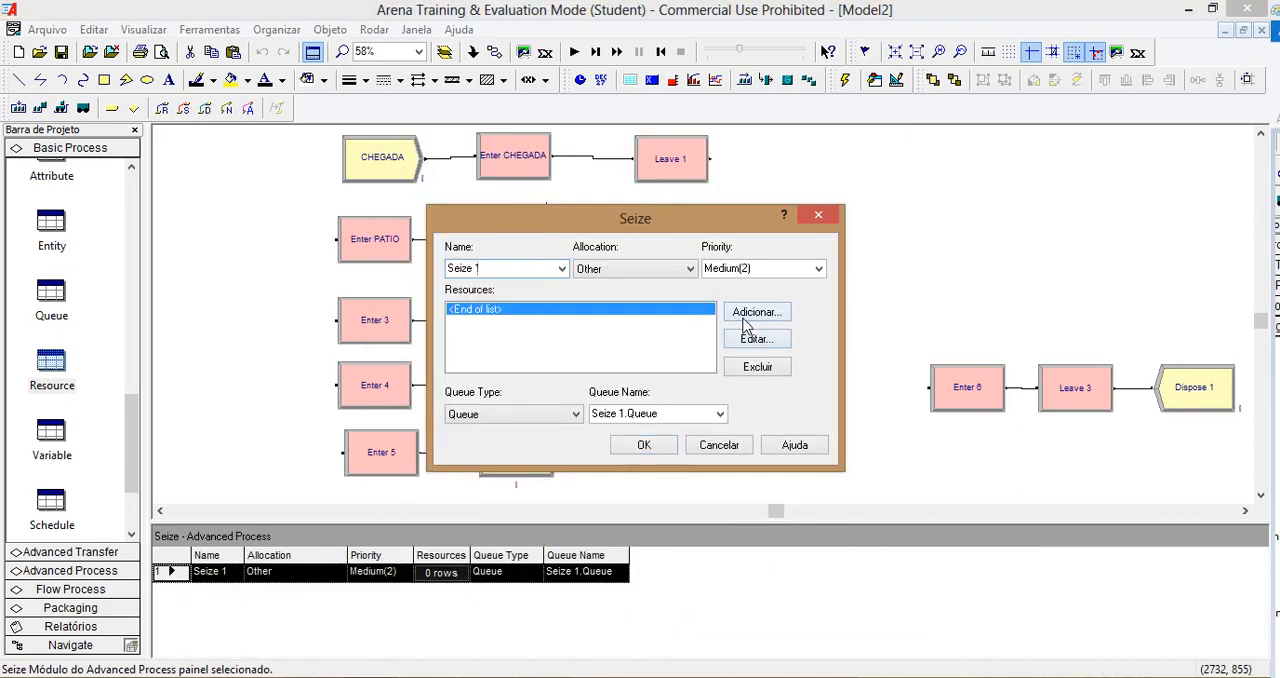
click(745, 325)
click(551, 318)
text(ESPACO)
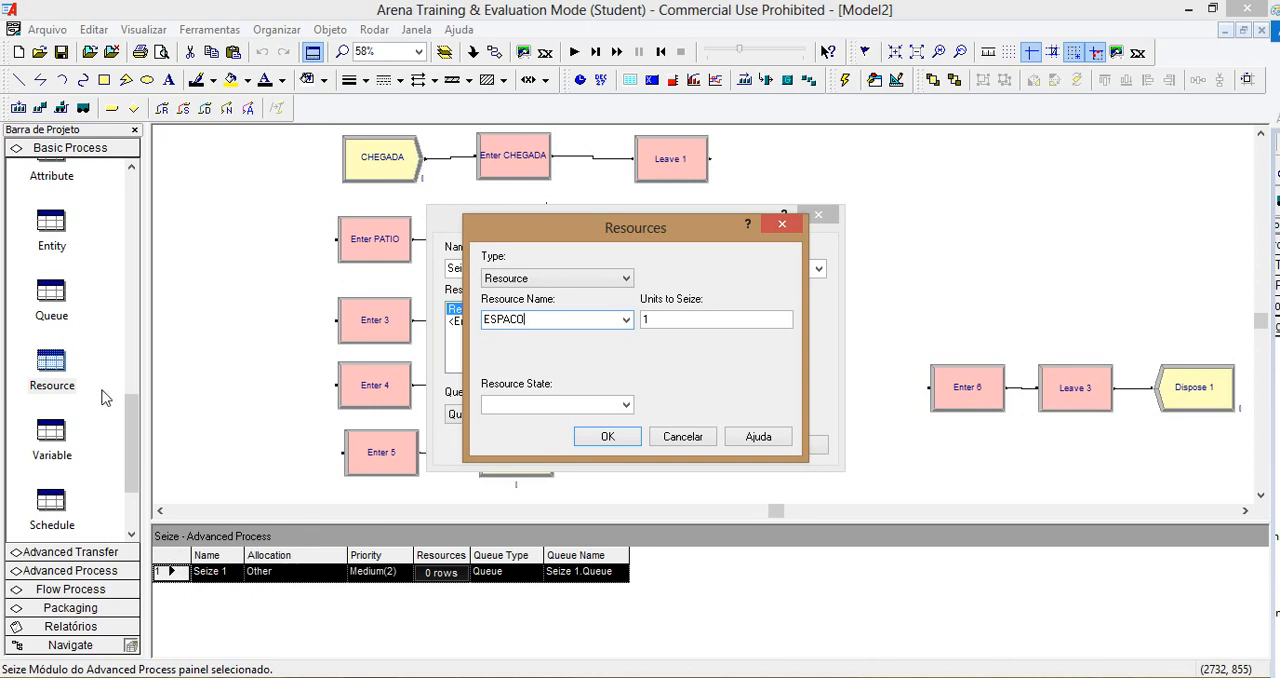
click(607, 437)
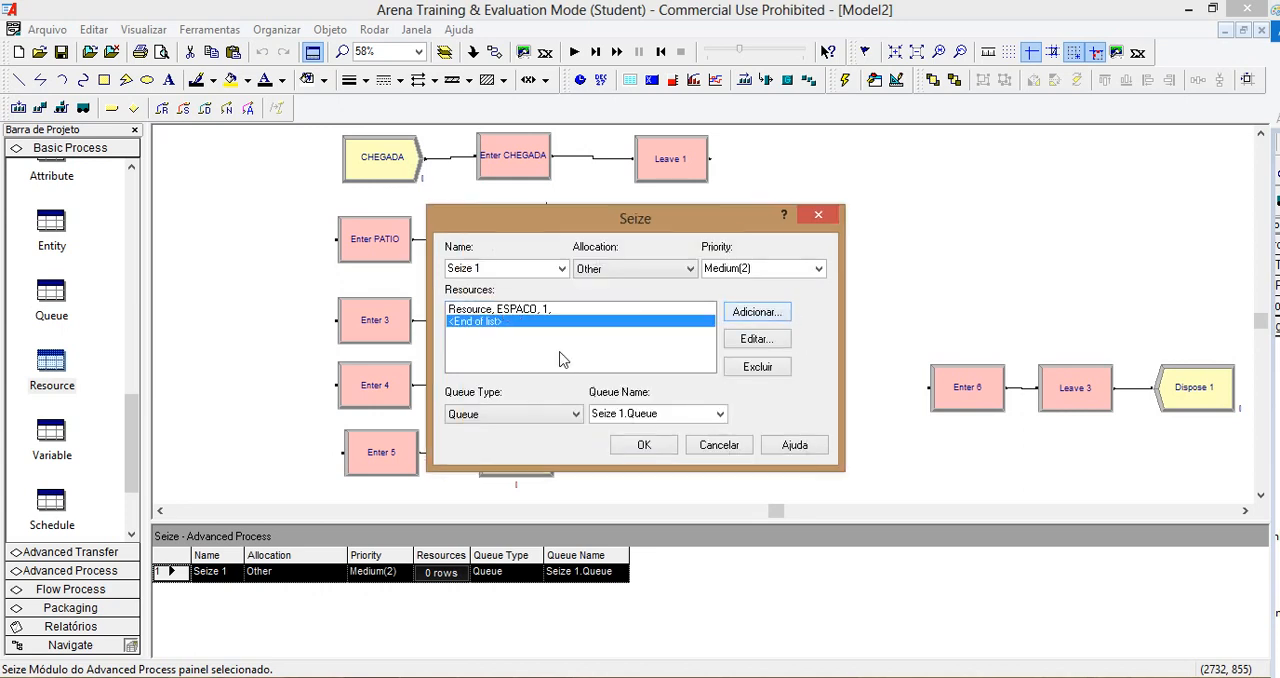
click(645, 444)
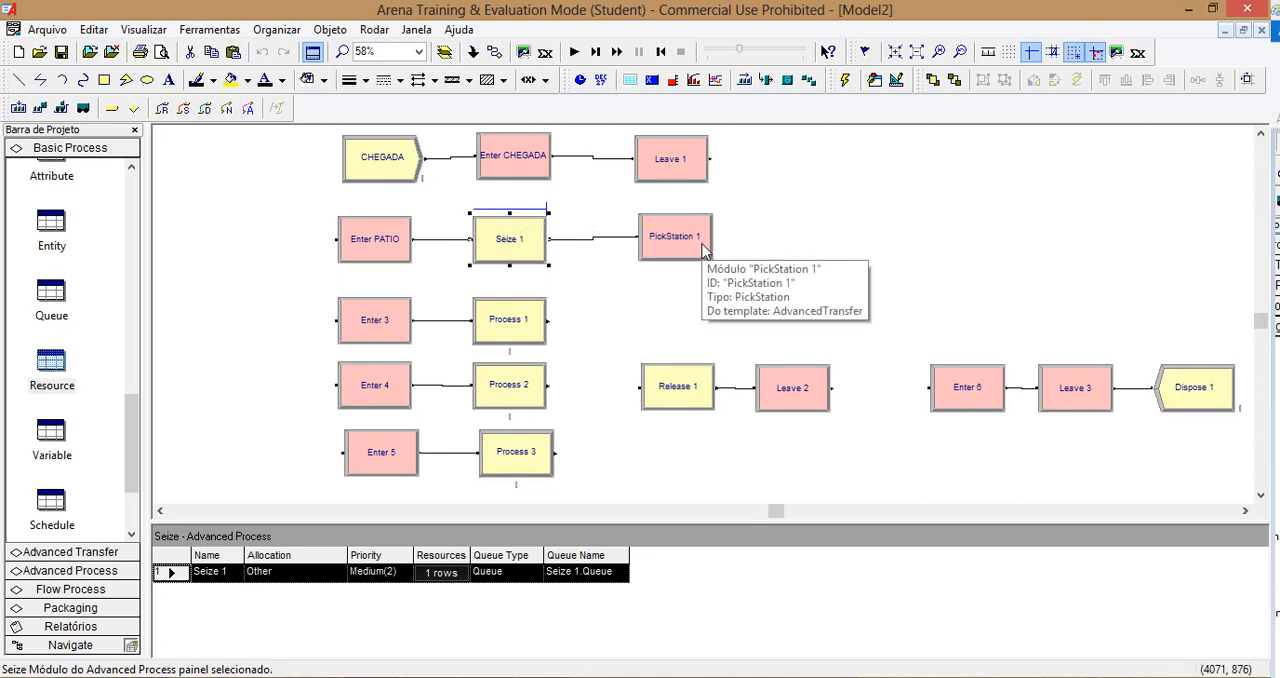
Step: Rename the Enter 3 module as Enter PLATAFORMA1, with a matching station name
double_click(388, 321)
double_click(481, 203)
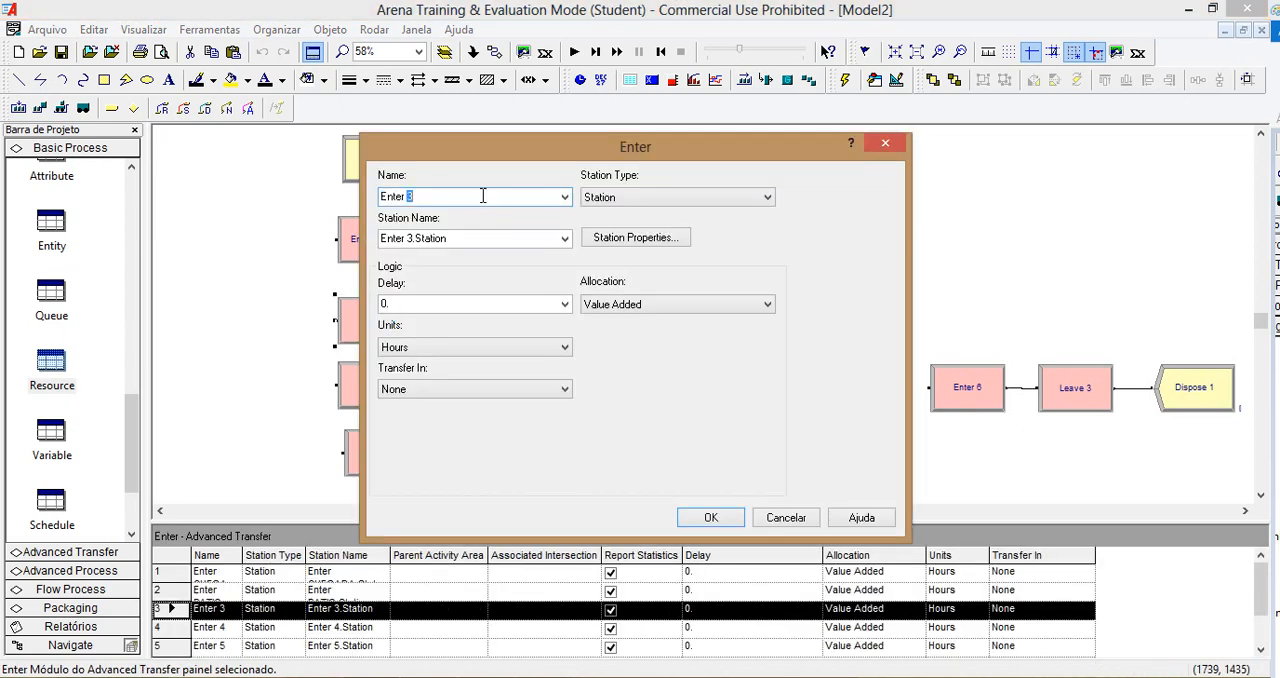
text(PLATAFORMA1)
key(Tab)
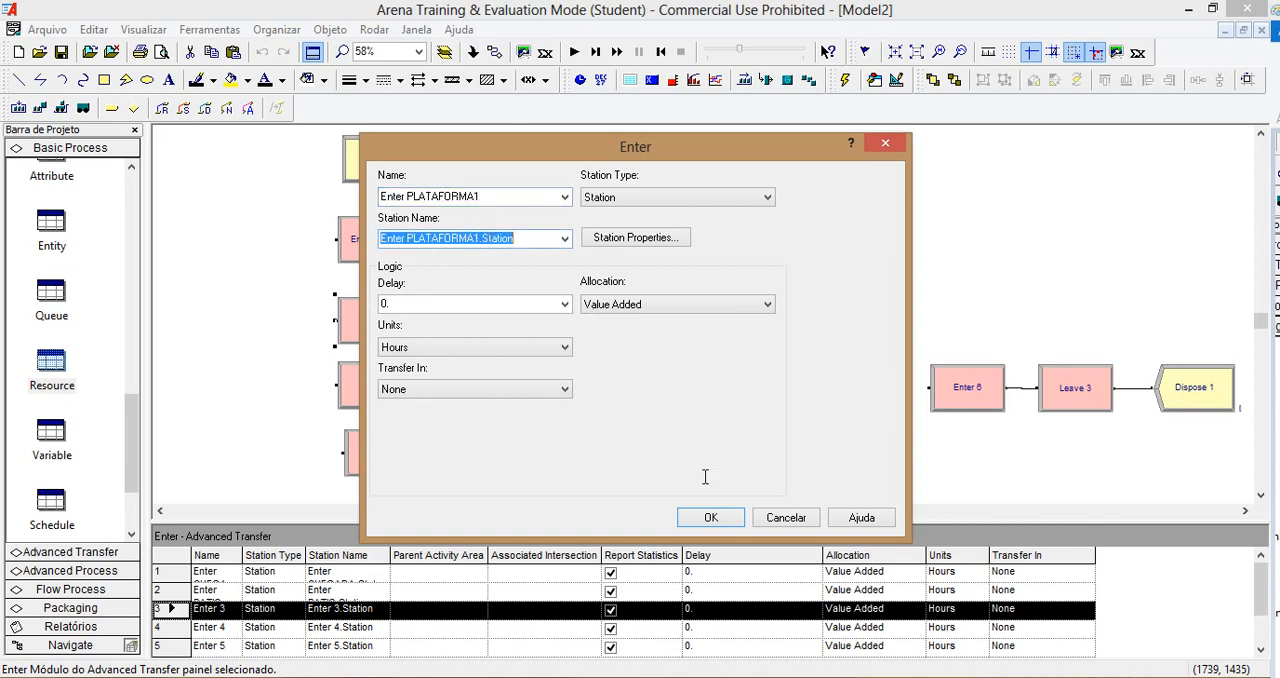
click(711, 517)
Step: Set the Process 1 action to Seize Delay Release and add one unit of a resource named DESCARGA1
double_click(495, 328)
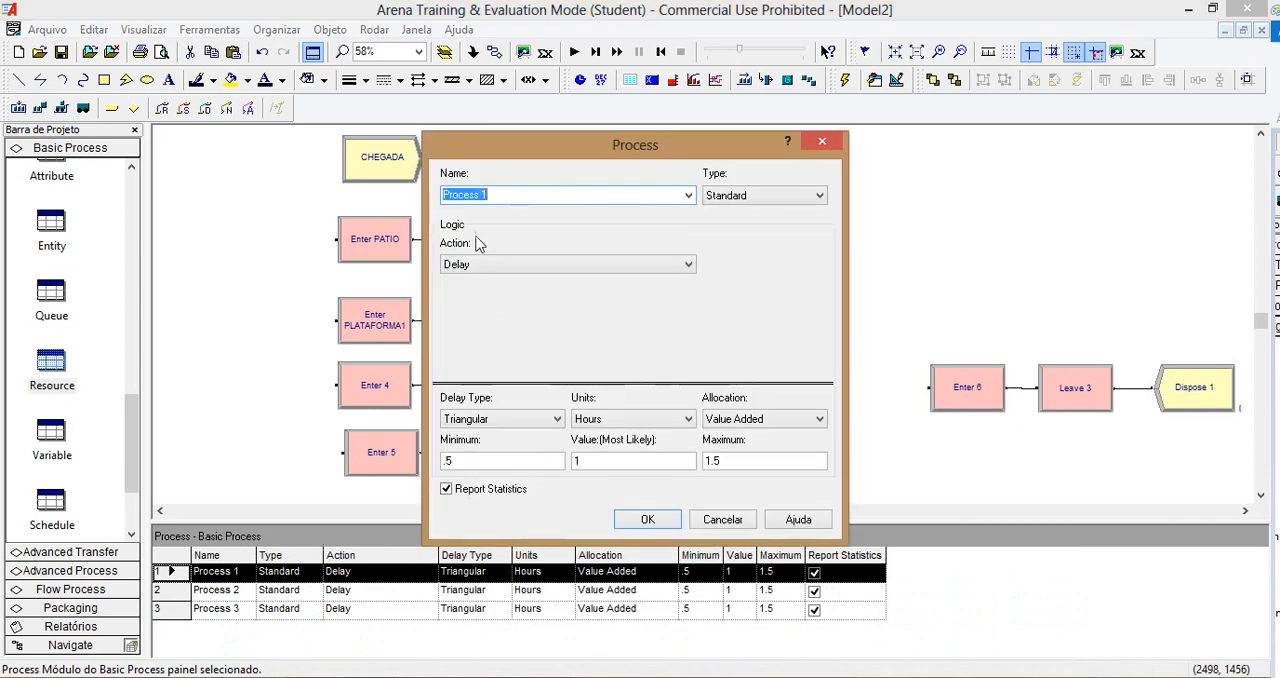
click(514, 264)
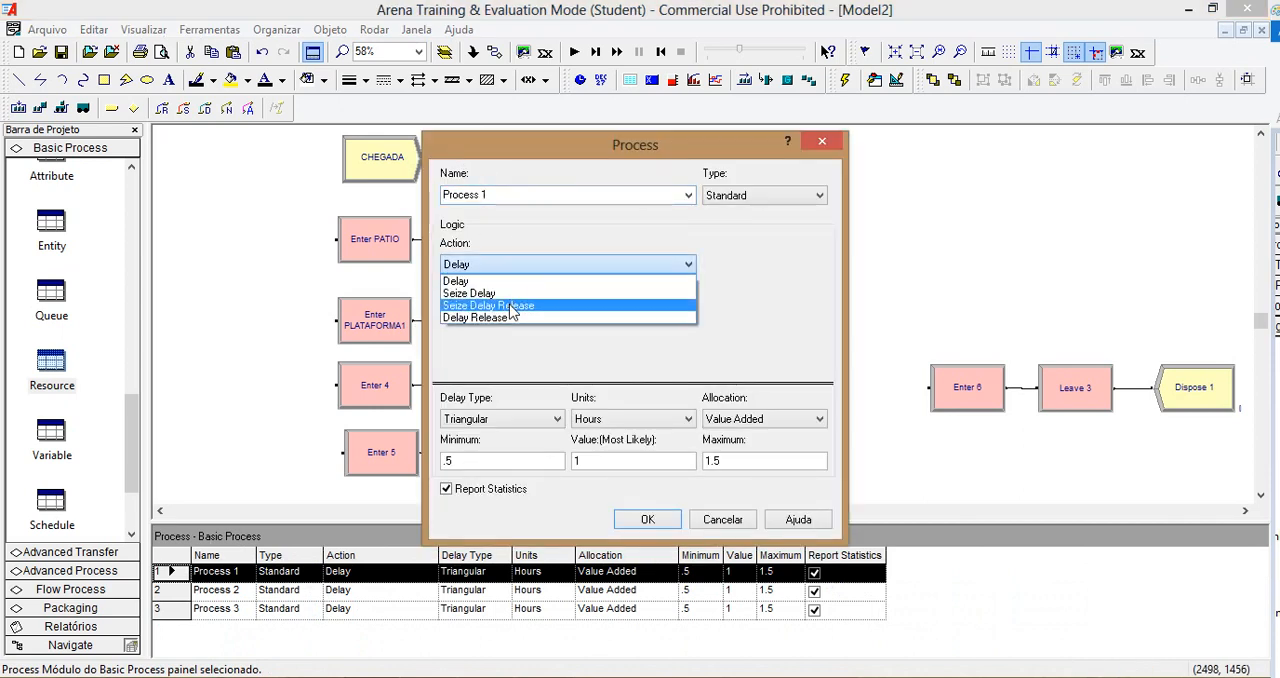
click(514, 305)
click(720, 313)
drag(482, 341, 565, 341)
text(DESCARGA1)
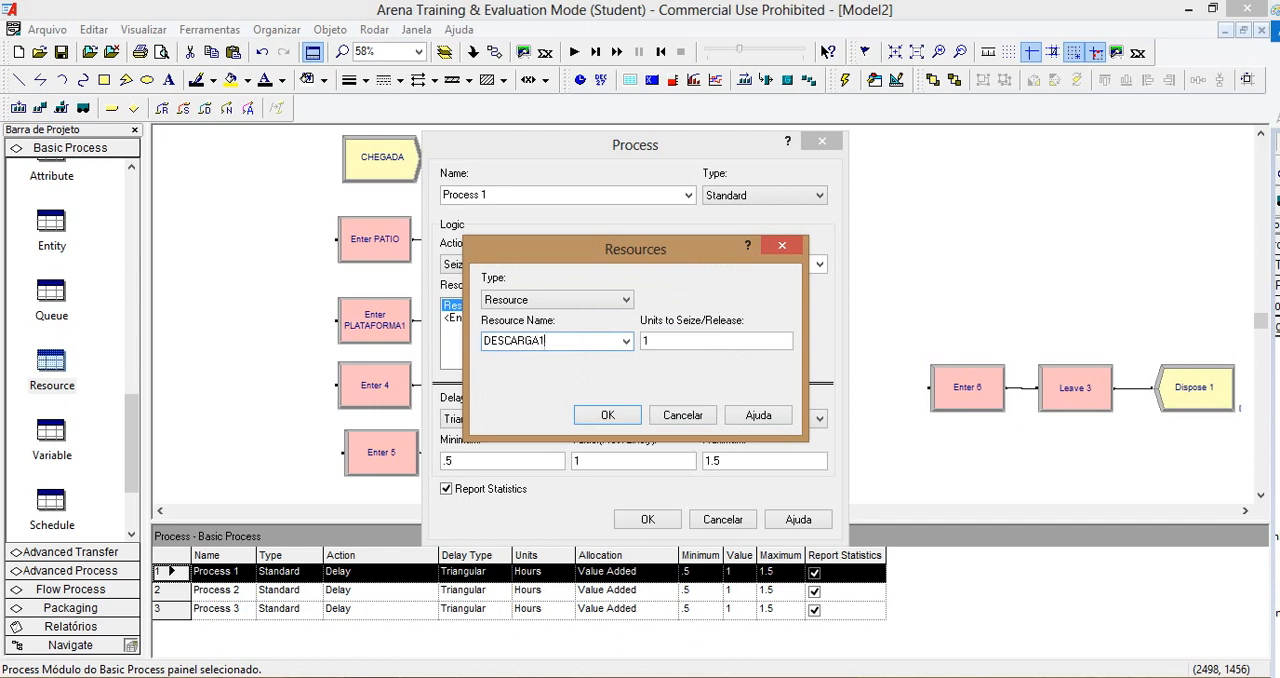
click(614, 412)
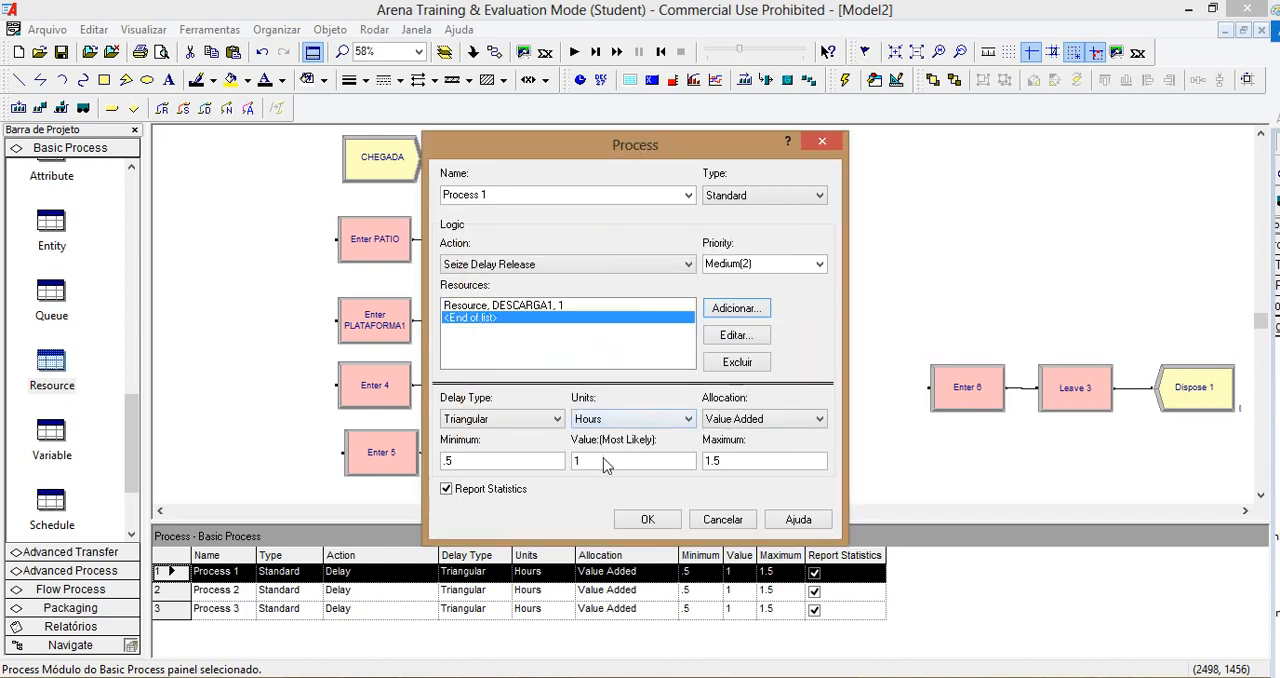
Step: Give Process 1 a Uniform delay in minutes, with a minimum of 10 and a maximum of 15
click(598, 420)
click(620, 448)
double_click(504, 460)
click(507, 419)
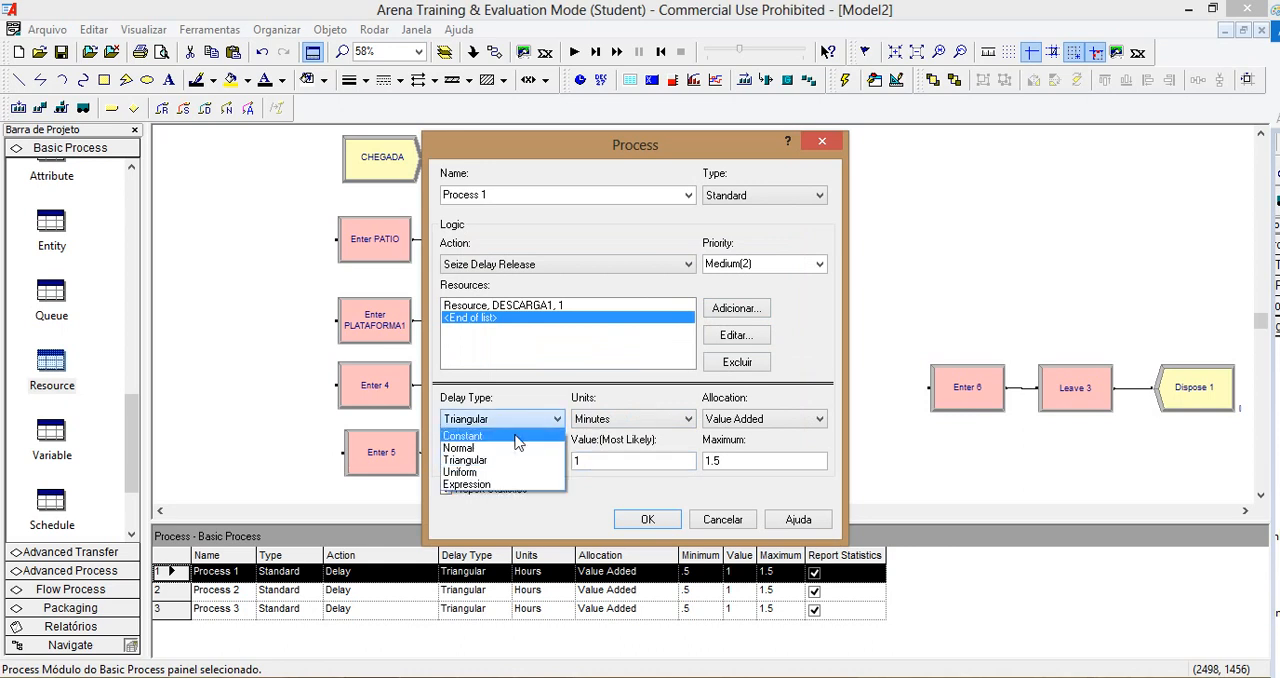
click(510, 472)
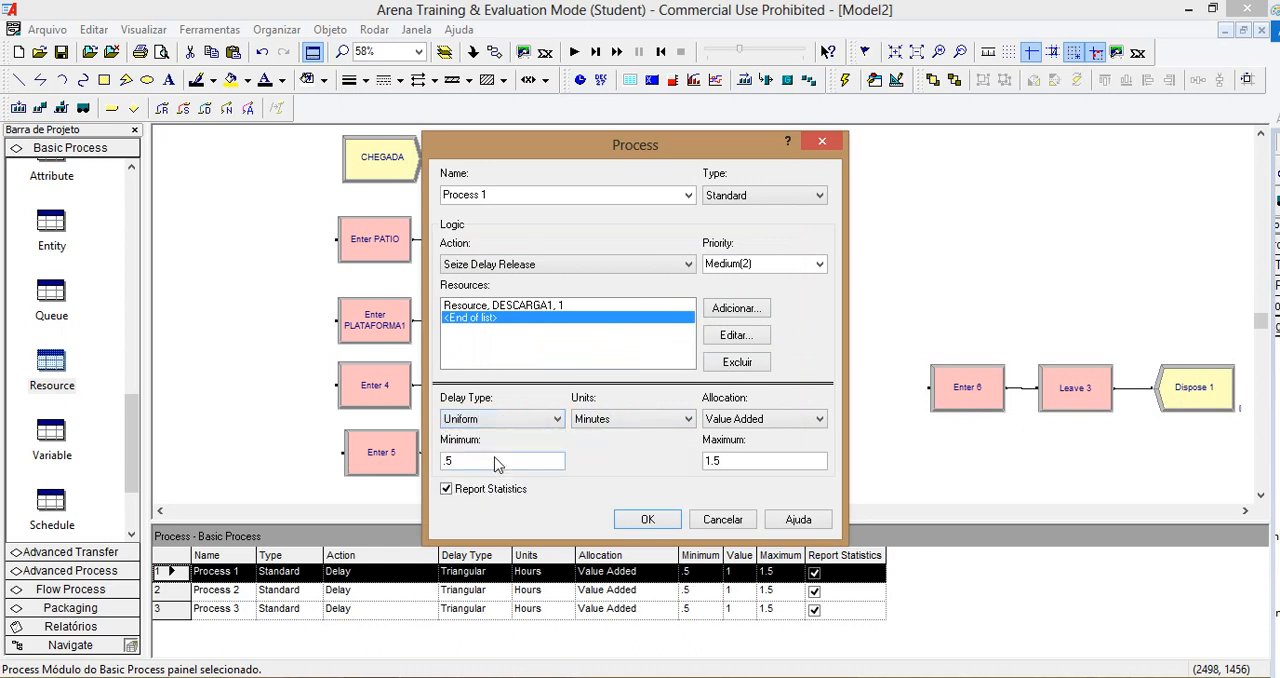
double_click(496, 457)
text(10)
key(Tab)
text(15)
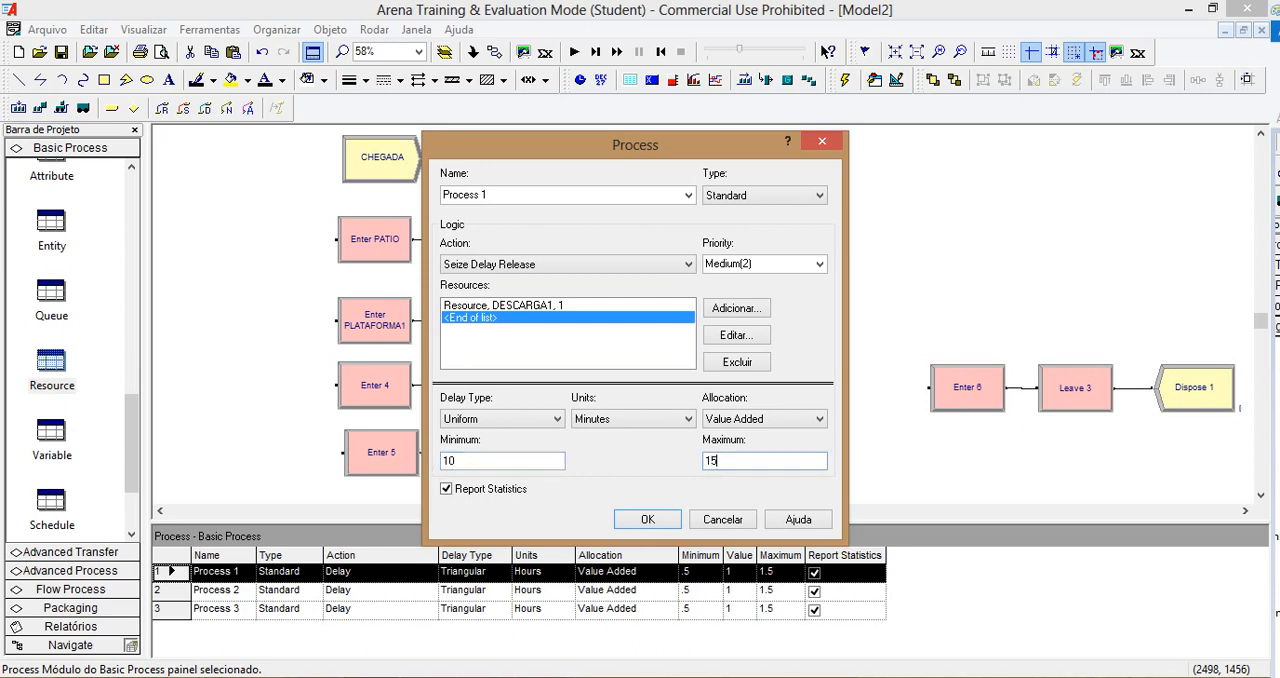
click(642, 521)
Step: Rename the Enter 4 module as Enter PLATAFORMA2, with a matching station name
click(386, 386)
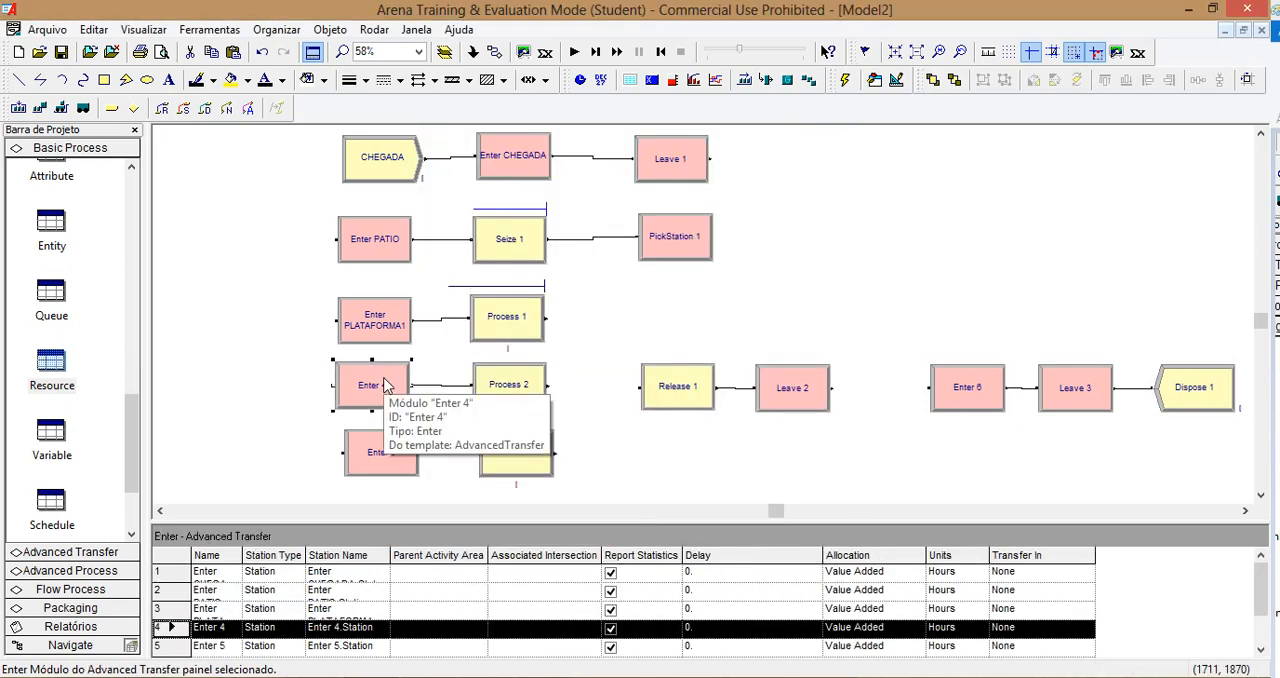
double_click(386, 386)
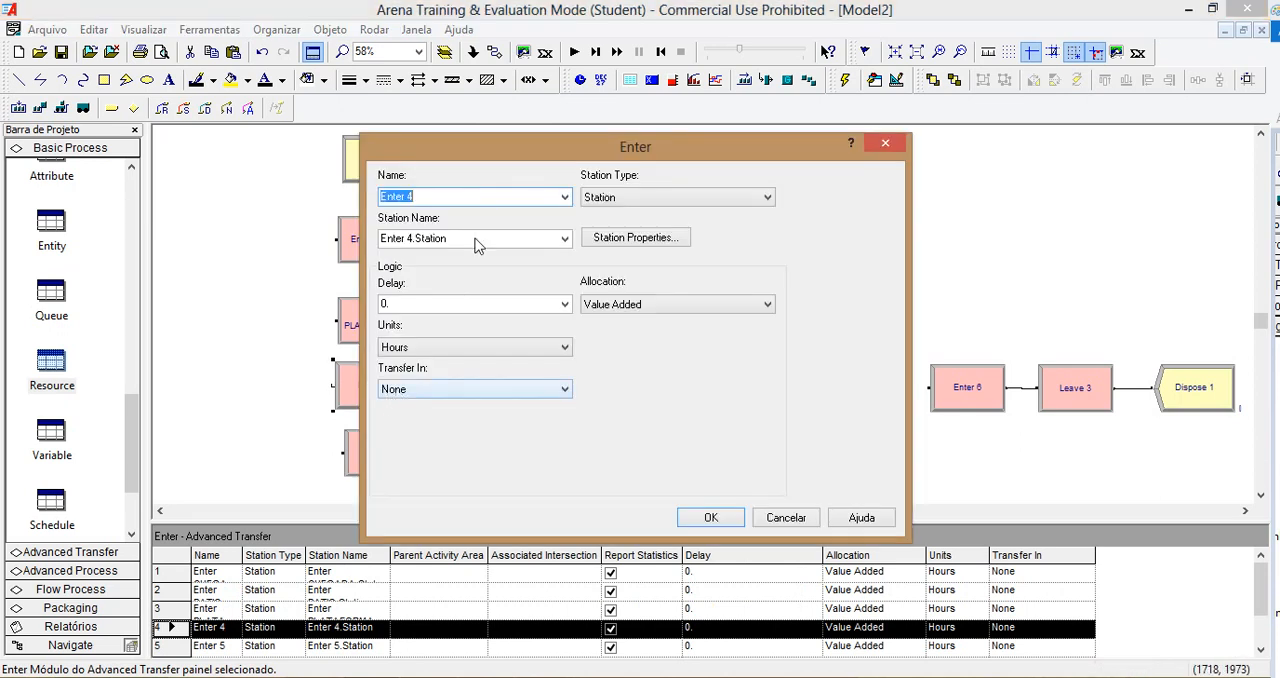
double_click(462, 194)
text(PLATAFORMA2)
key(Tab)
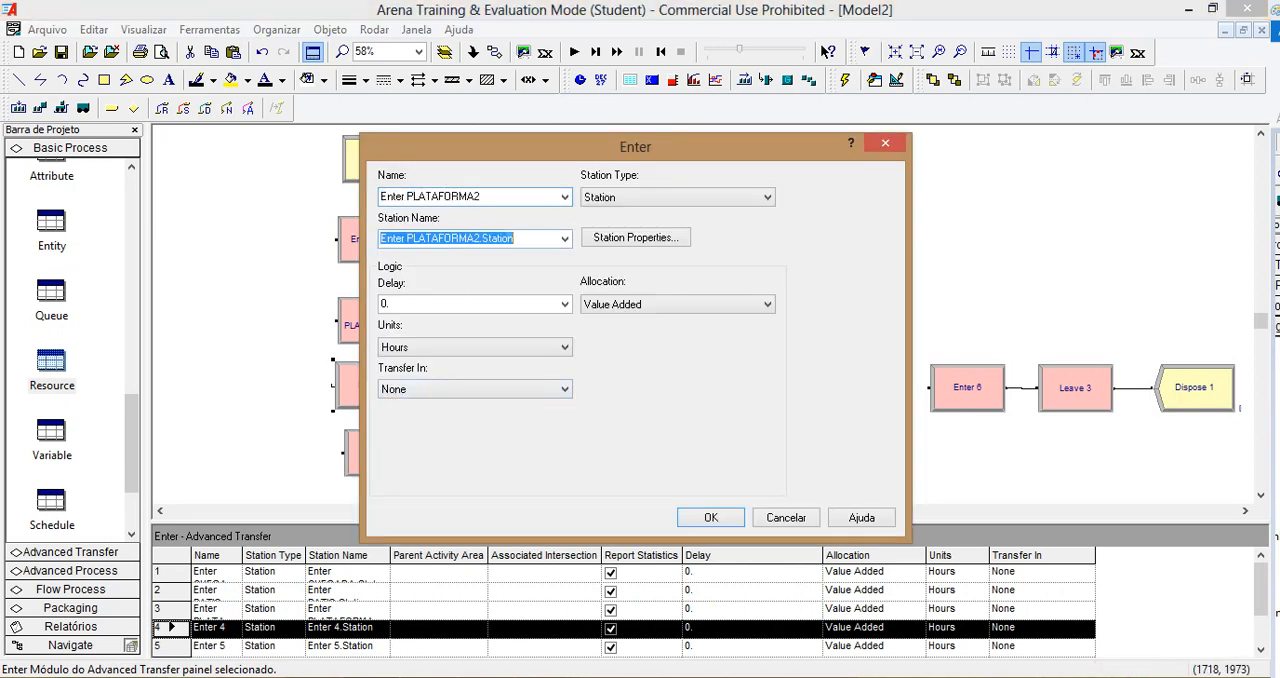
click(710, 517)
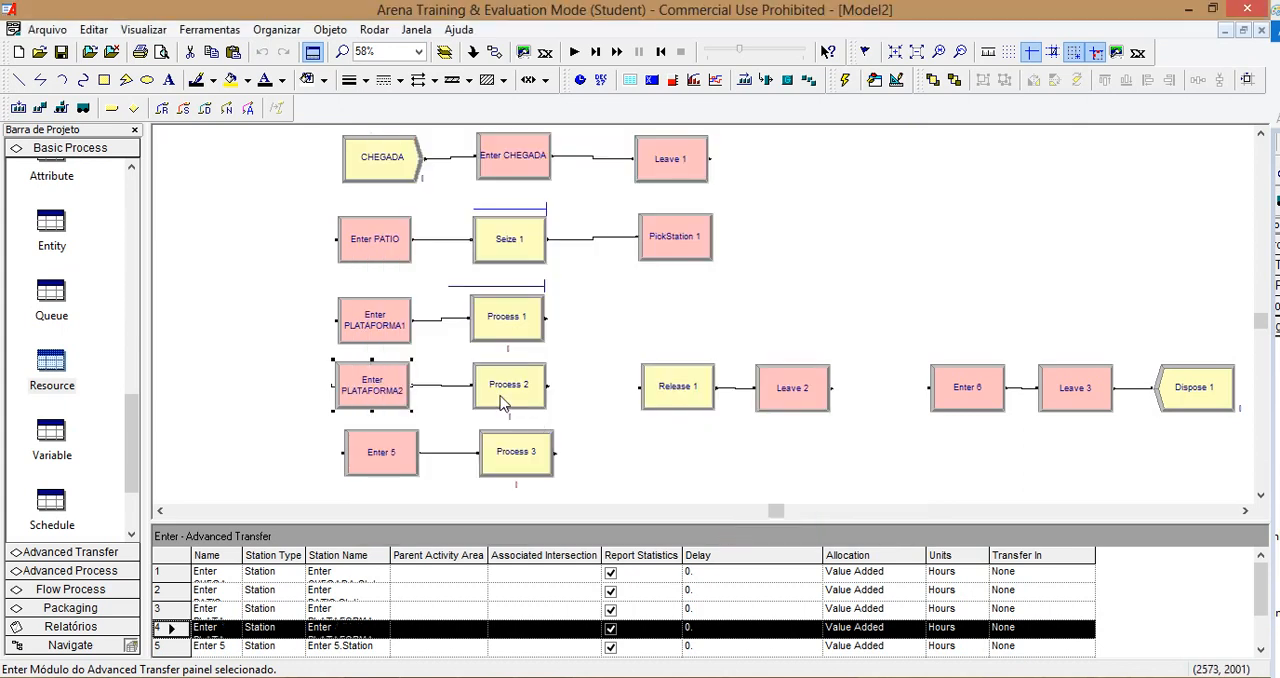
Step: Set the Process 2 action to Seize Delay Release and add one unit of a resource named DESCARGA2
double_click(505, 395)
click(562, 264)
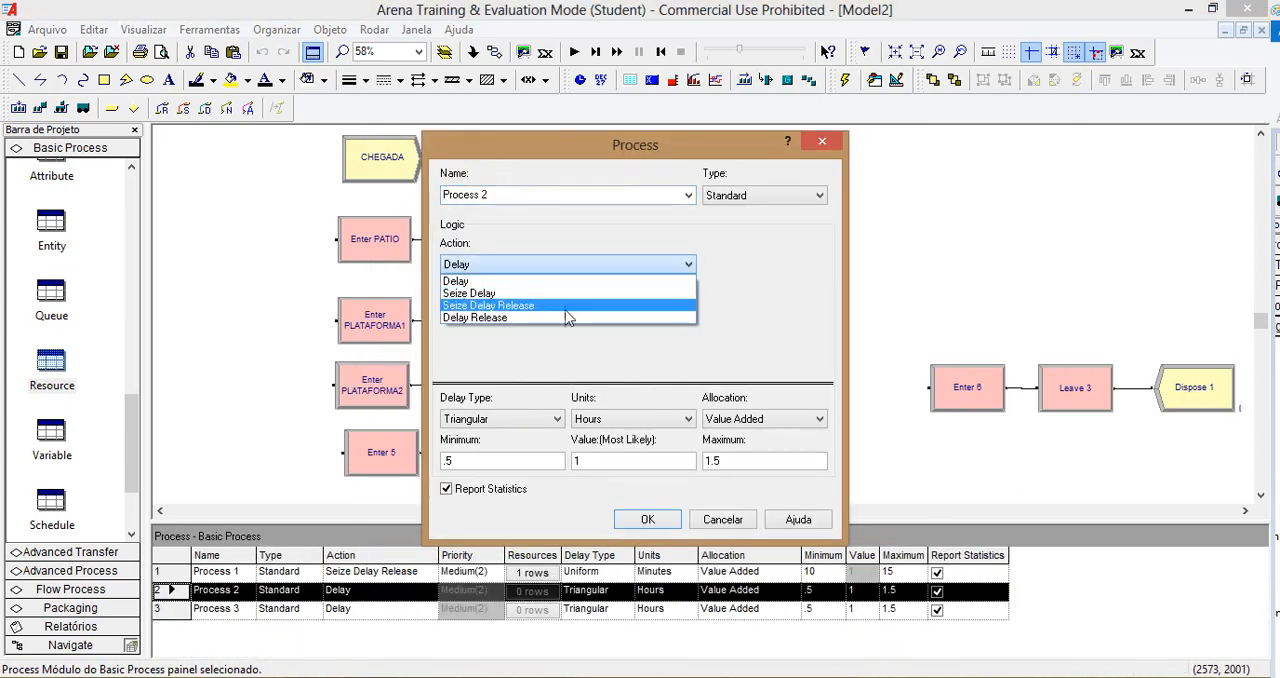
click(563, 314)
click(556, 262)
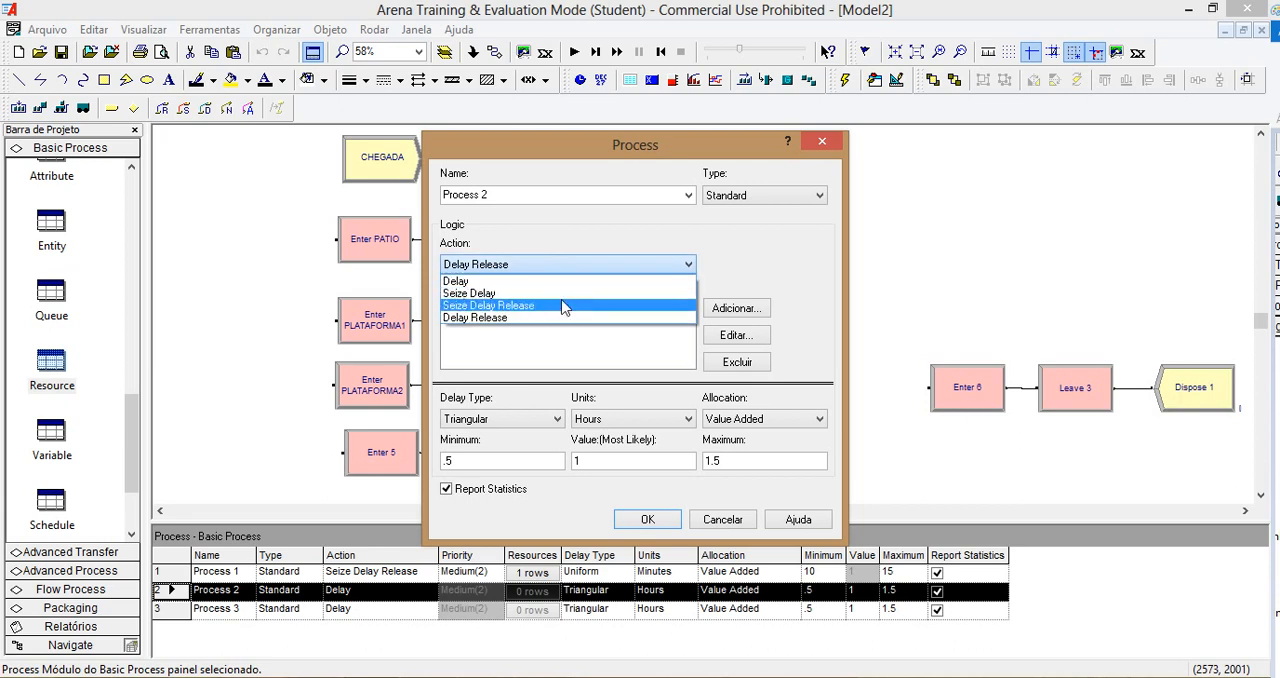
click(563, 303)
click(737, 308)
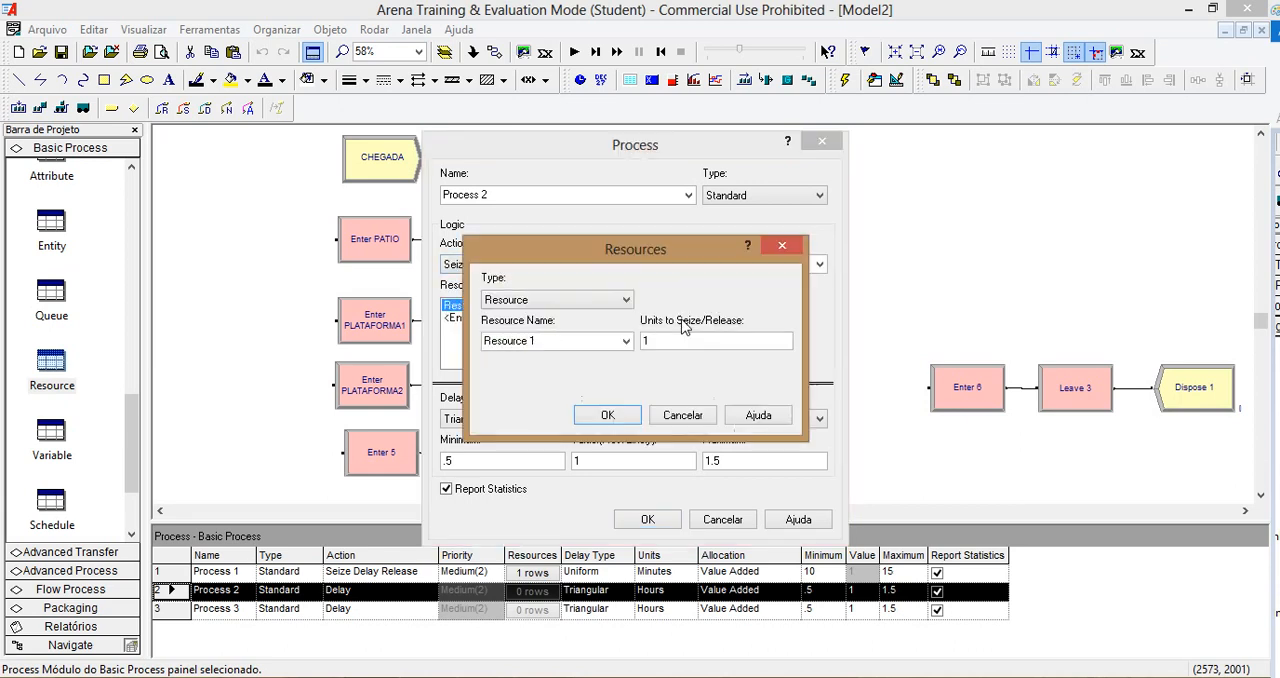
text(DESCARGA2)
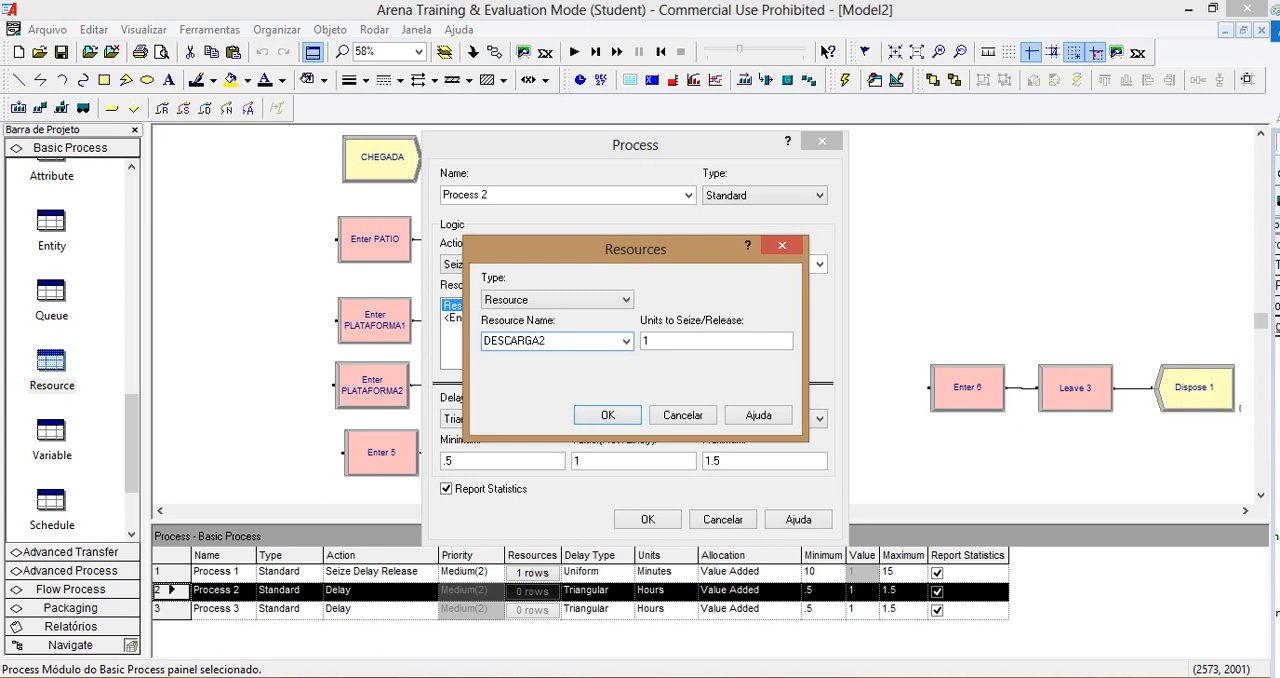
click(612, 417)
Step: Give Process 2 a Uniform delay in minutes, with a minimum of 10 and a maximum of 15
click(534, 424)
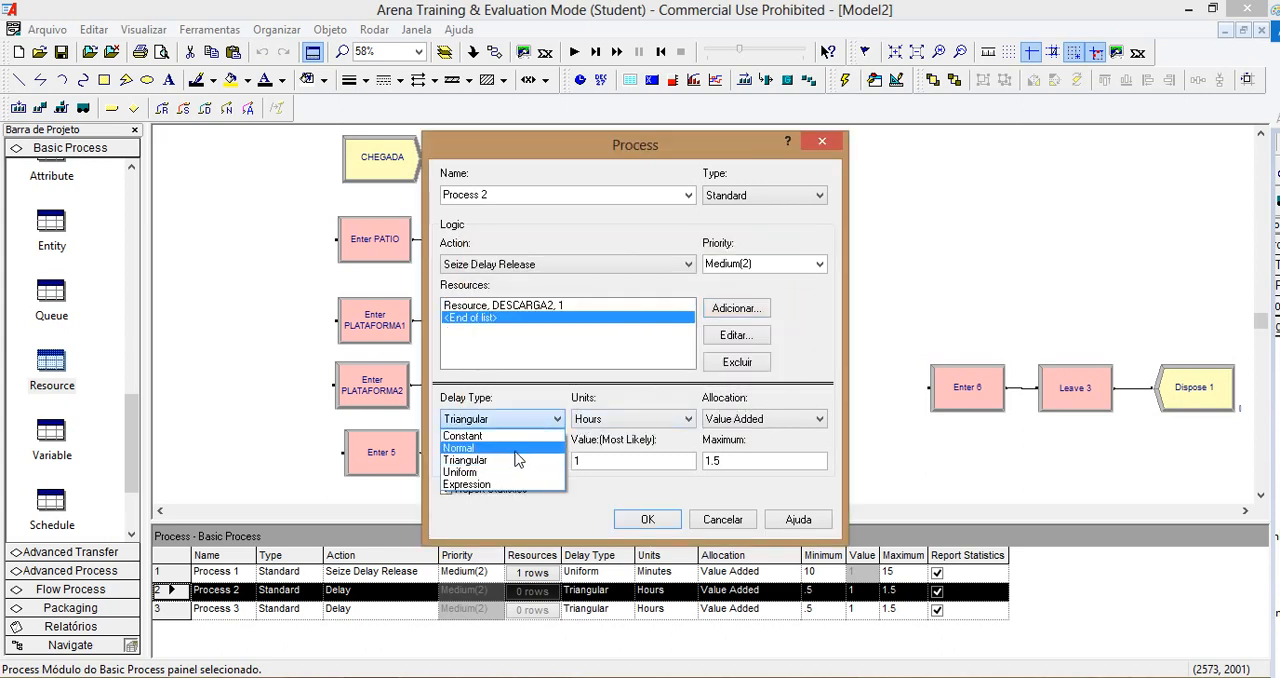
click(492, 460)
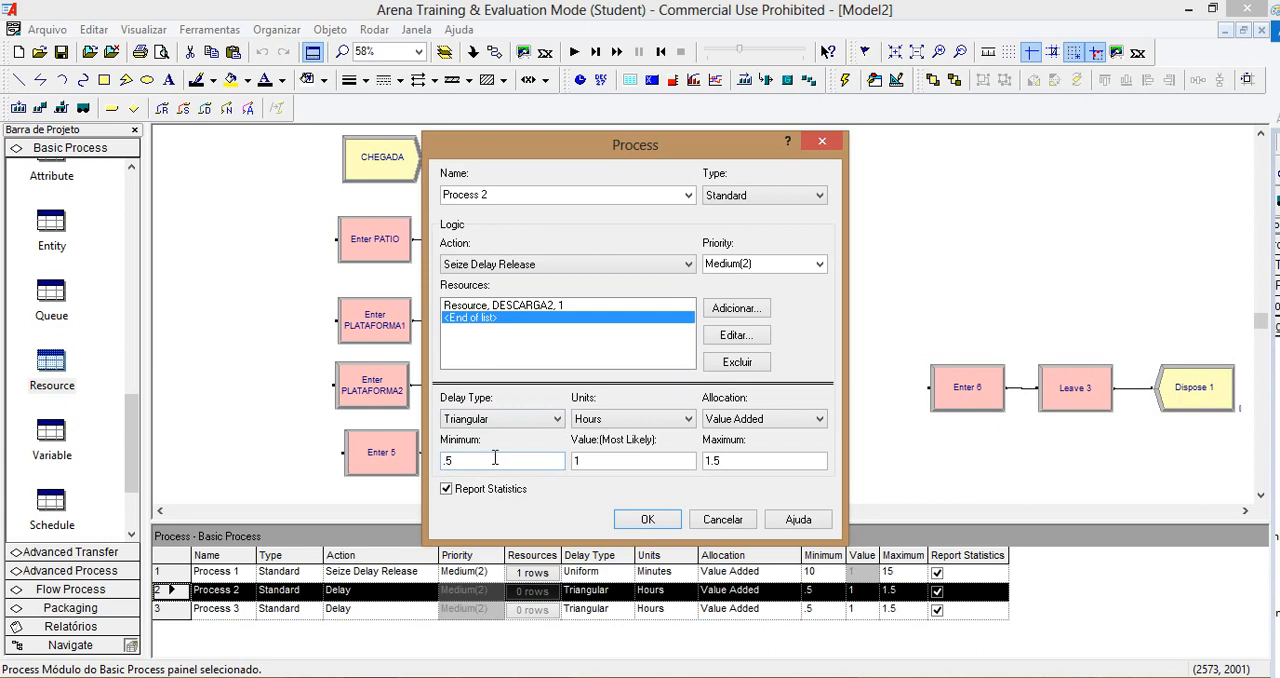
click(602, 417)
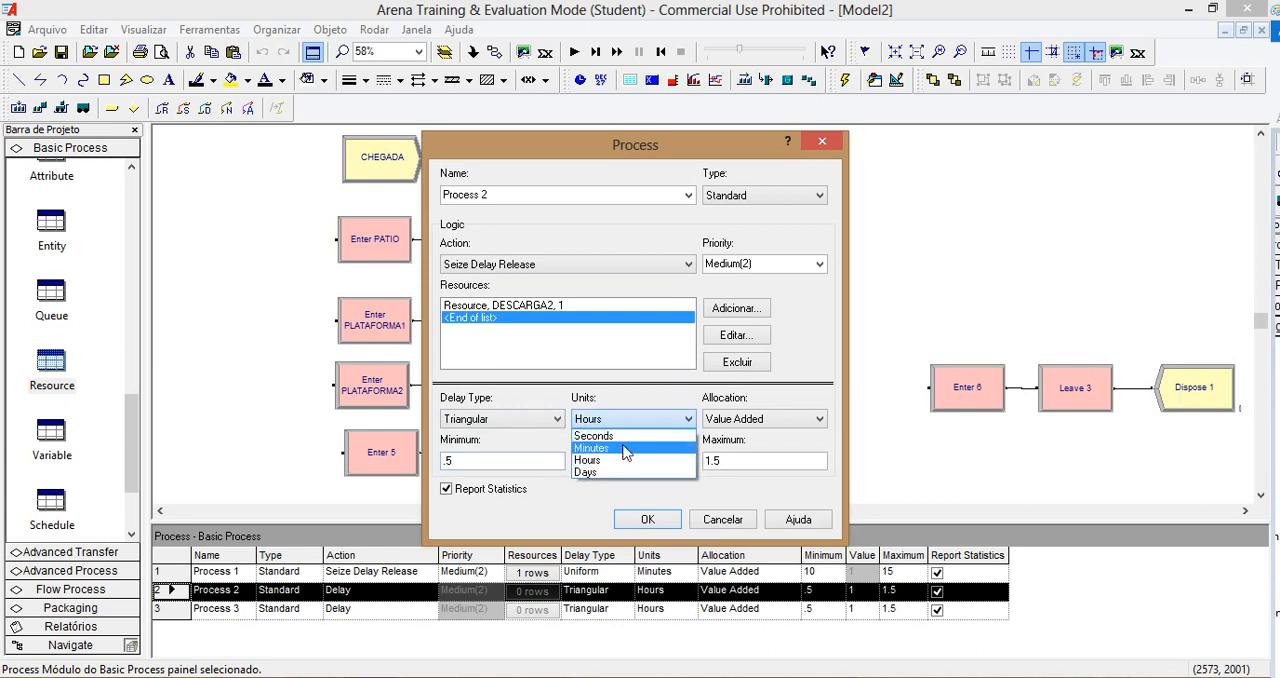
click(624, 448)
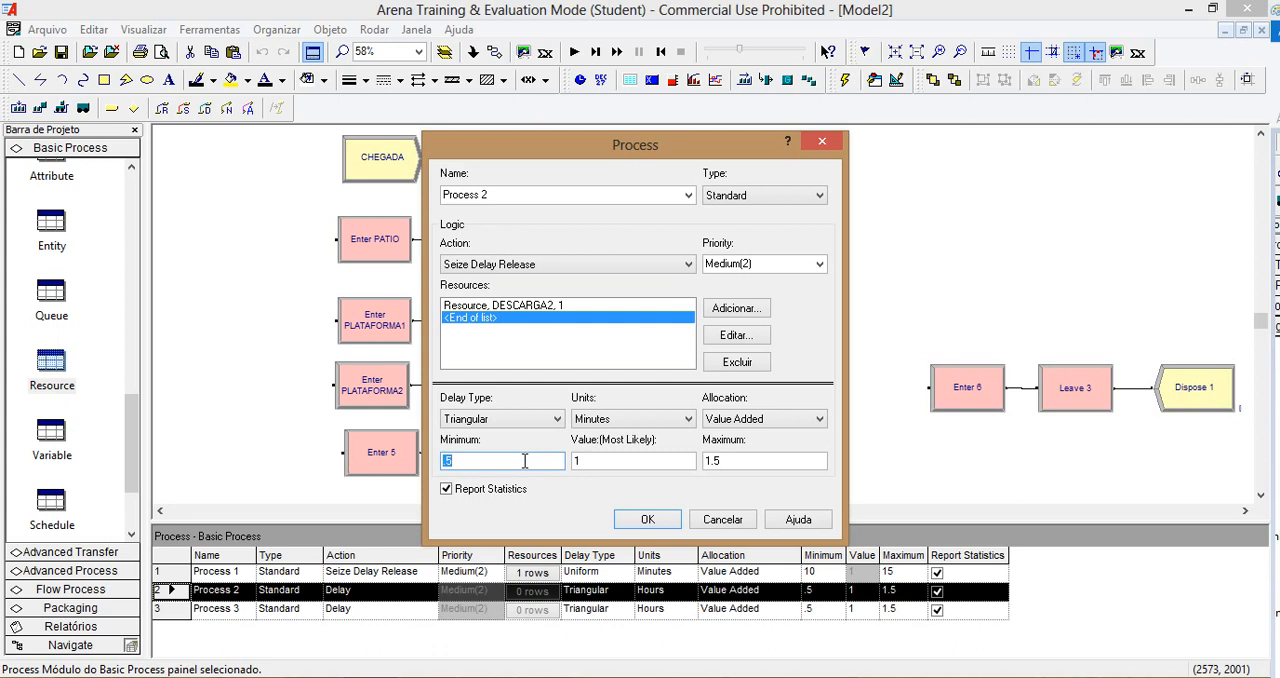
click(563, 418)
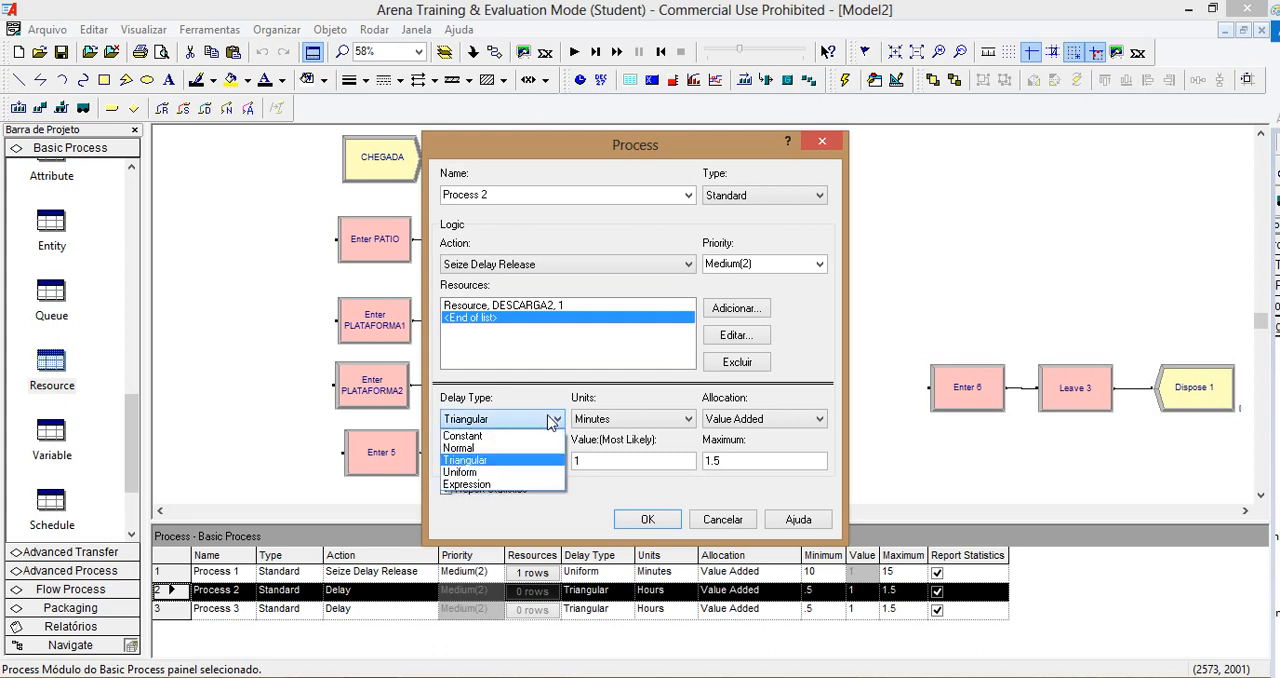
click(503, 468)
double_click(503, 460)
text(10)
key(Tab)
text(1)
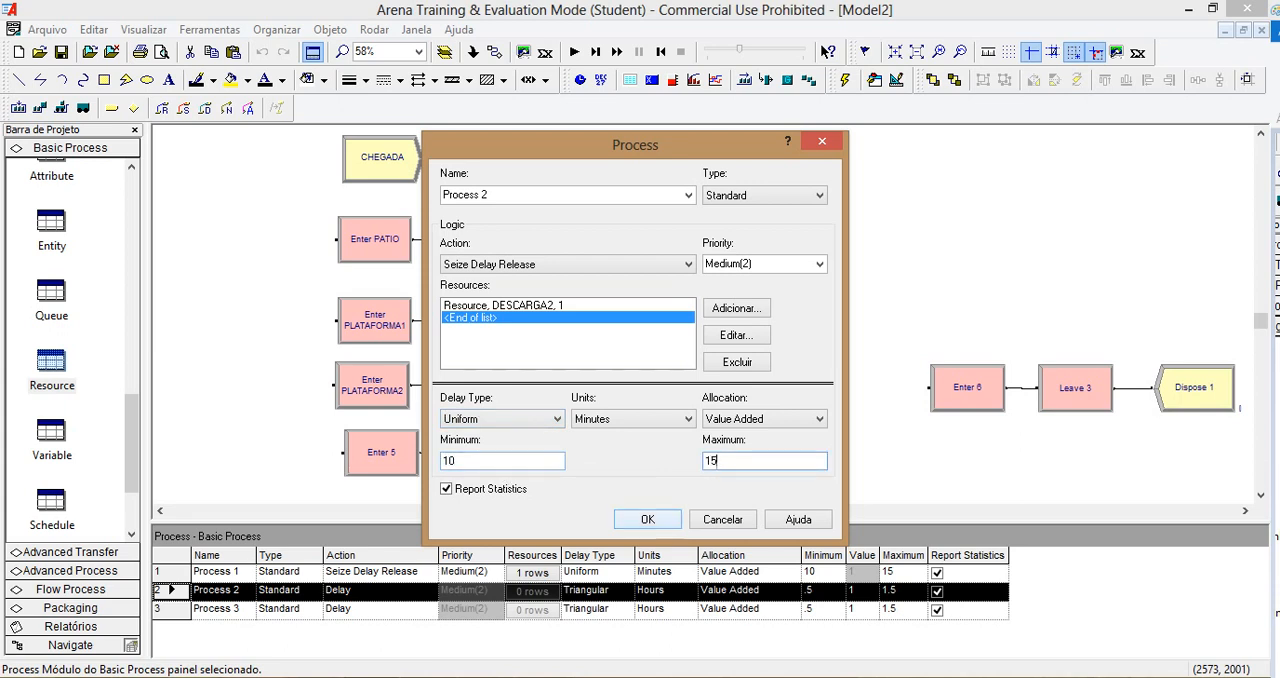
click(650, 519)
Step: Rename the Enter 5 module as Enter PLATAFORMA3, with a matching station name
click(386, 456)
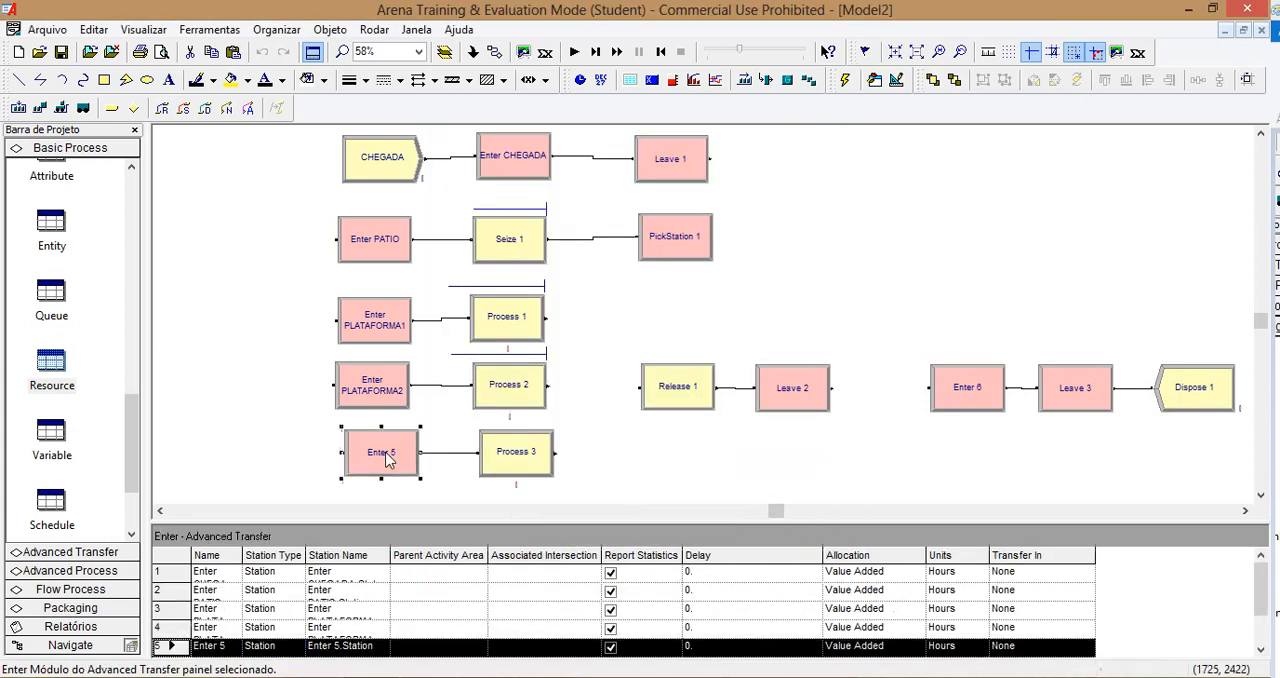
double_click(388, 457)
click(466, 196)
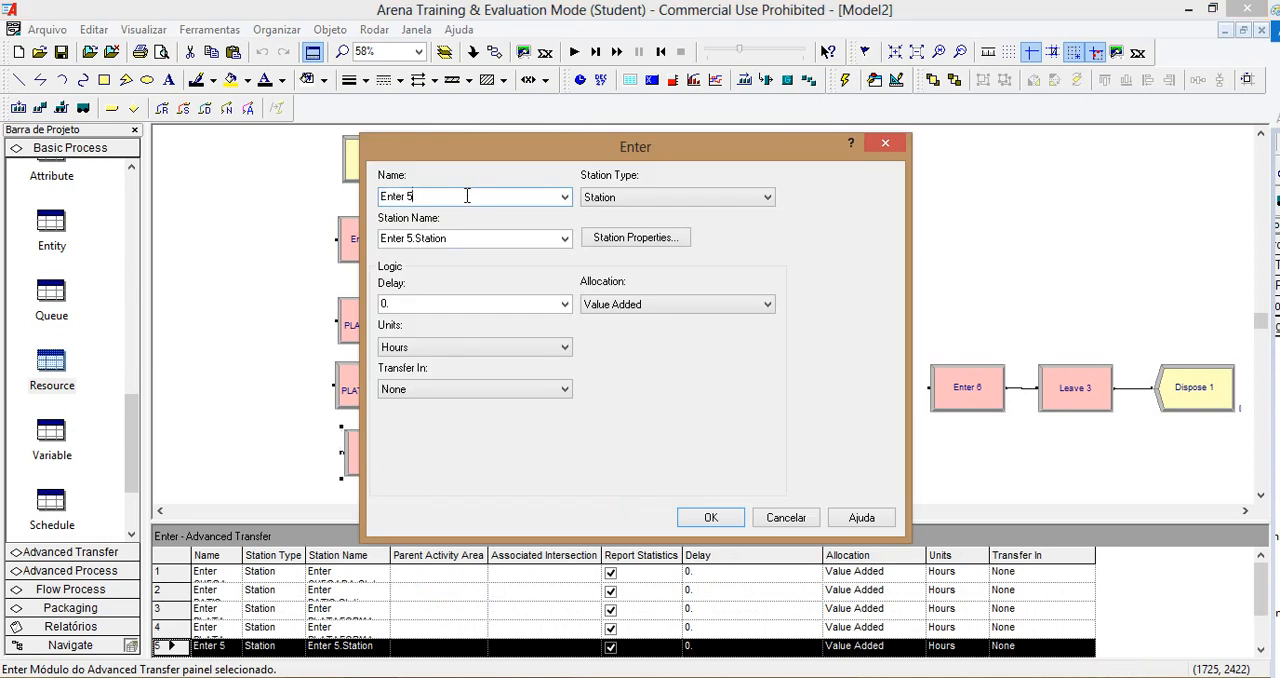
text(PLATAFORMA)
key(Tab)
click(711, 517)
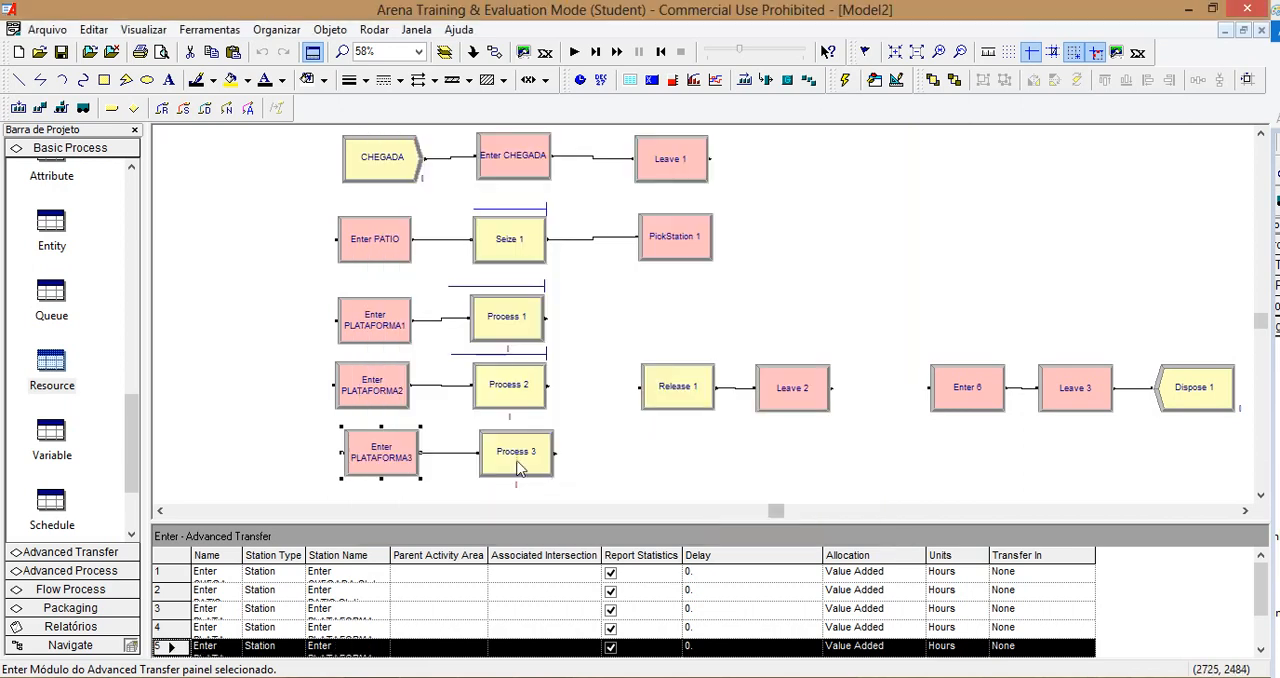
Step: Set the Process 3 action to Seize Delay Release and add one unit of a resource named DESCARGA3
double_click(514, 453)
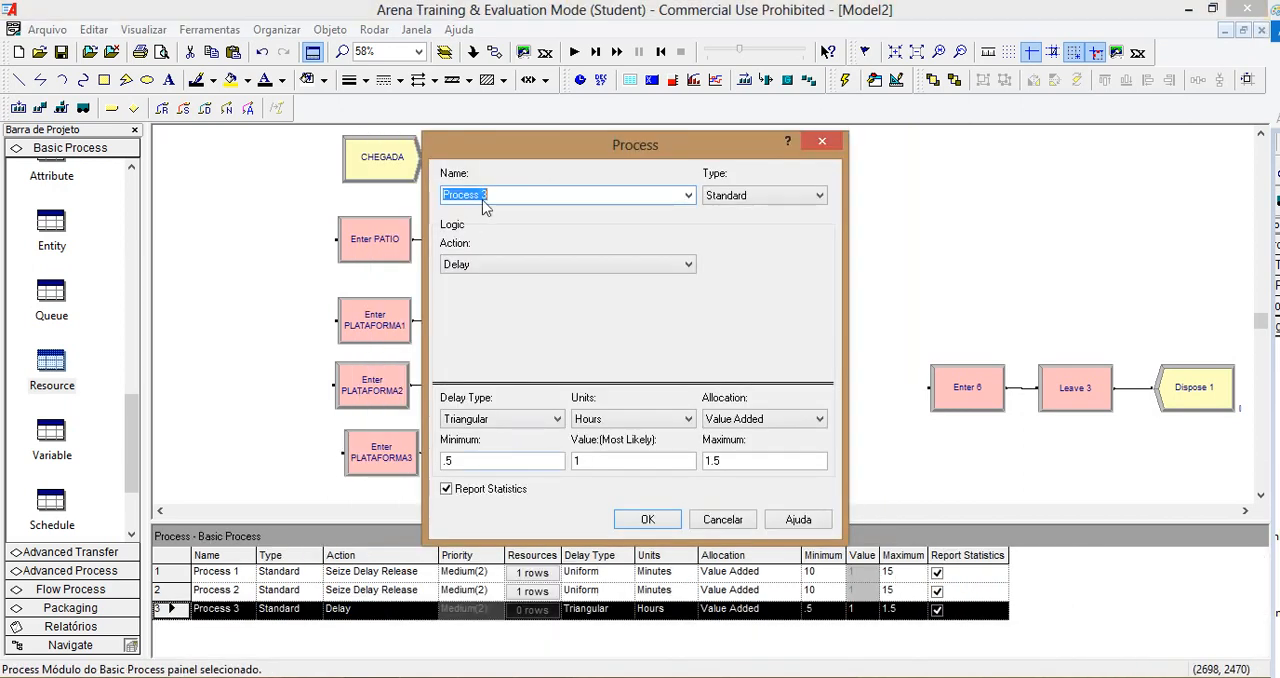
click(535, 264)
click(538, 307)
click(728, 309)
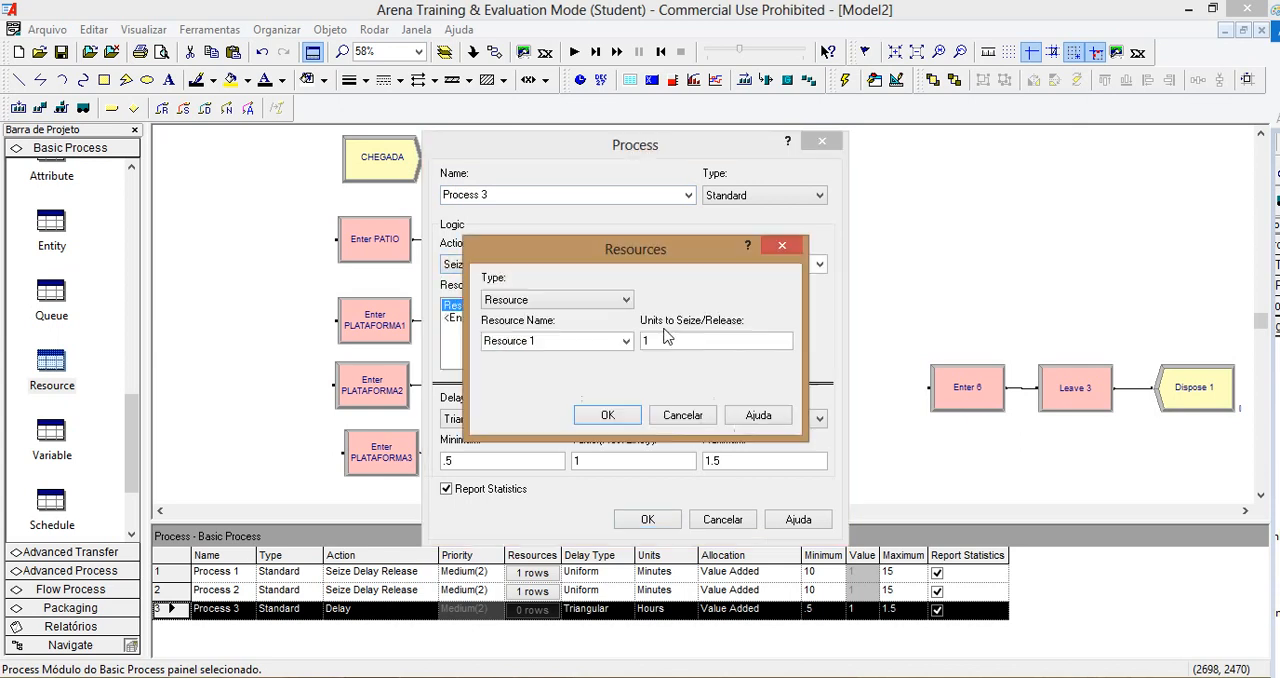
double_click(549, 343)
drag(549, 343, 470, 341)
text(DESCARGA3)
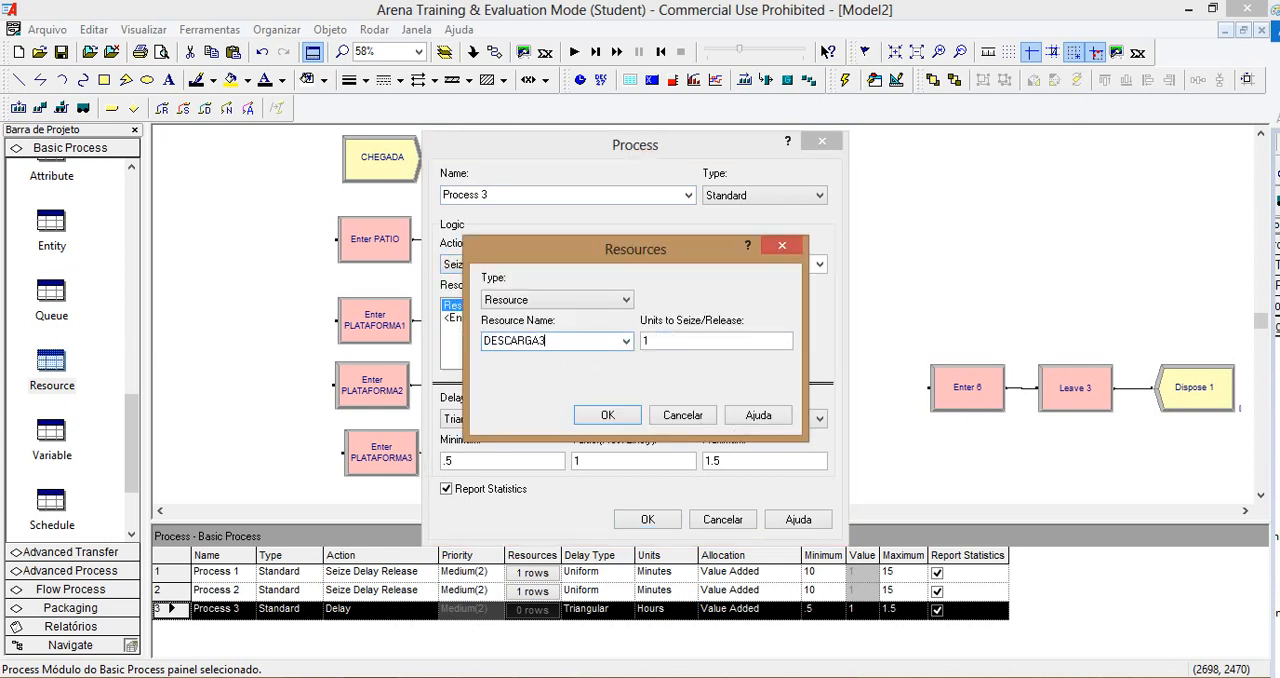
key(Return)
Step: Give Process 3 a Uniform delay in minutes, with a minimum of 10 and a maximum of 15
click(500, 418)
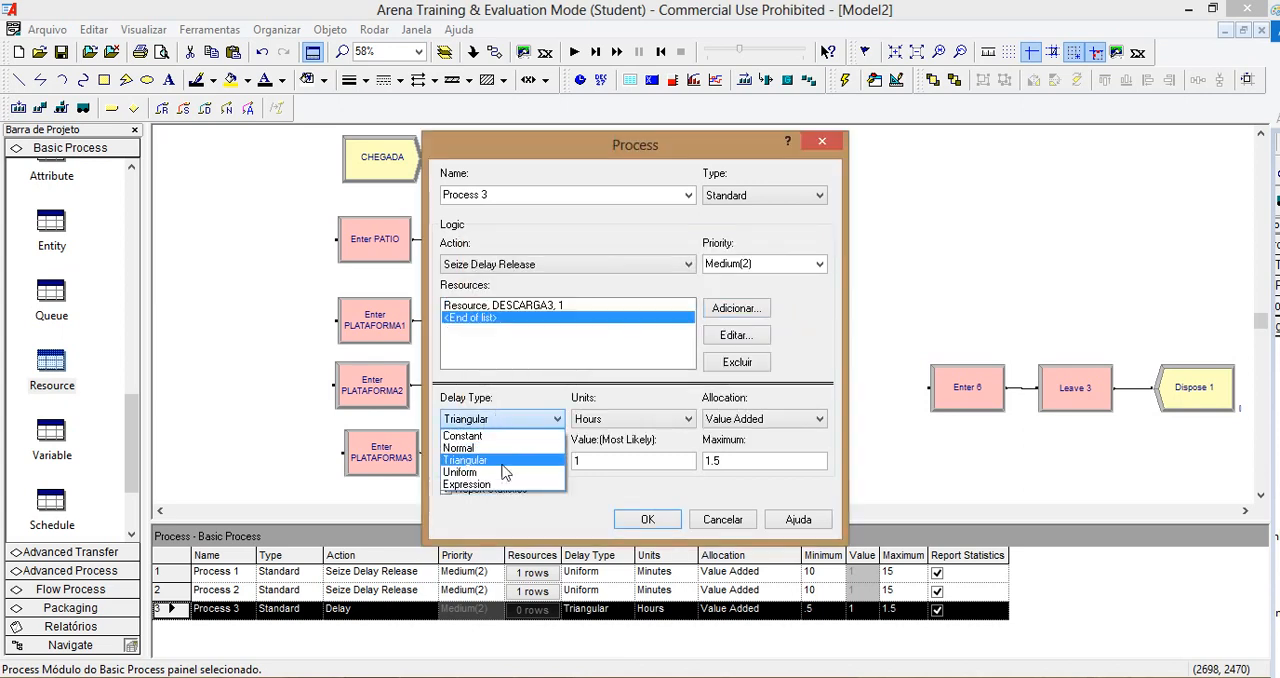
click(502, 469)
click(630, 424)
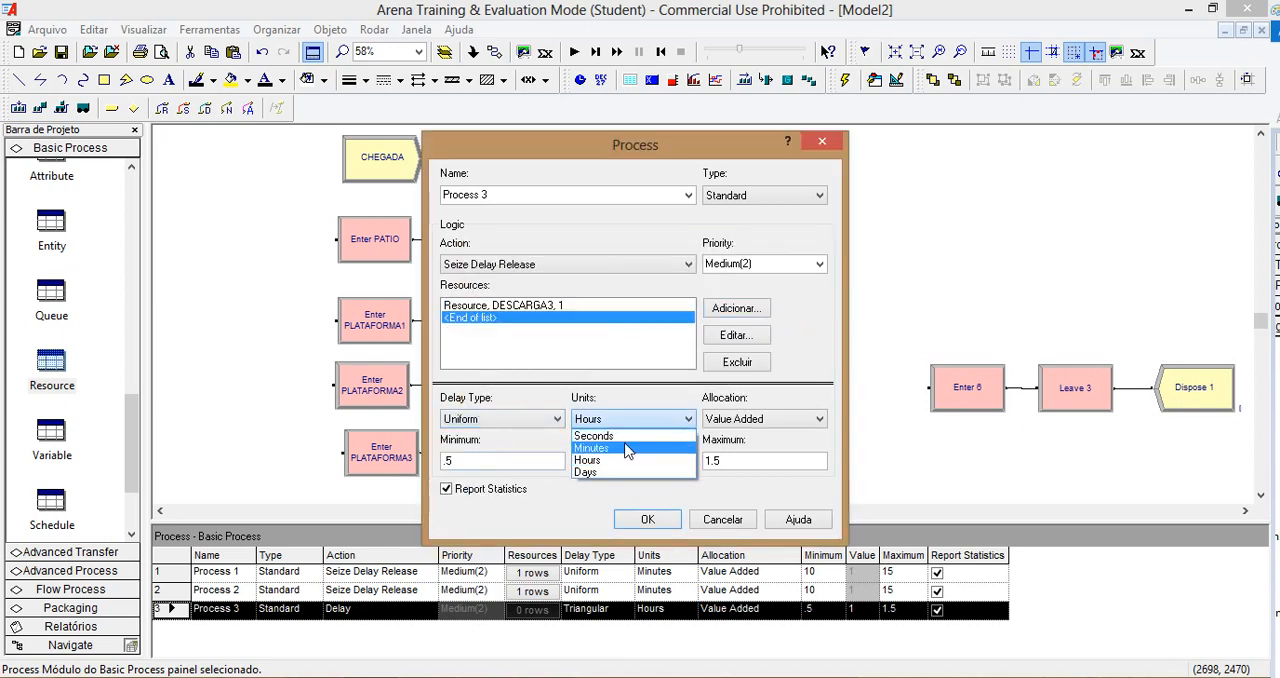
click(630, 445)
double_click(527, 457)
text(10)
key(Tab)
text(15)
click(659, 517)
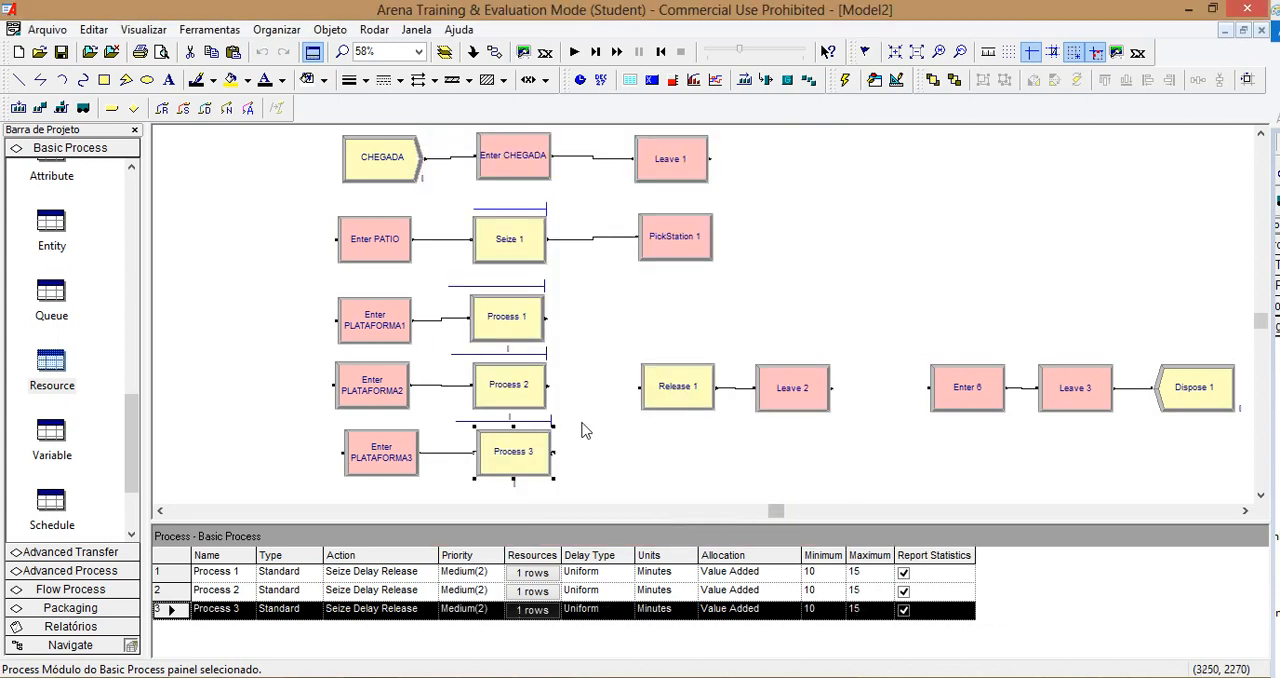
Step: Connect the outputs of Process 1, Process 2 and Process 3 to the input of Release 1
click(494, 52)
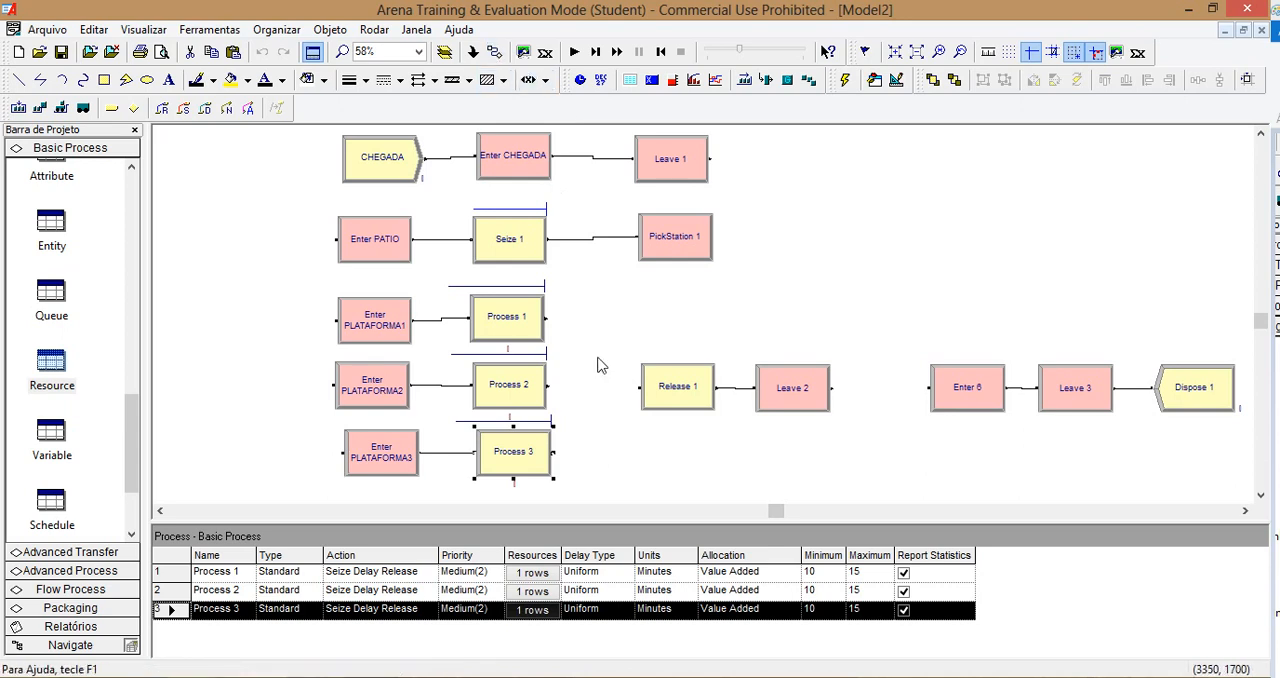
click(546, 318)
click(640, 387)
click(493, 52)
click(548, 385)
click(640, 387)
click(552, 452)
click(640, 387)
Step: Make Release 1 release one unit of the ESPACO resource
double_click(678, 393)
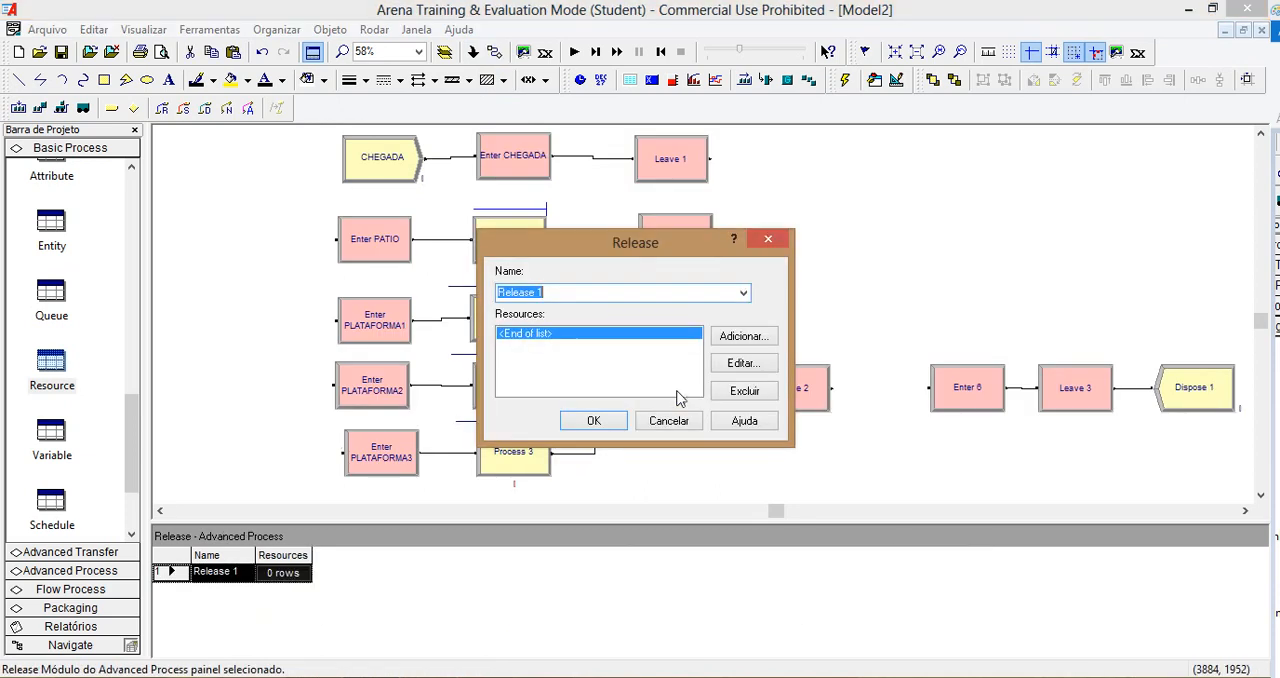
click(737, 338)
double_click(565, 347)
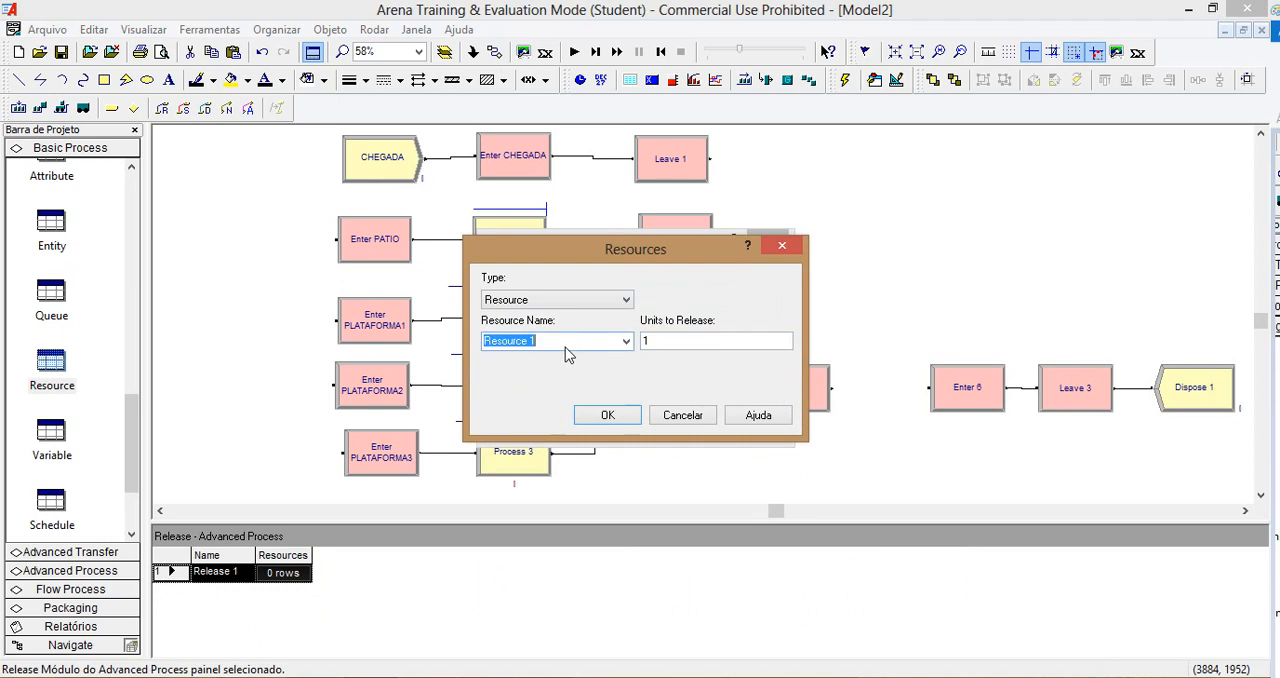
text(ESP)
click(617, 417)
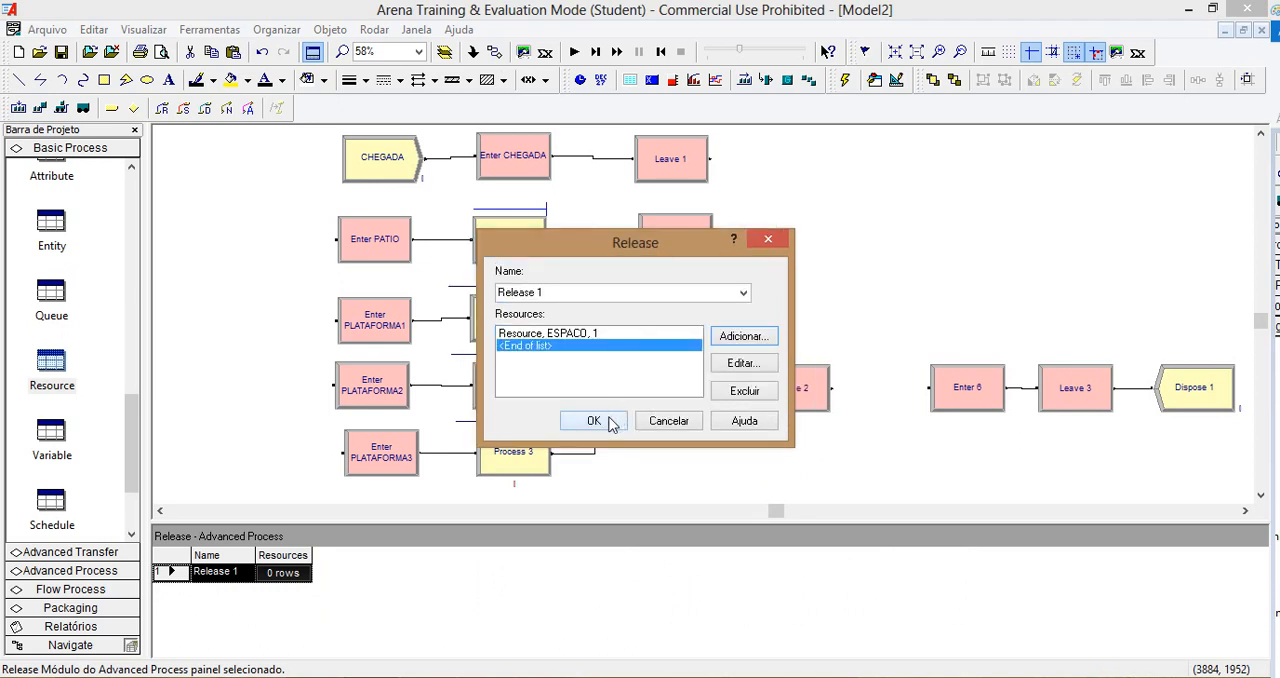
click(594, 421)
Step: Rename the Enter 6 module as Enter SAIDA, with a matching station name
click(778, 393)
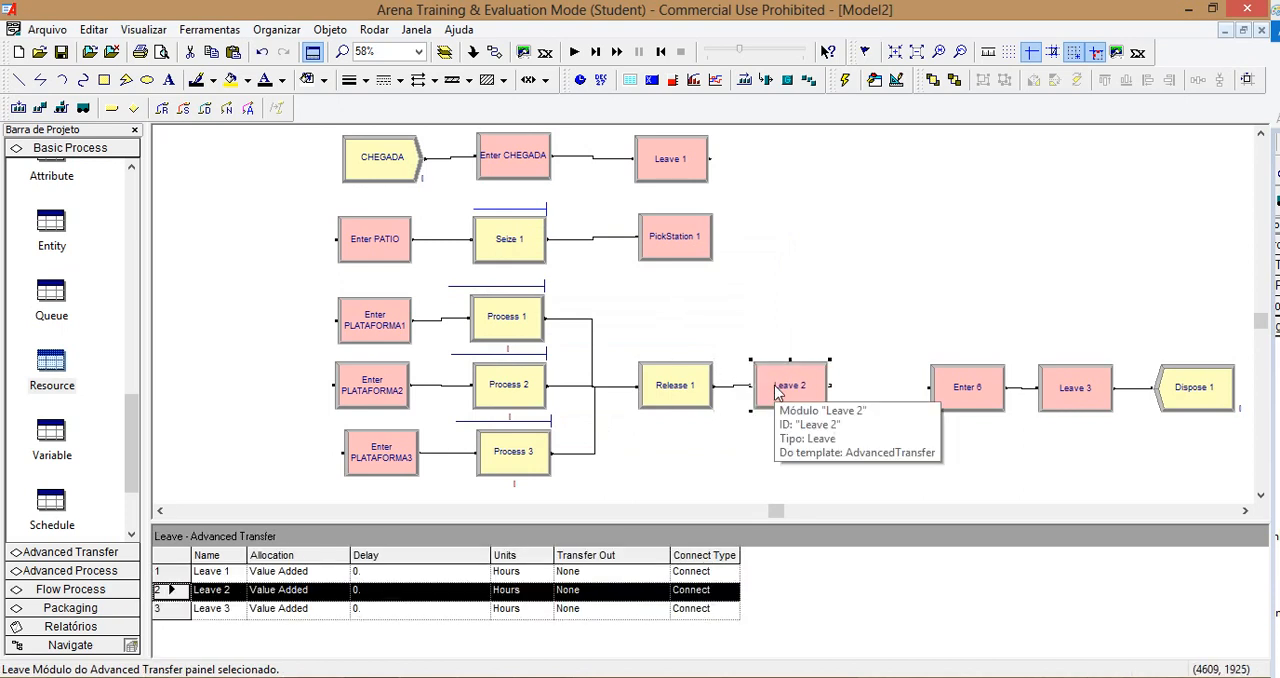
double_click(950, 383)
click(451, 201)
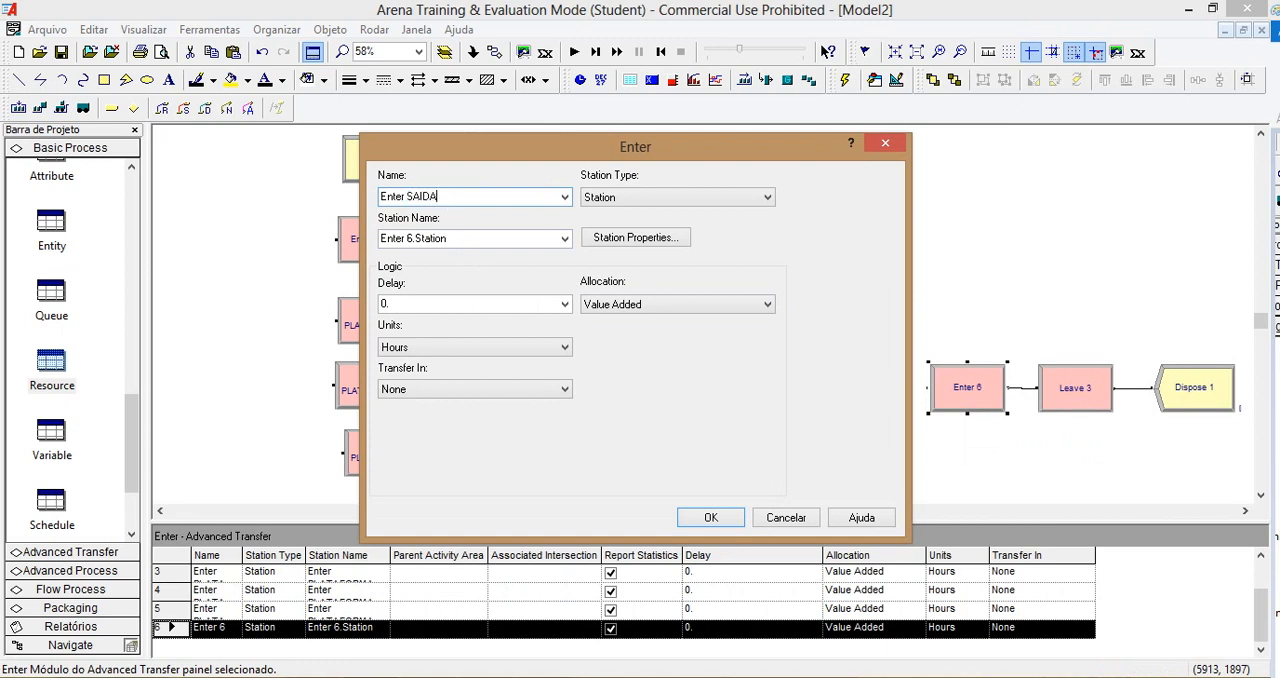
text(SAIDA)
key(Tab)
click(722, 518)
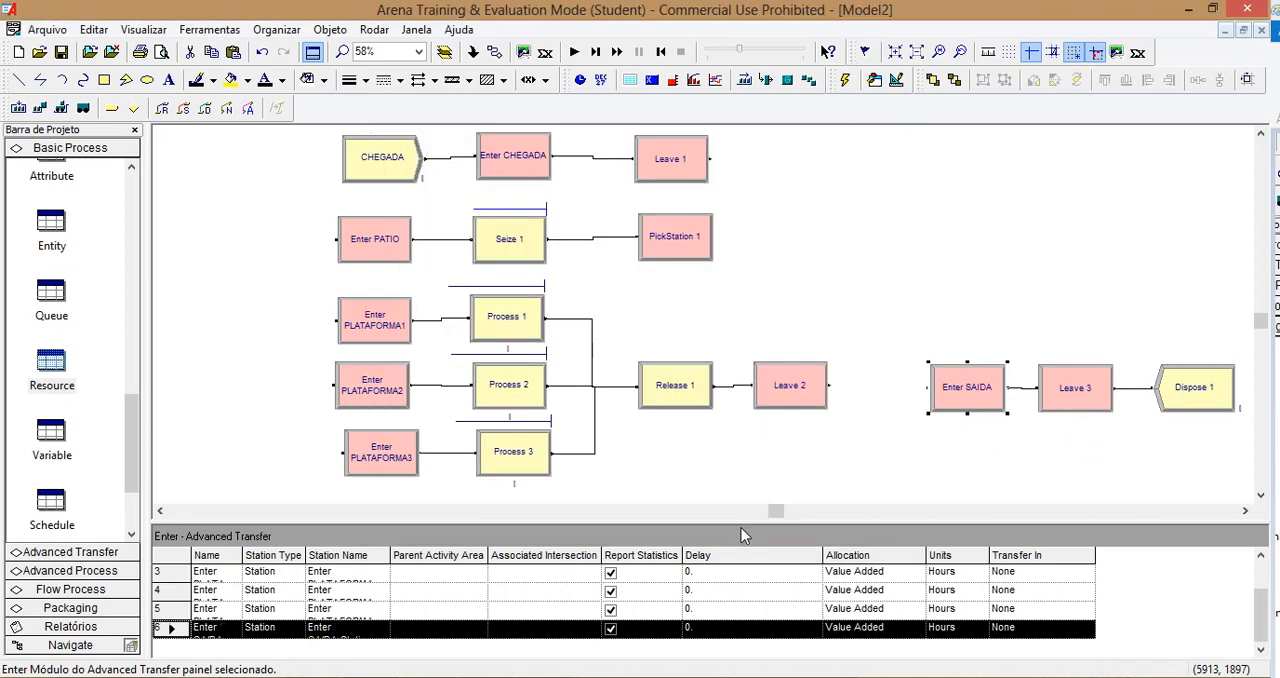
Step: Rename the Dispose 1 module as ENCERRAMENTO
double_click(1186, 390)
text(ECN)
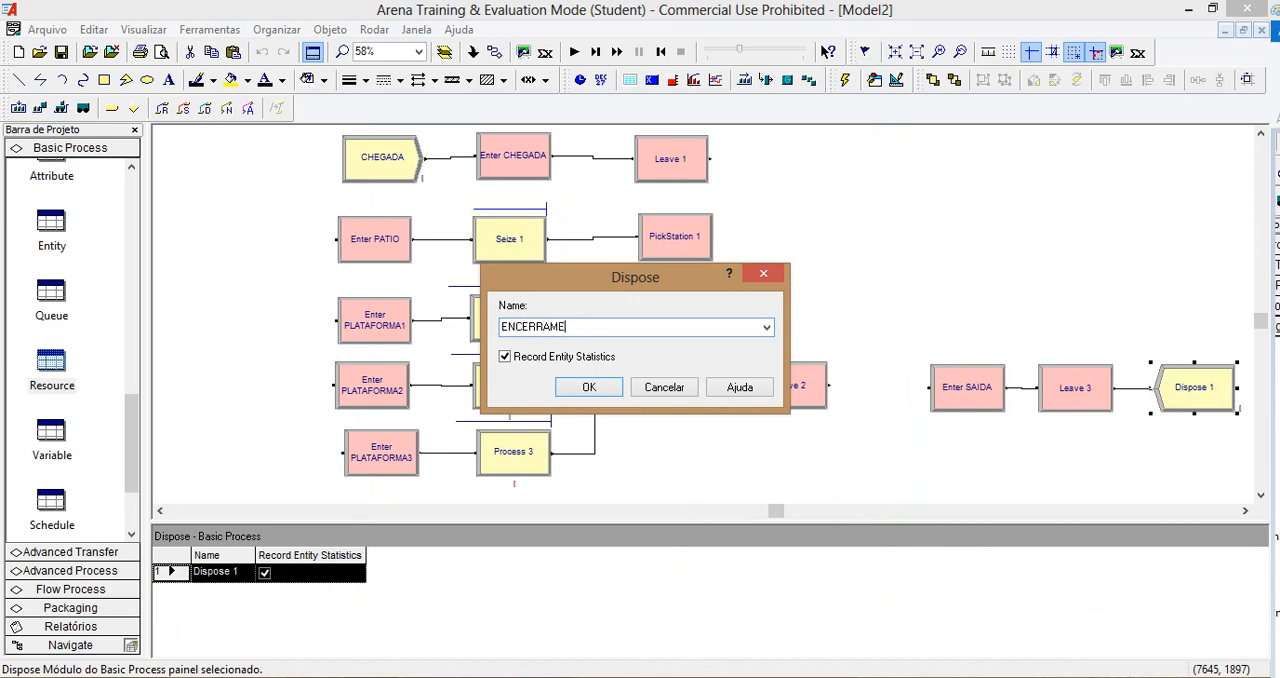
click(589, 387)
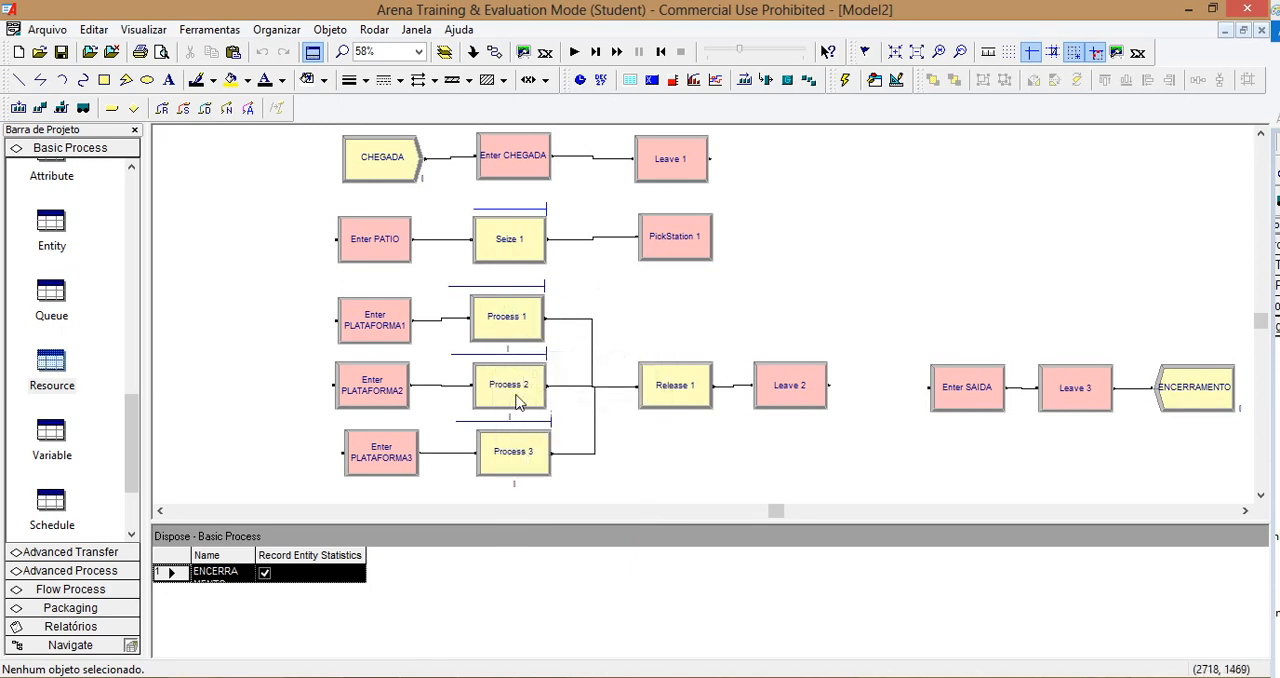
click(638, 385)
Step: Set the Leave 1 connect type to Route with a move time of 1 minute
double_click(686, 158)
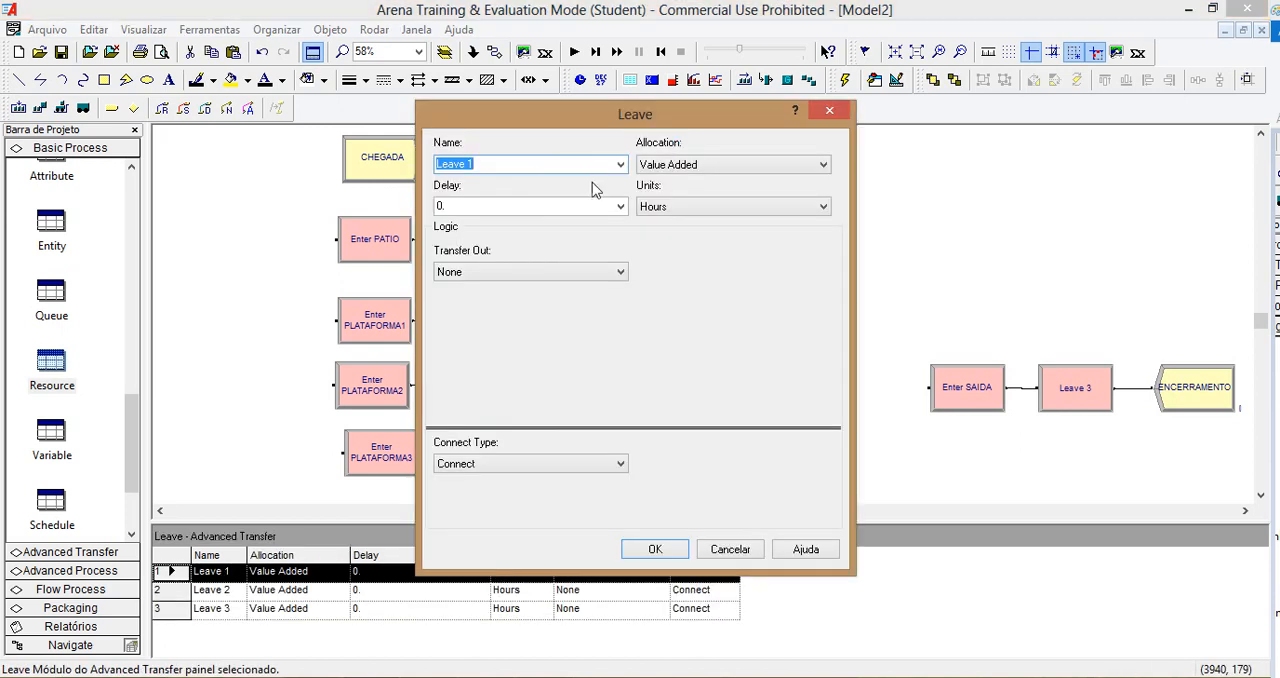
click(621, 465)
click(600, 493)
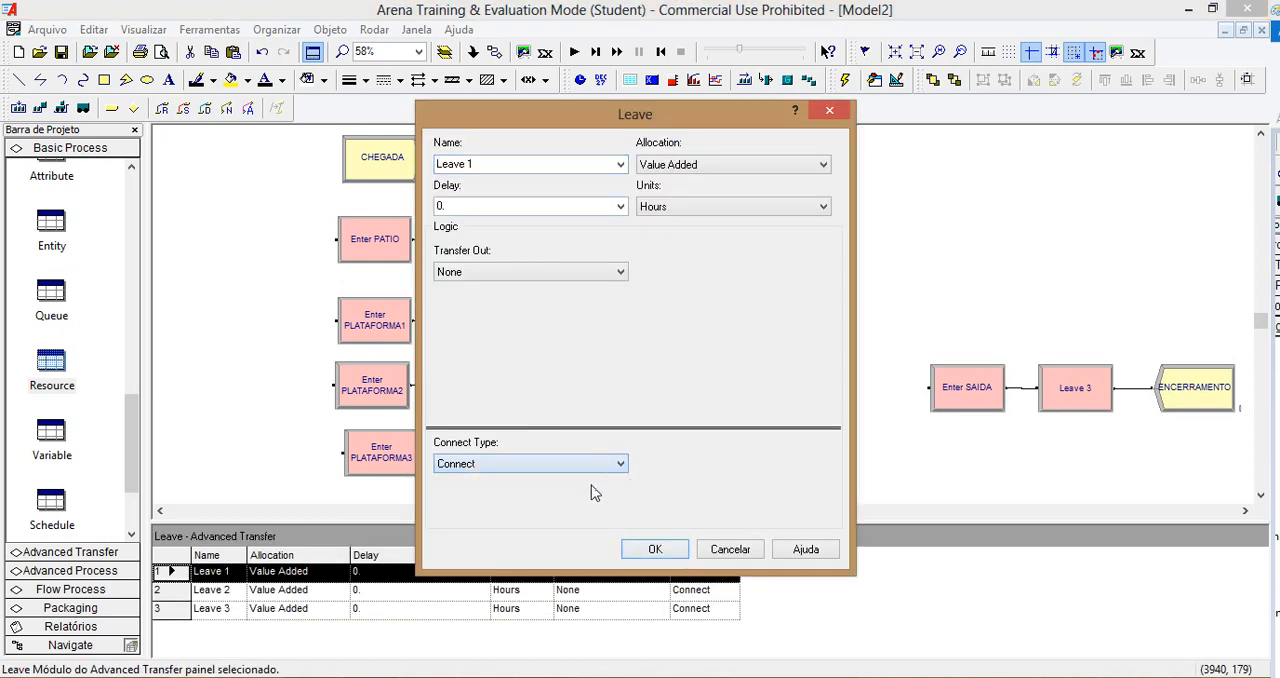
click(586, 464)
click(600, 481)
click(666, 468)
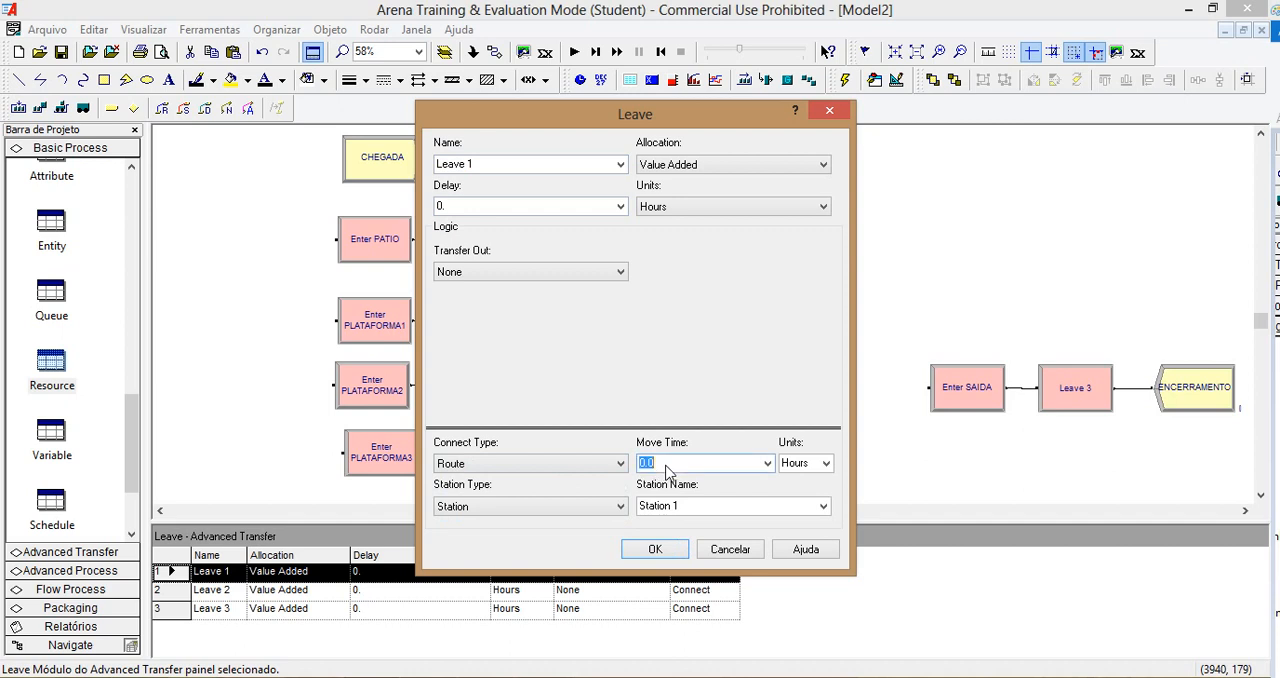
text(1)
click(825, 463)
click(812, 490)
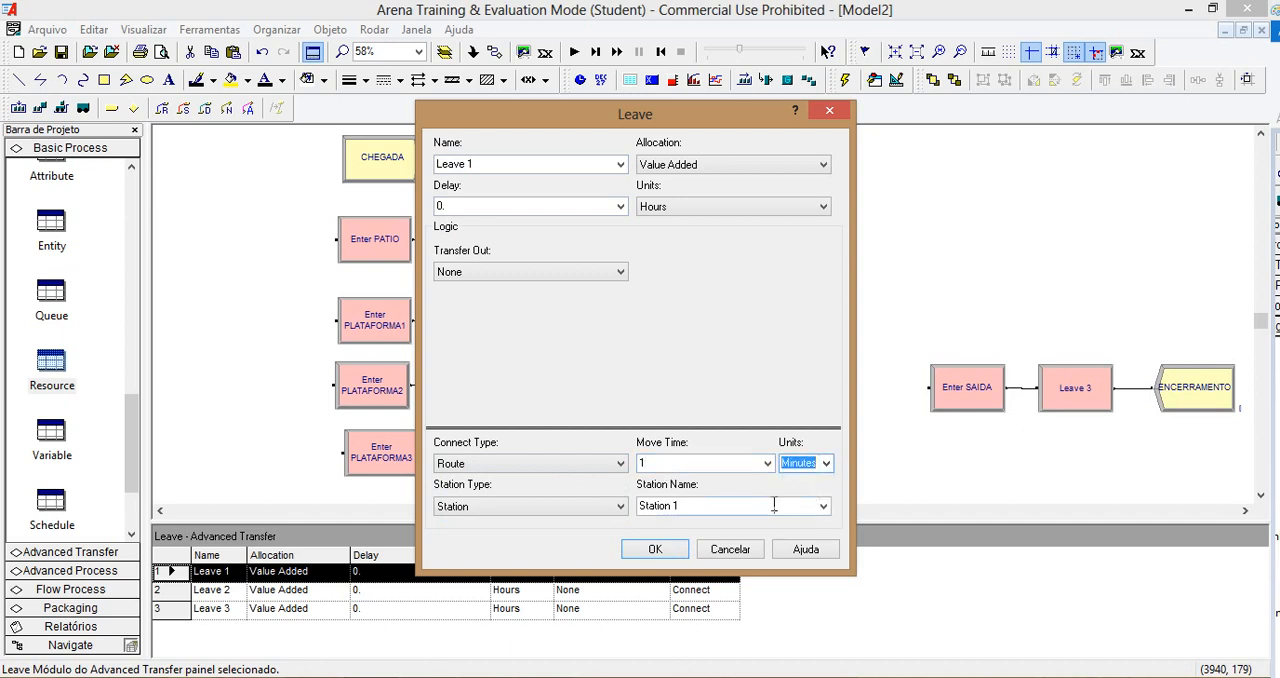
Step: Choose Enter PATIO.Station as the destination station of Leave 1
click(780, 507)
click(662, 126)
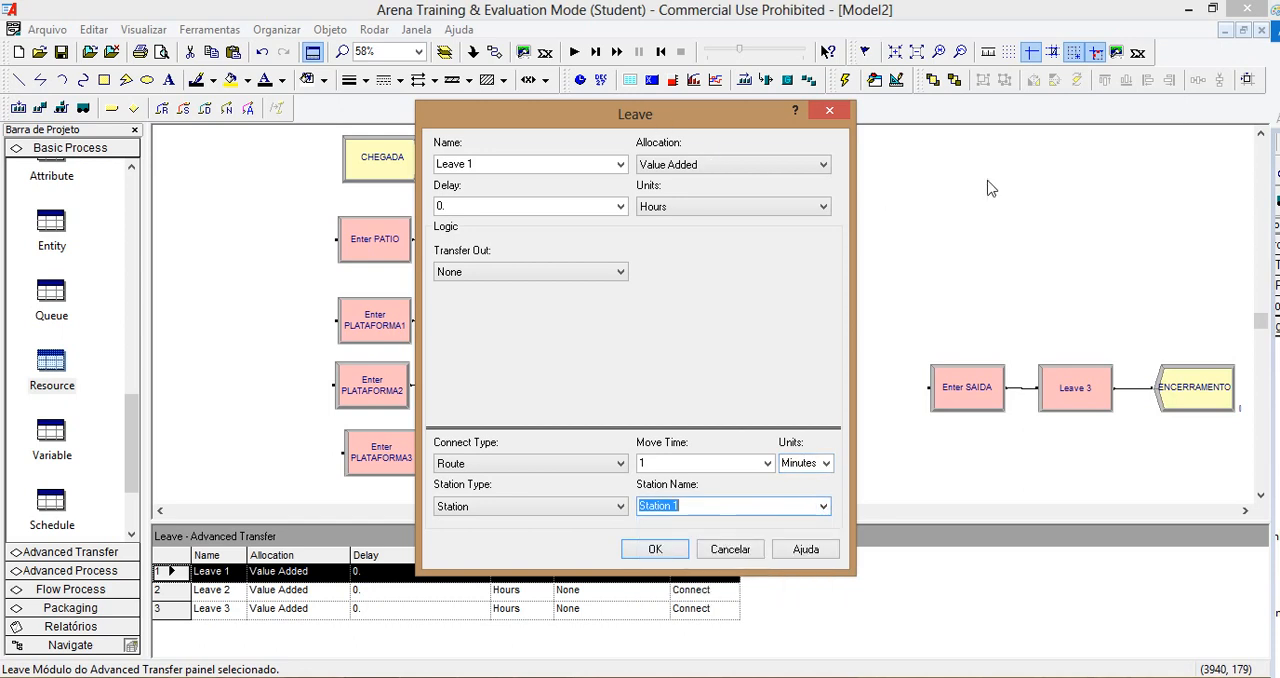
drag(711, 120, 1102, 127)
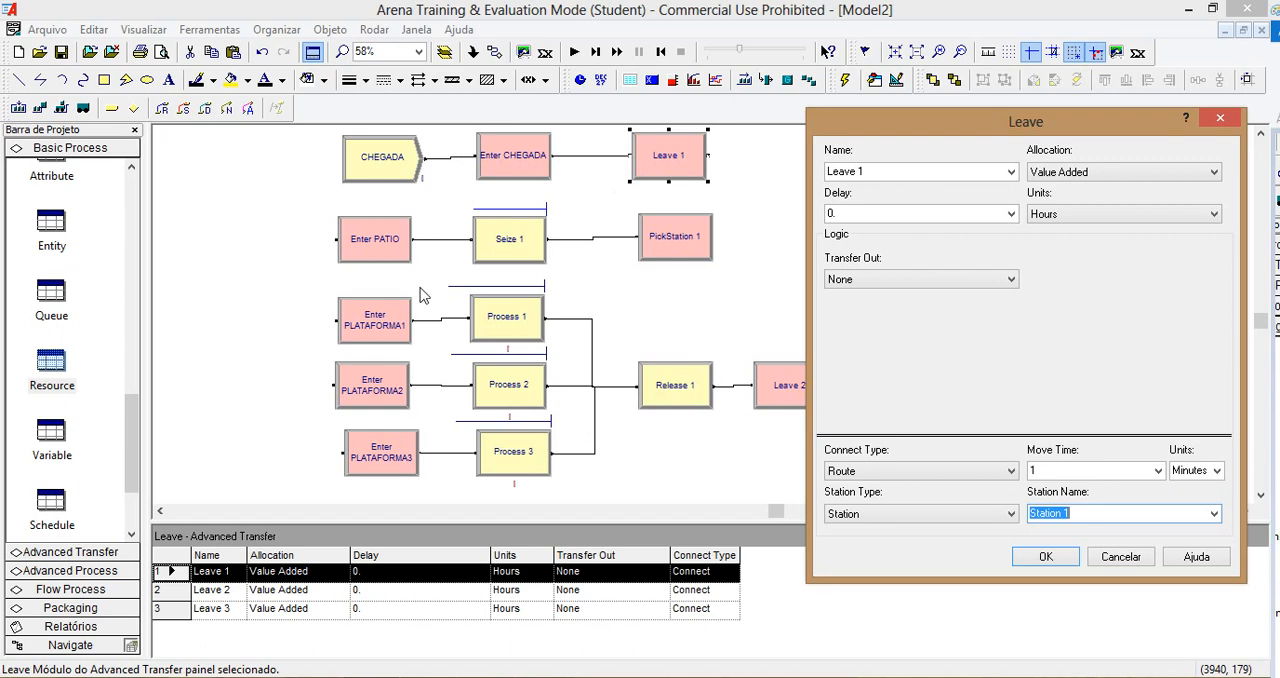
click(1214, 513)
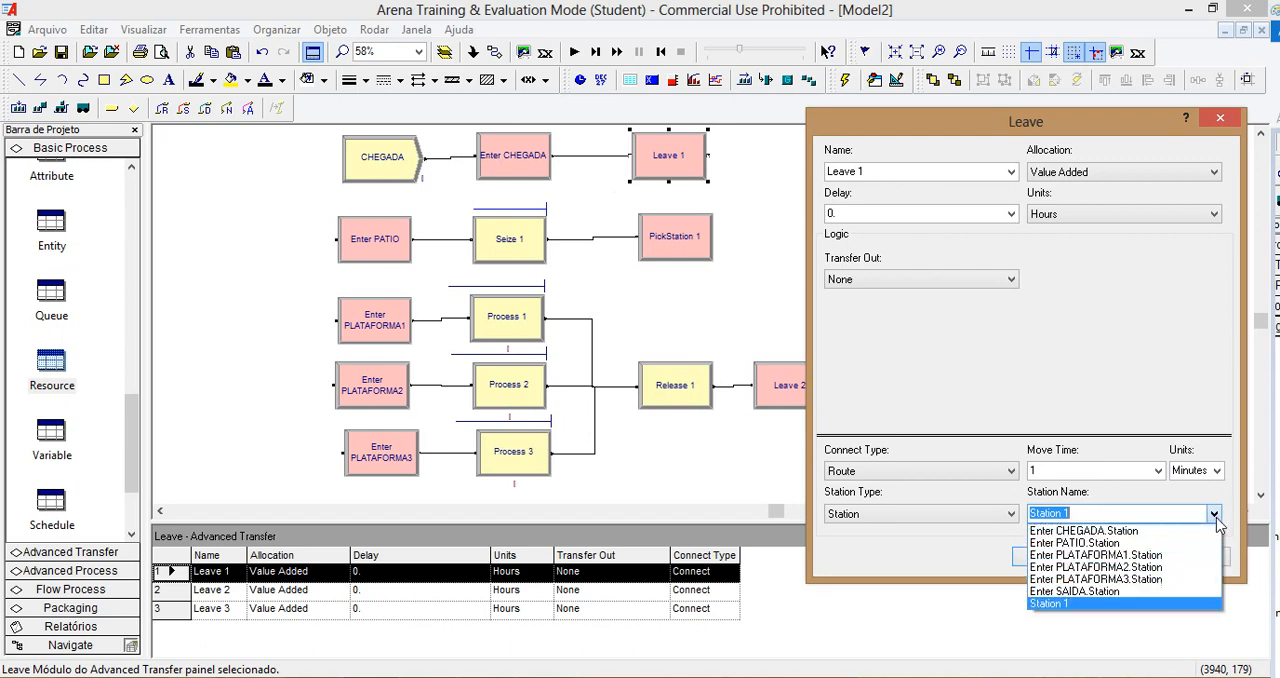
click(1160, 543)
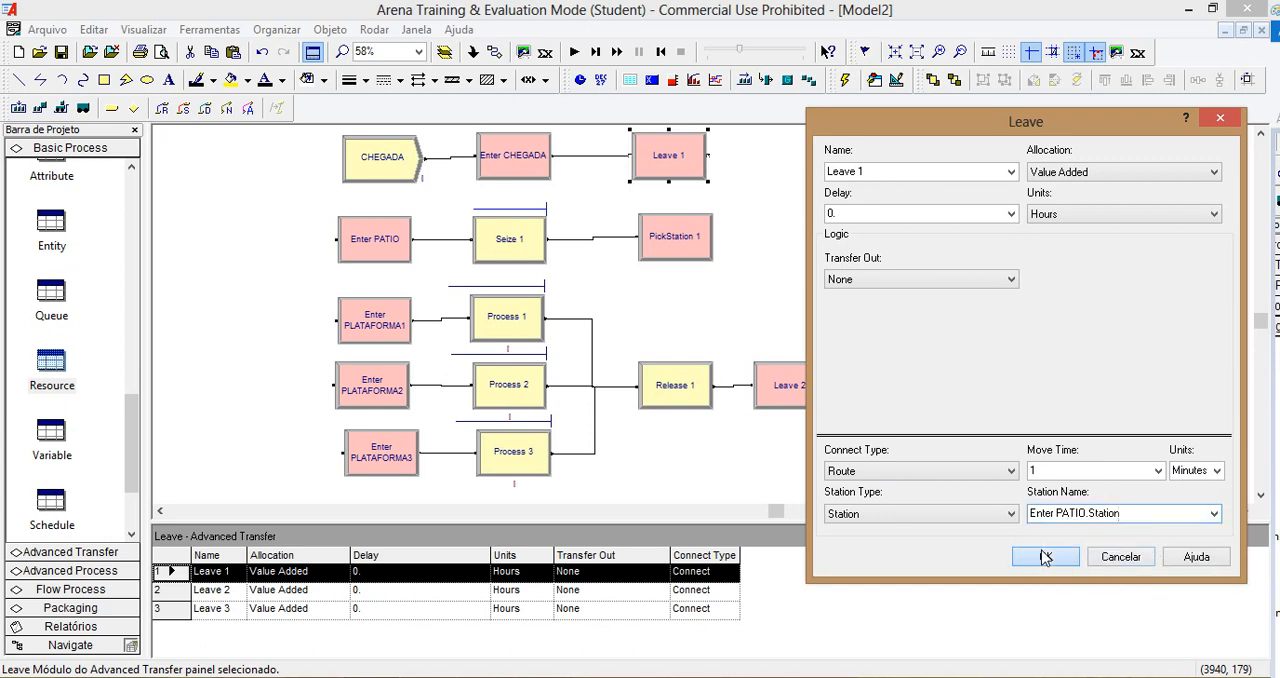
click(1045, 557)
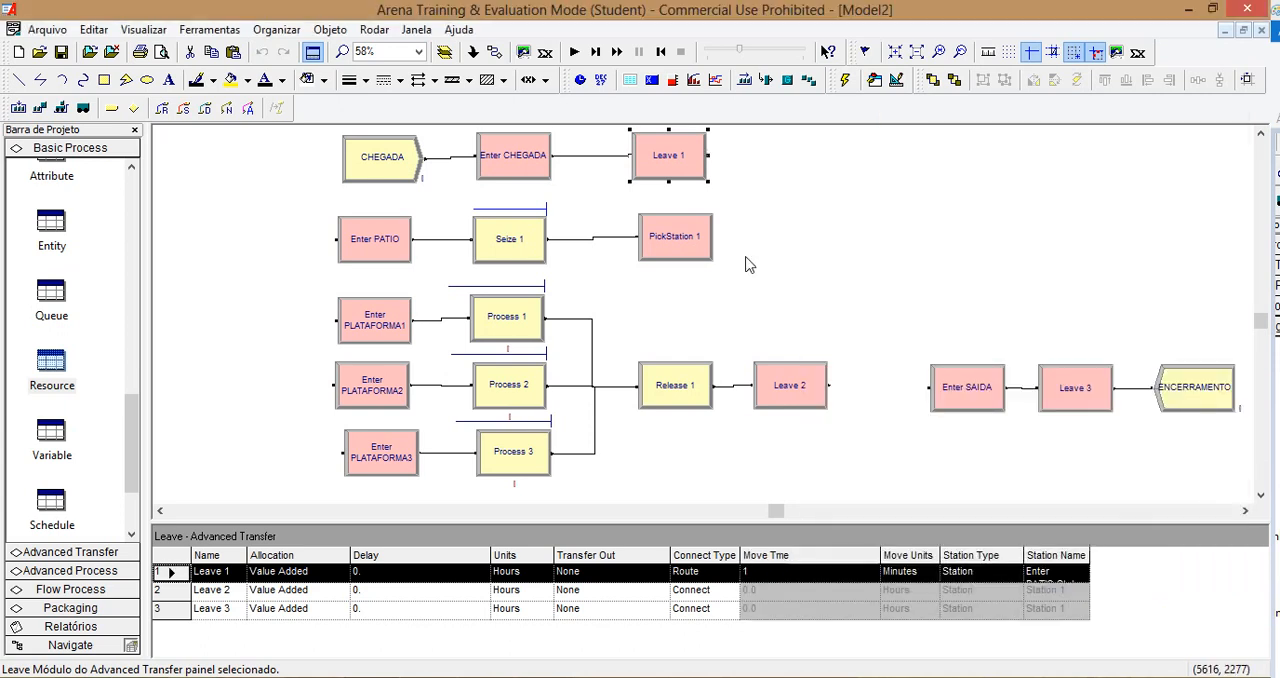
Step: Base the PickStation 1 selection on Number of Resources Busy instead of Number in Queue, keeping Number En Route to Station
click(676, 248)
double_click(675, 244)
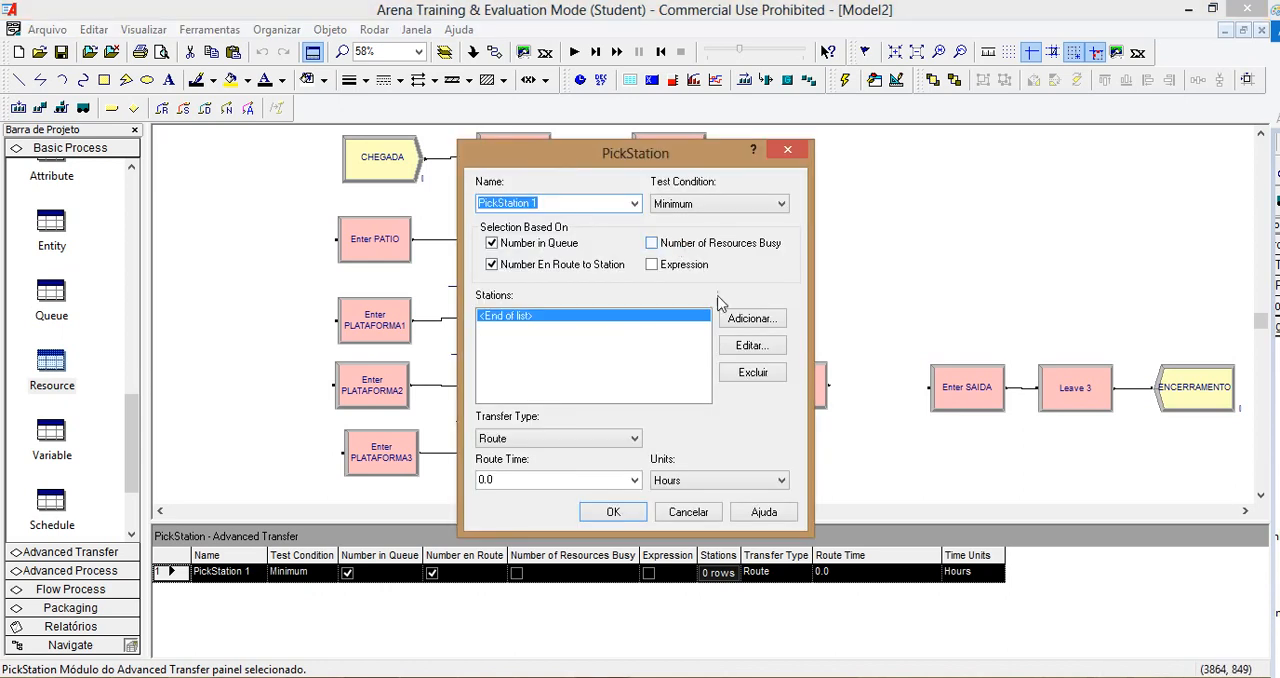
click(531, 247)
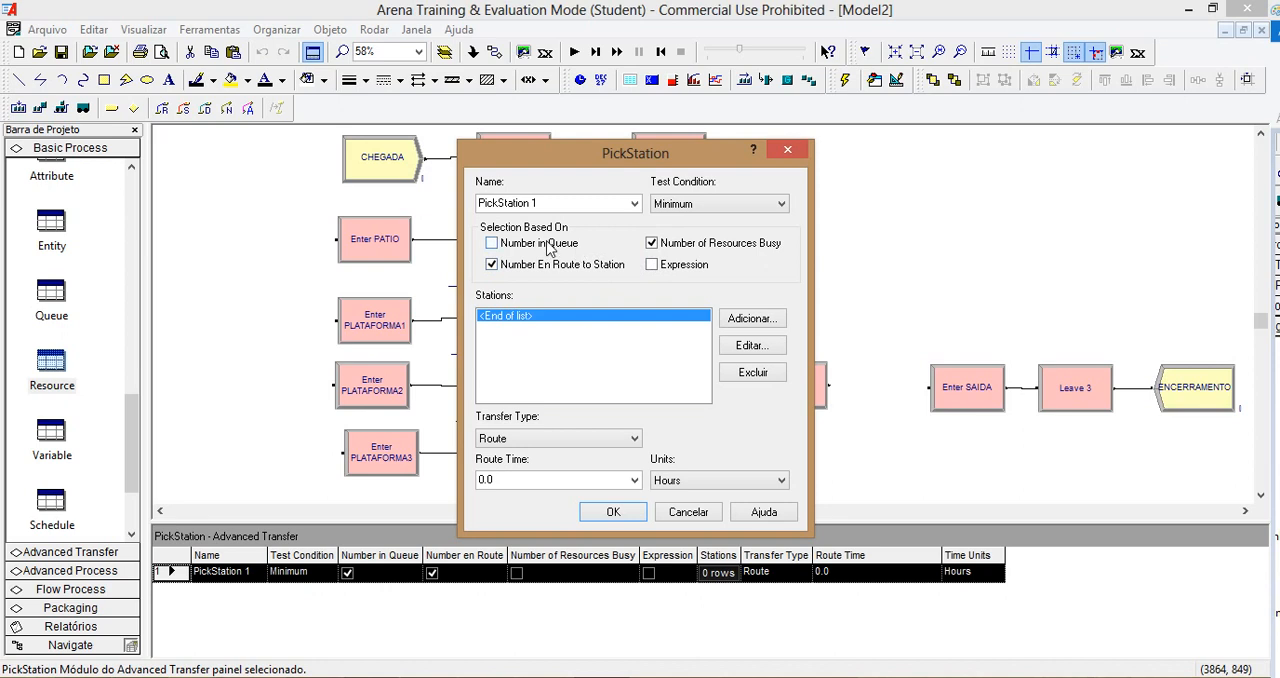
Step: Keep Route as the PickStation 1 transfer type and set its route time to 1 minute
click(621, 441)
click(622, 442)
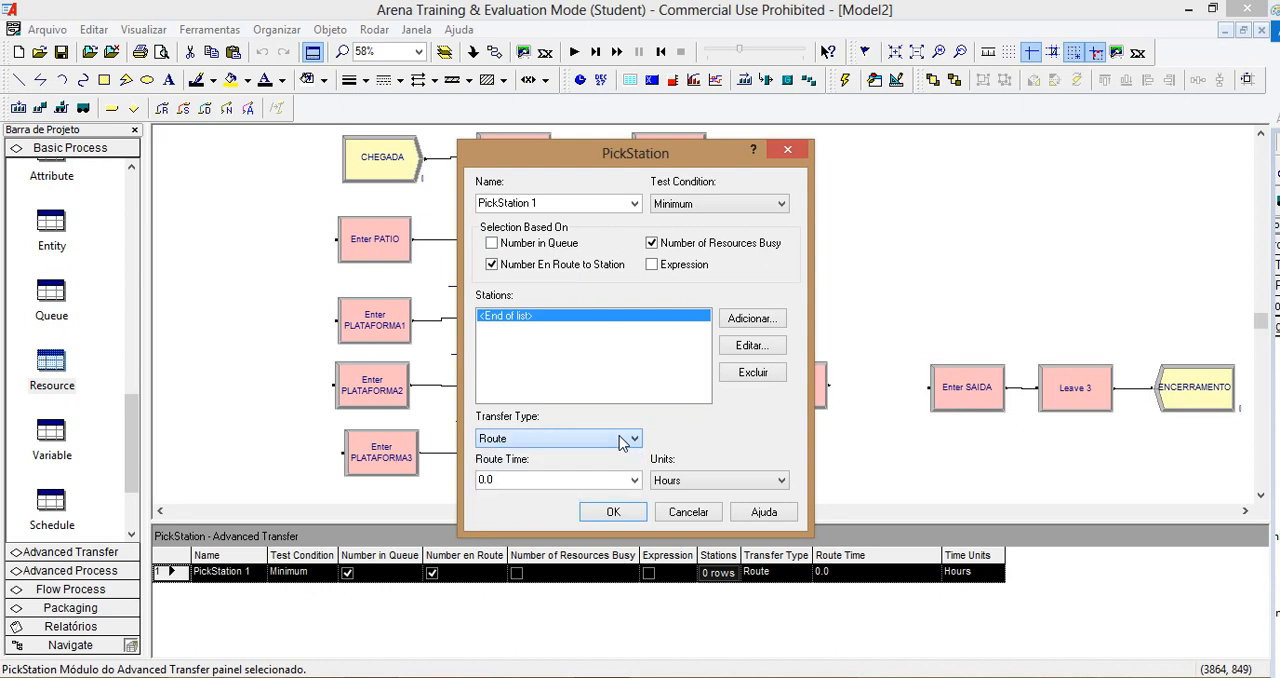
click(633, 480)
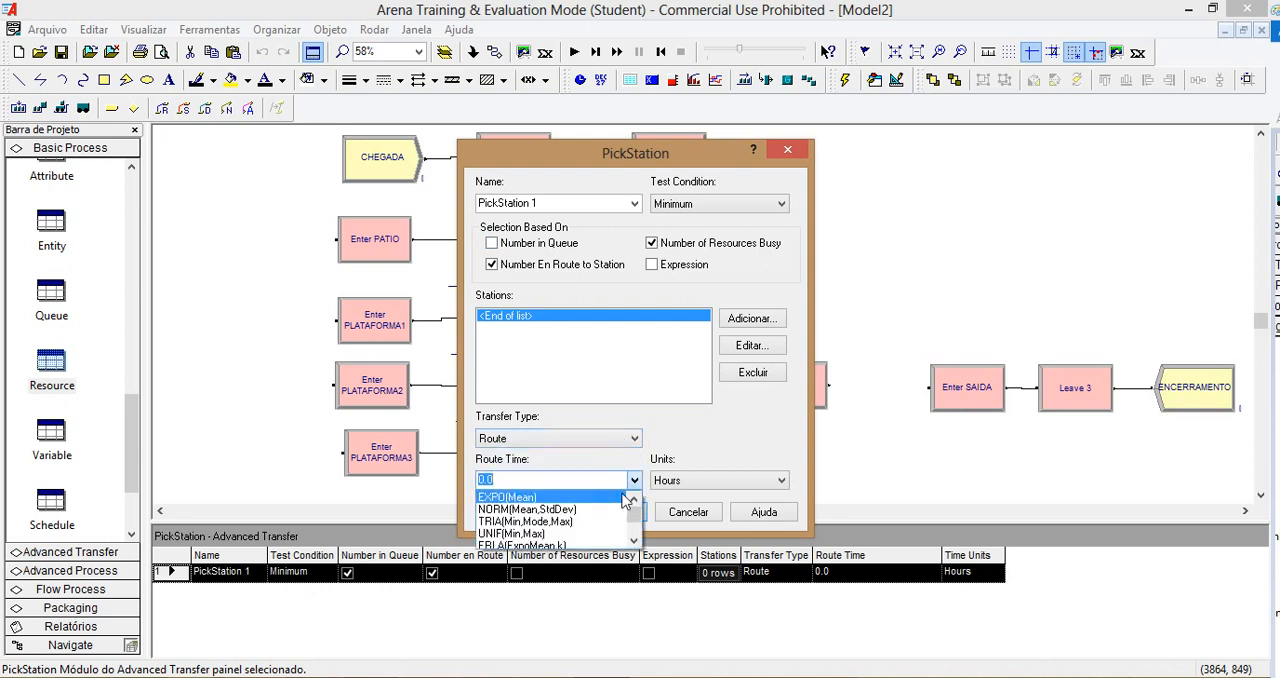
click(633, 481)
text(1)
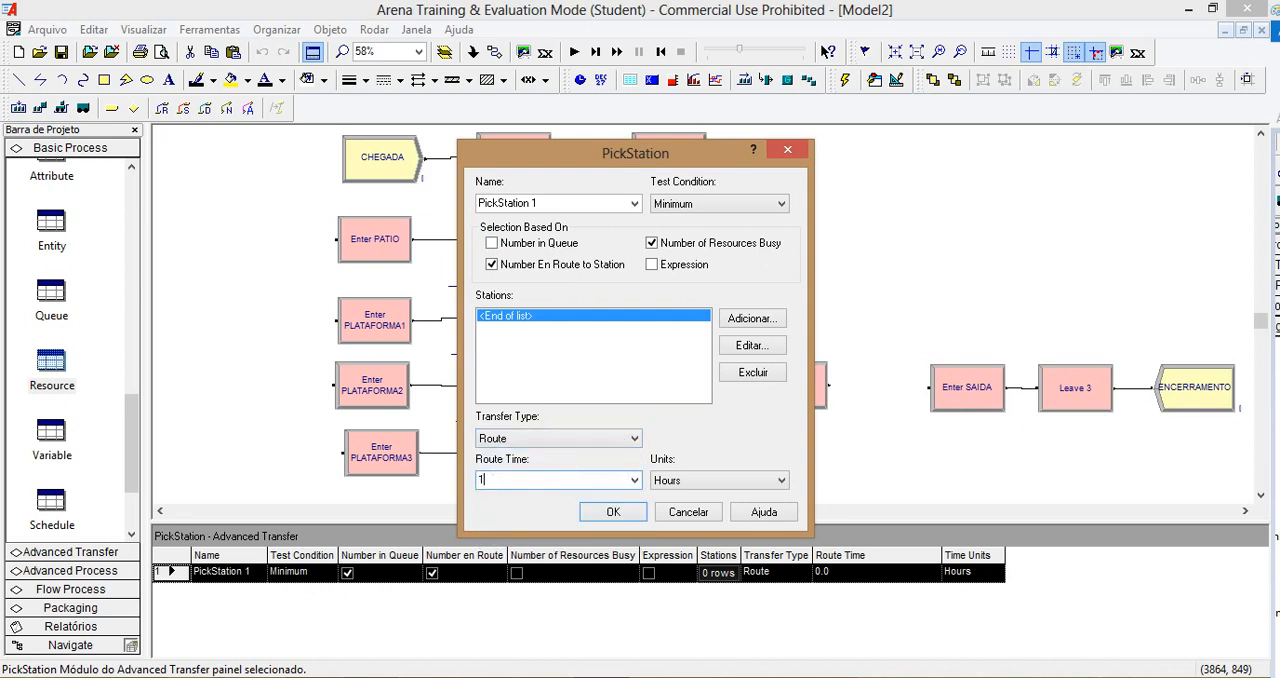
click(726, 490)
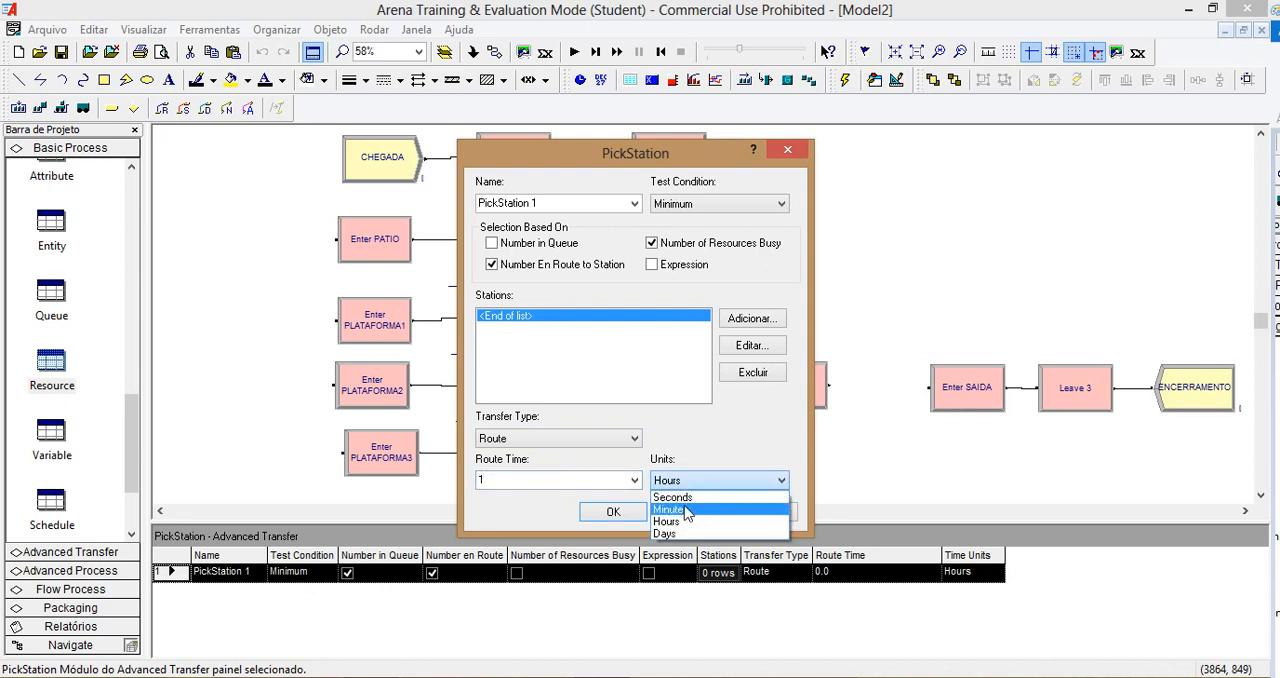
click(696, 505)
Step: Add Enter PLATAFORMA1.Station with resource DESCARGA1 to the PickStation 1 station list
click(753, 318)
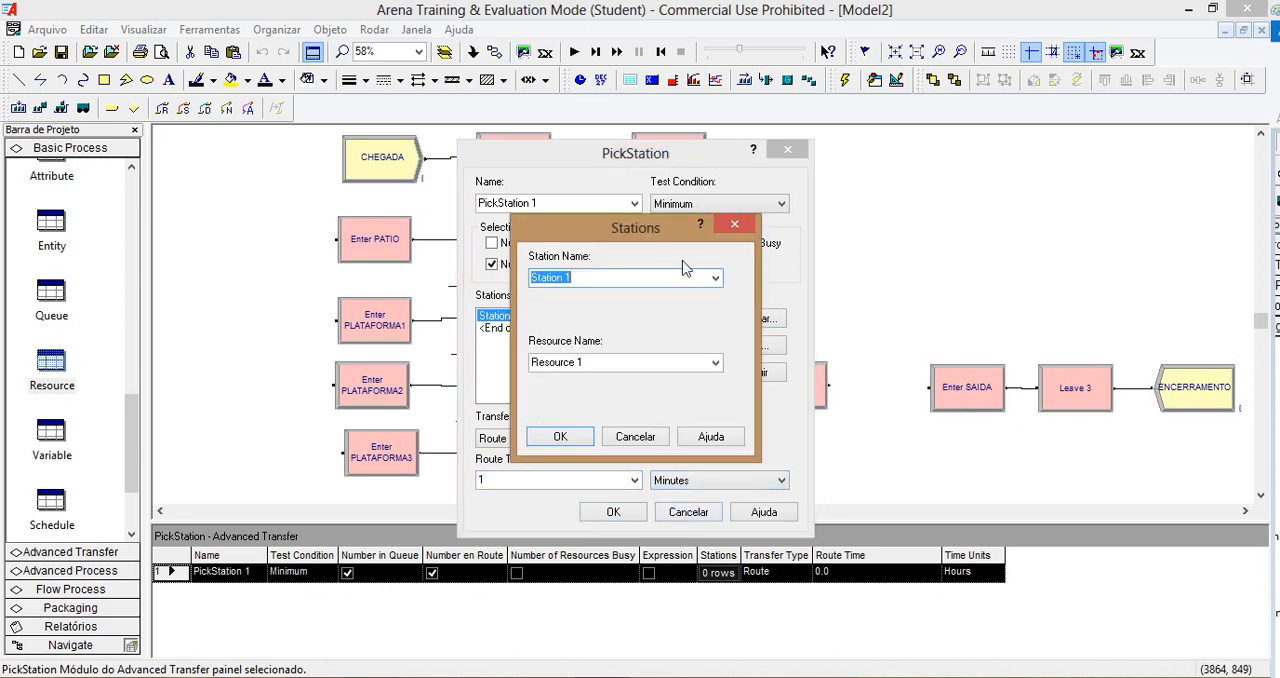
drag(632, 235, 943, 240)
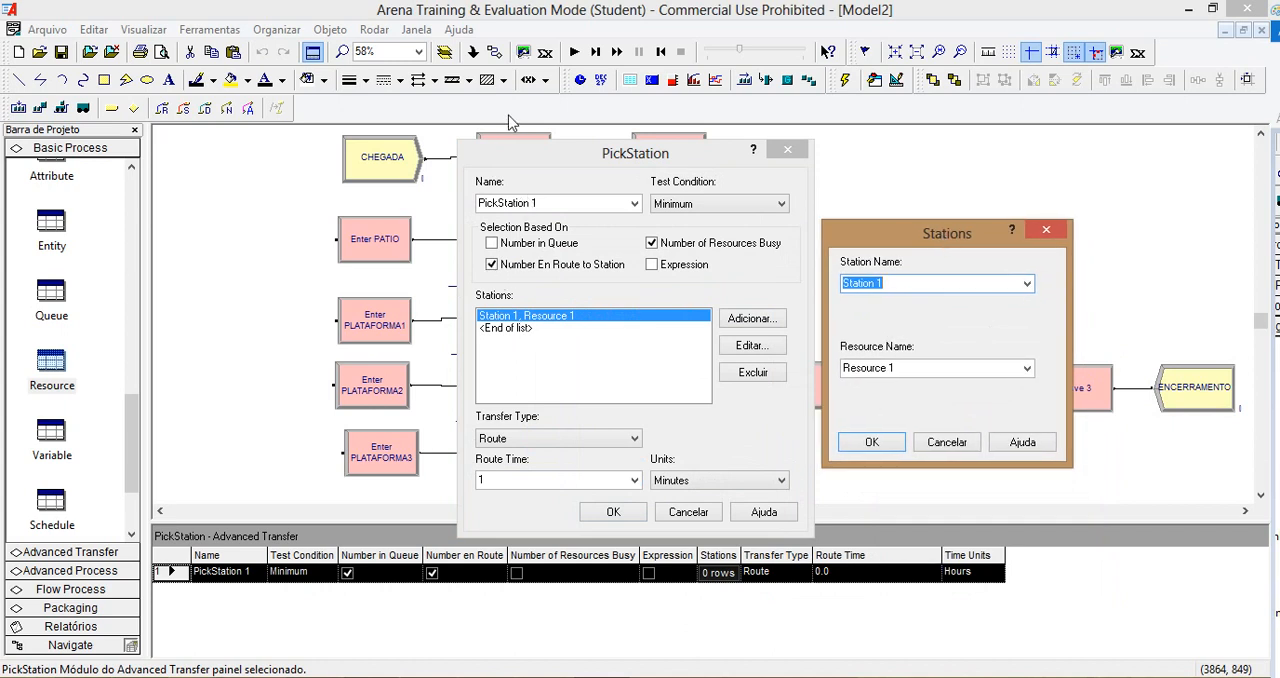
click(1027, 284)
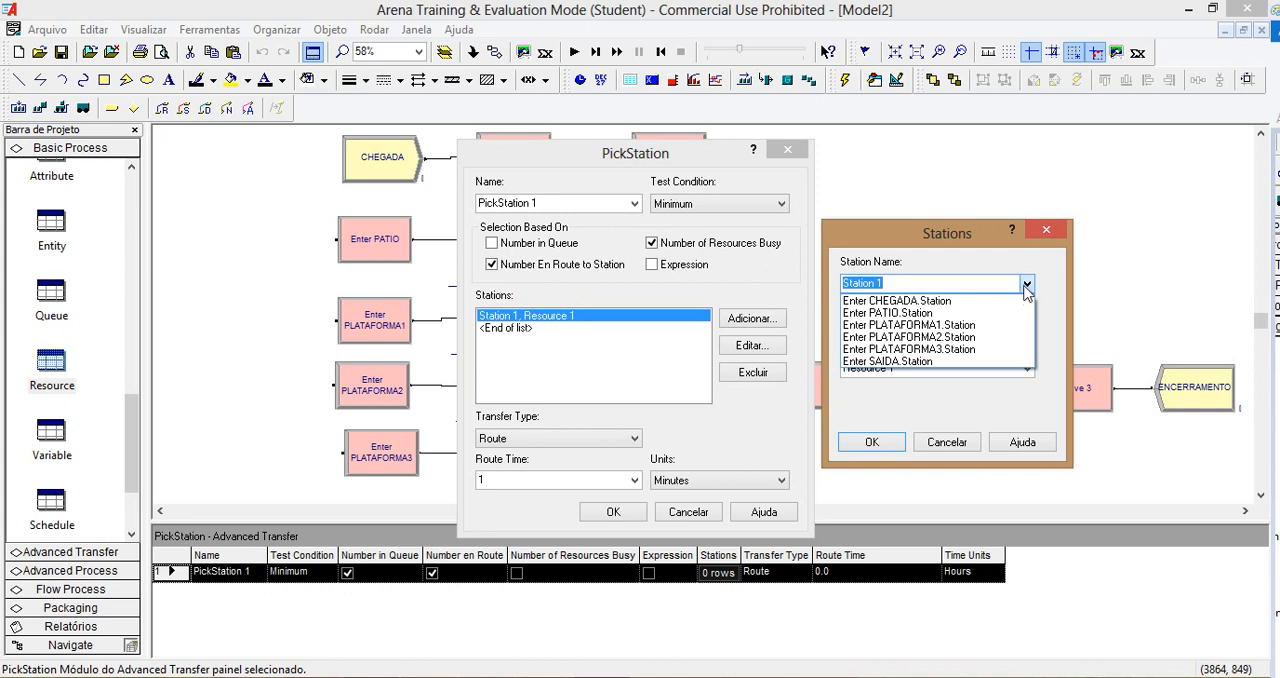
click(969, 329)
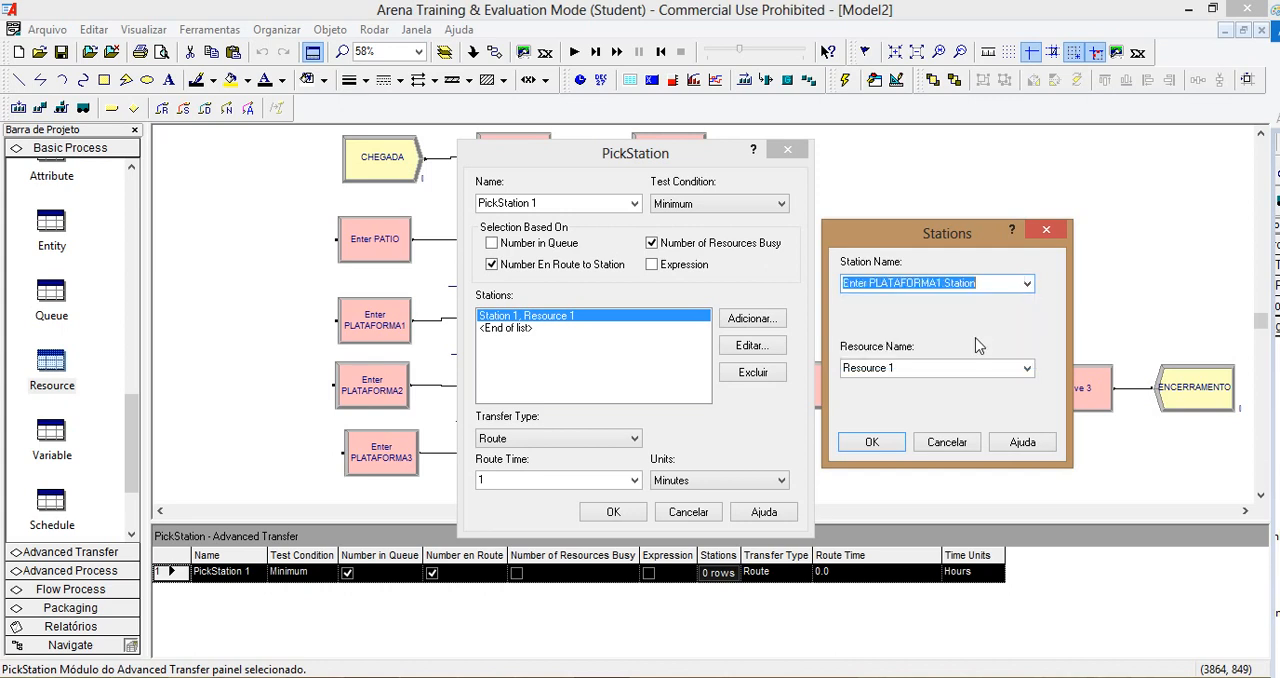
click(1024, 368)
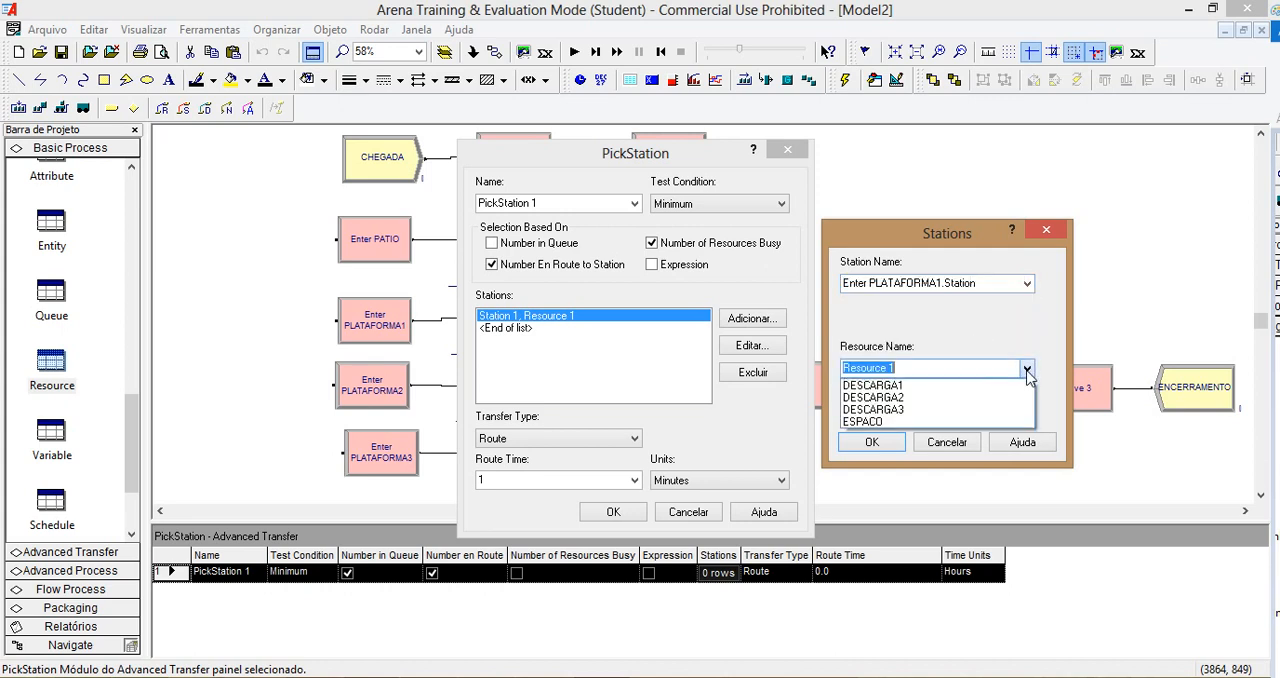
click(957, 386)
click(874, 443)
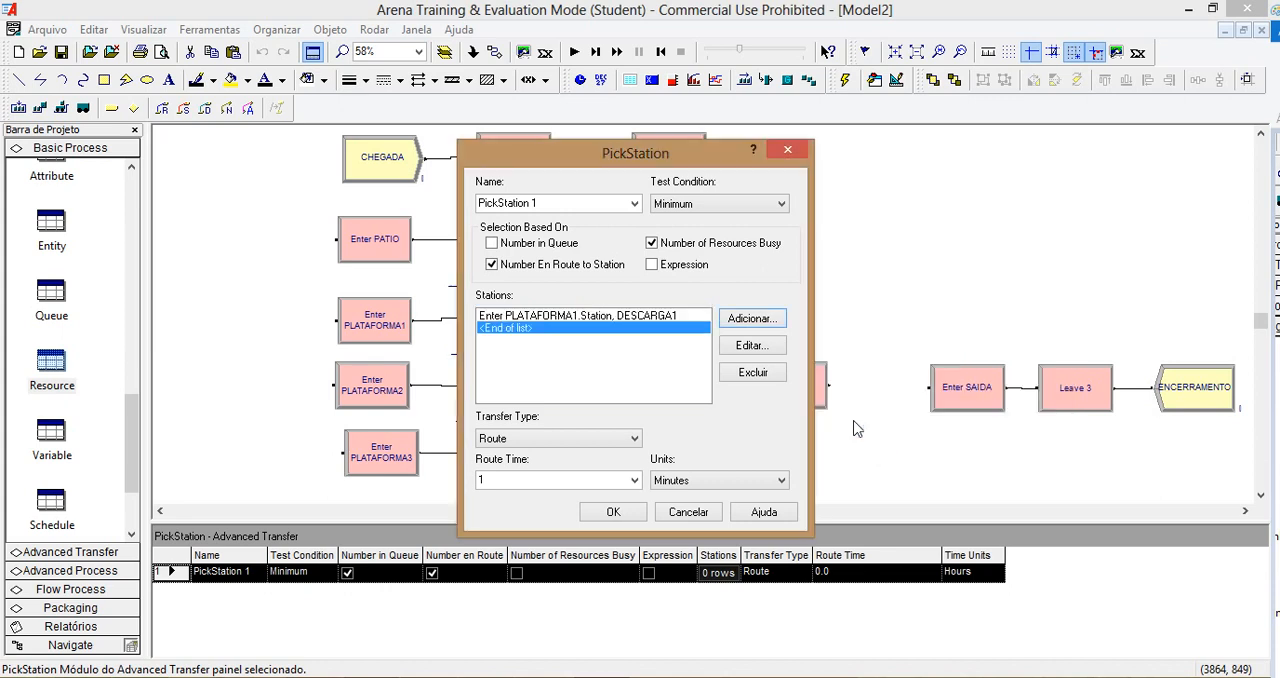
Step: Add Enter PLATAFORMA2.Station with resource DESCARGA2 to the PickStation 1 station list
click(766, 327)
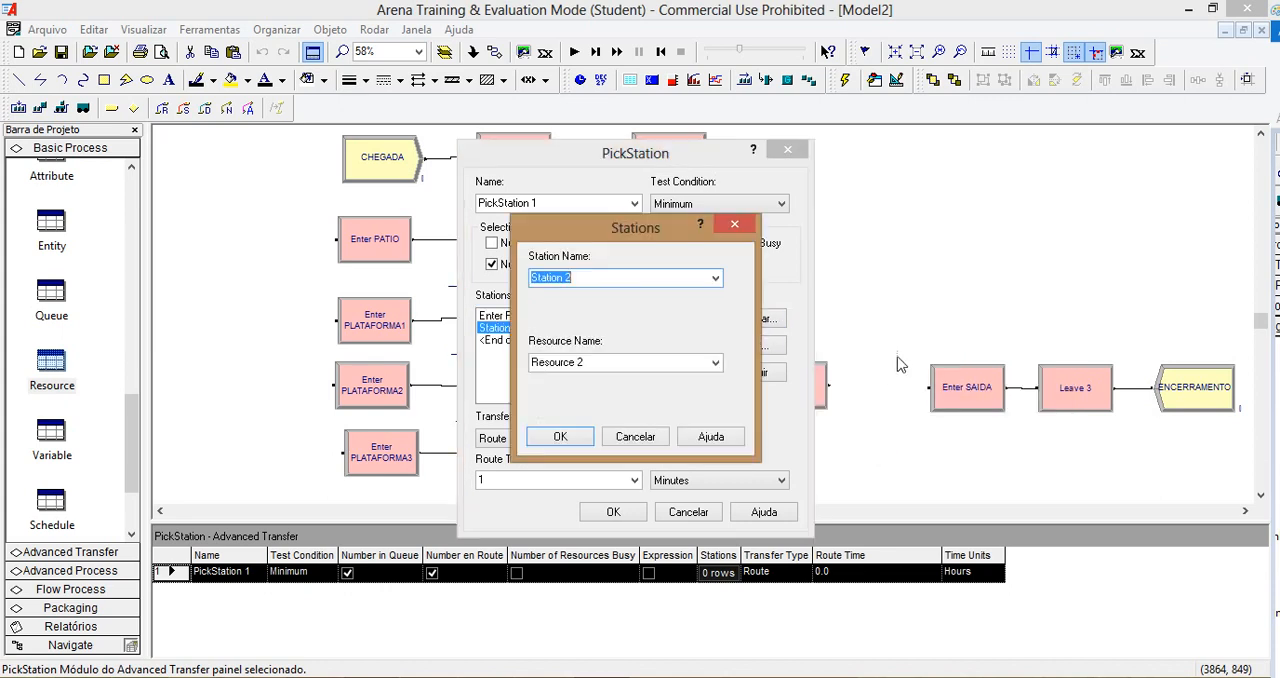
click(715, 279)
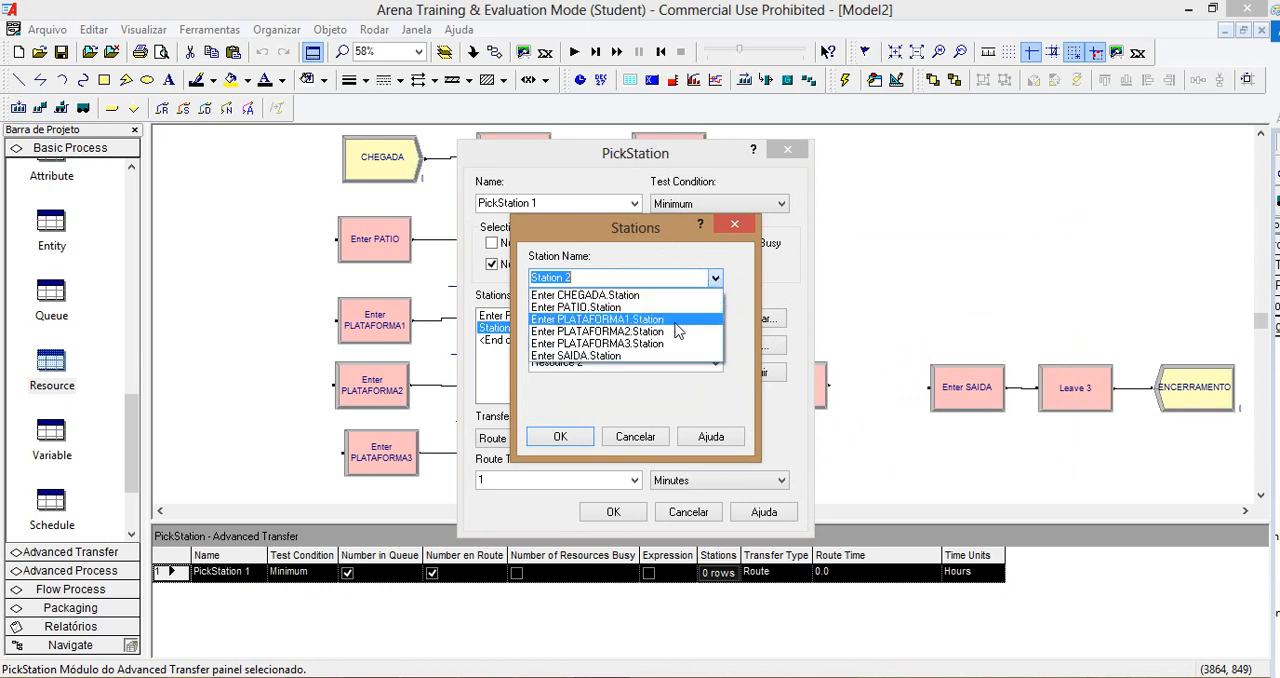
click(672, 332)
click(708, 361)
click(689, 393)
click(562, 437)
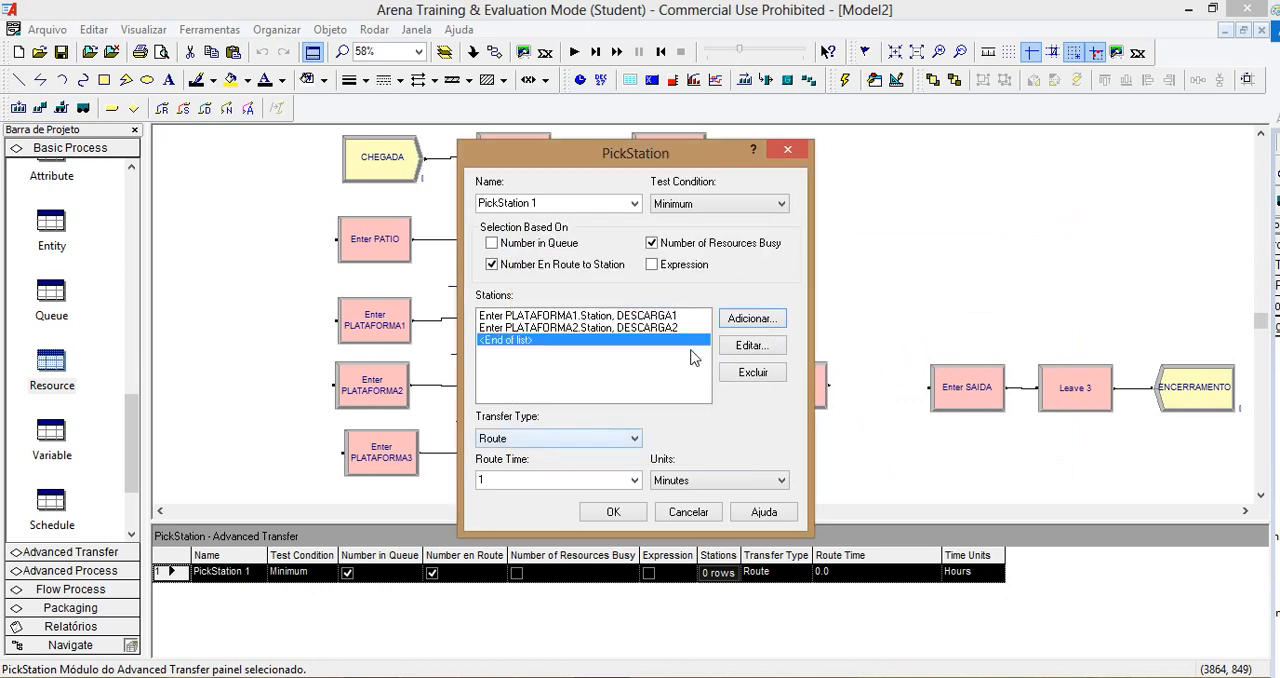
Step: Add Enter PLATAFORMA3.Station with resource DESCARGA3 to the PickStation 1 station list and accept the module settings
click(740, 320)
click(715, 279)
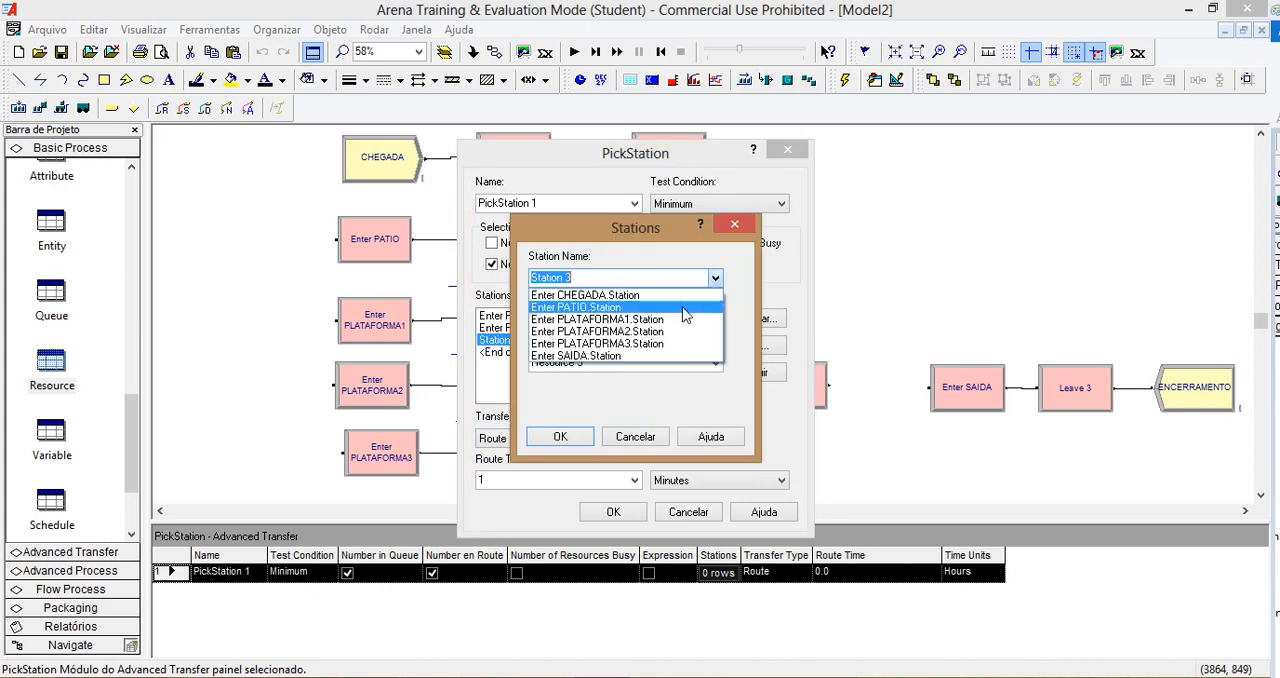
click(680, 356)
click(715, 362)
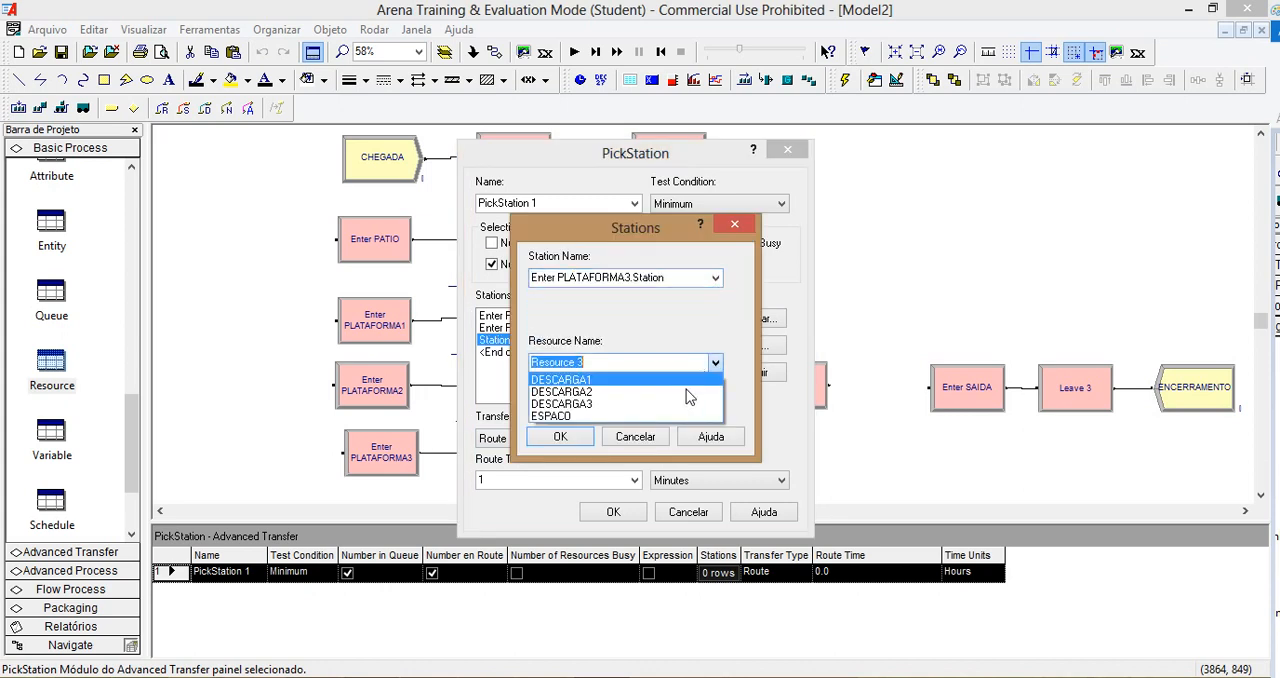
click(668, 407)
click(561, 437)
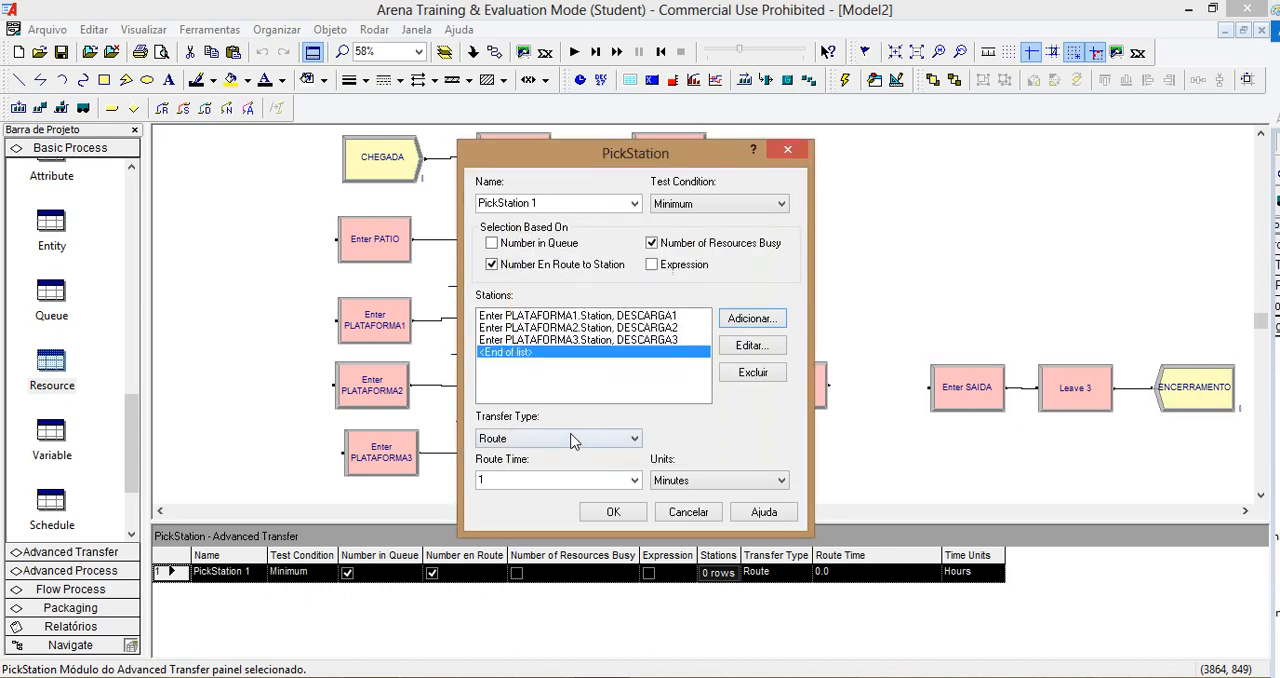
click(613, 512)
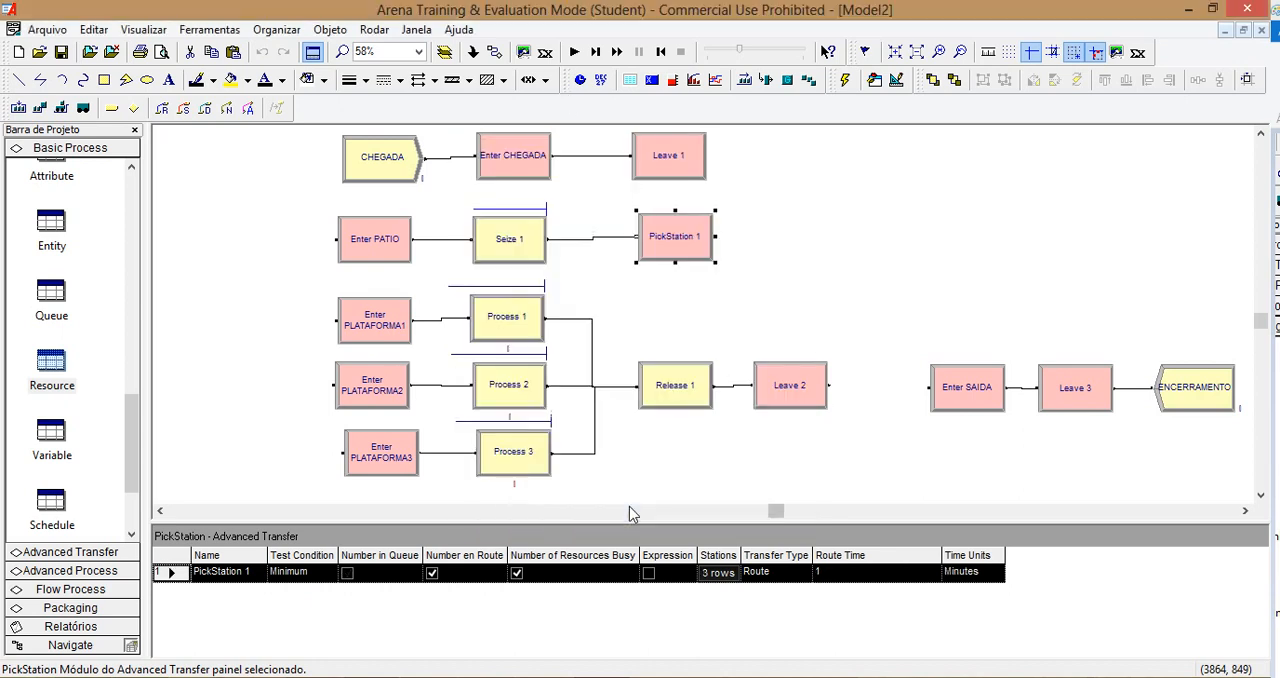
Step: Set the Leave 2 connect type to Route with a move time of 1 minute
click(808, 388)
double_click(808, 388)
click(572, 465)
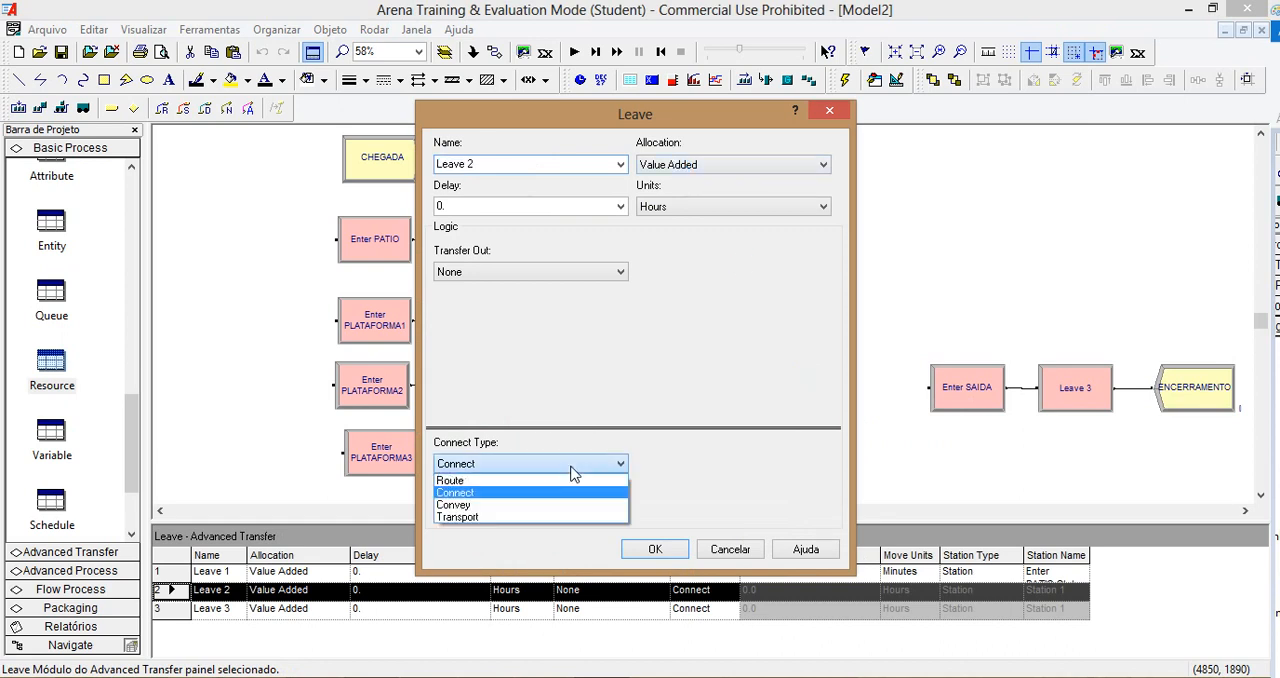
click(562, 481)
click(684, 467)
text(1)
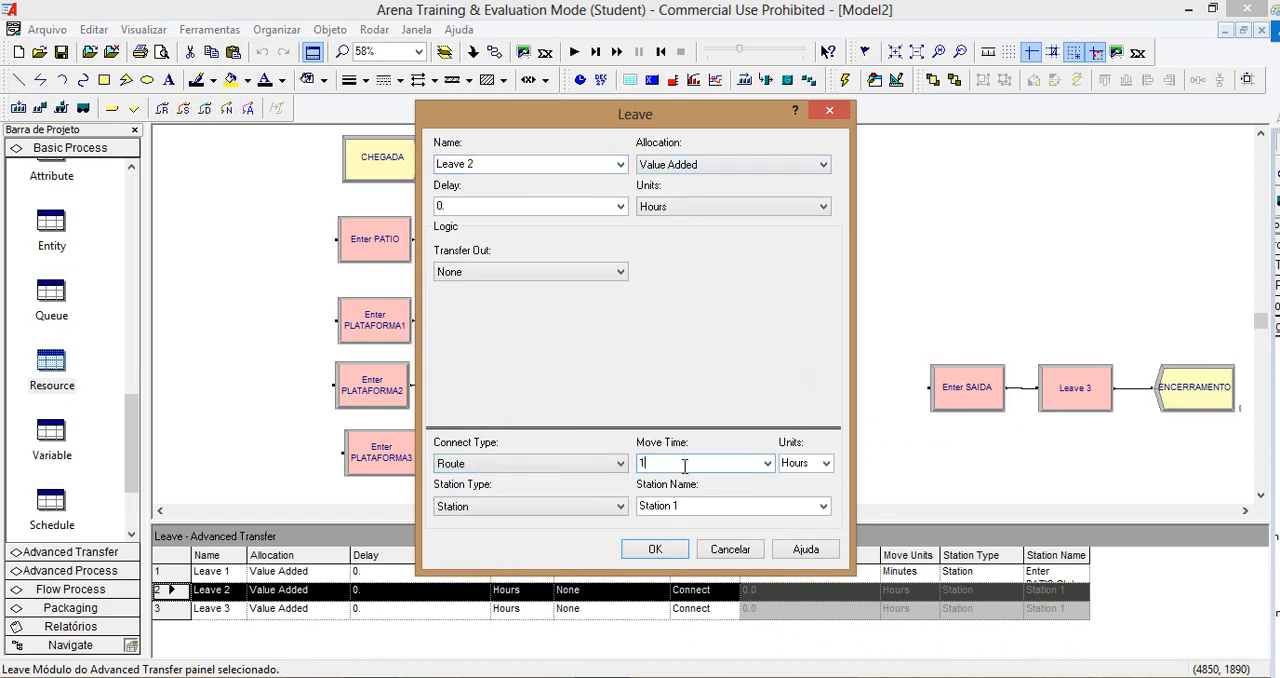
click(826, 463)
click(818, 491)
Step: Choose Enter SAIDA.Station as the destination station of Leave 2
click(823, 506)
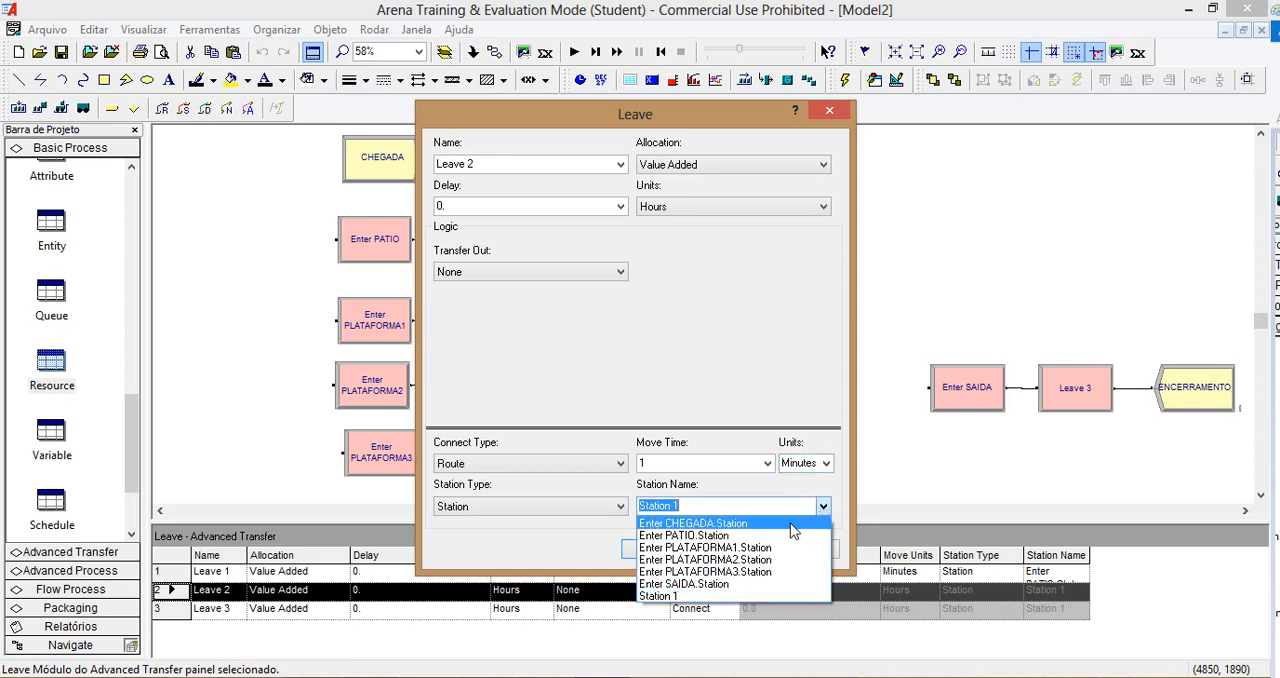
click(720, 583)
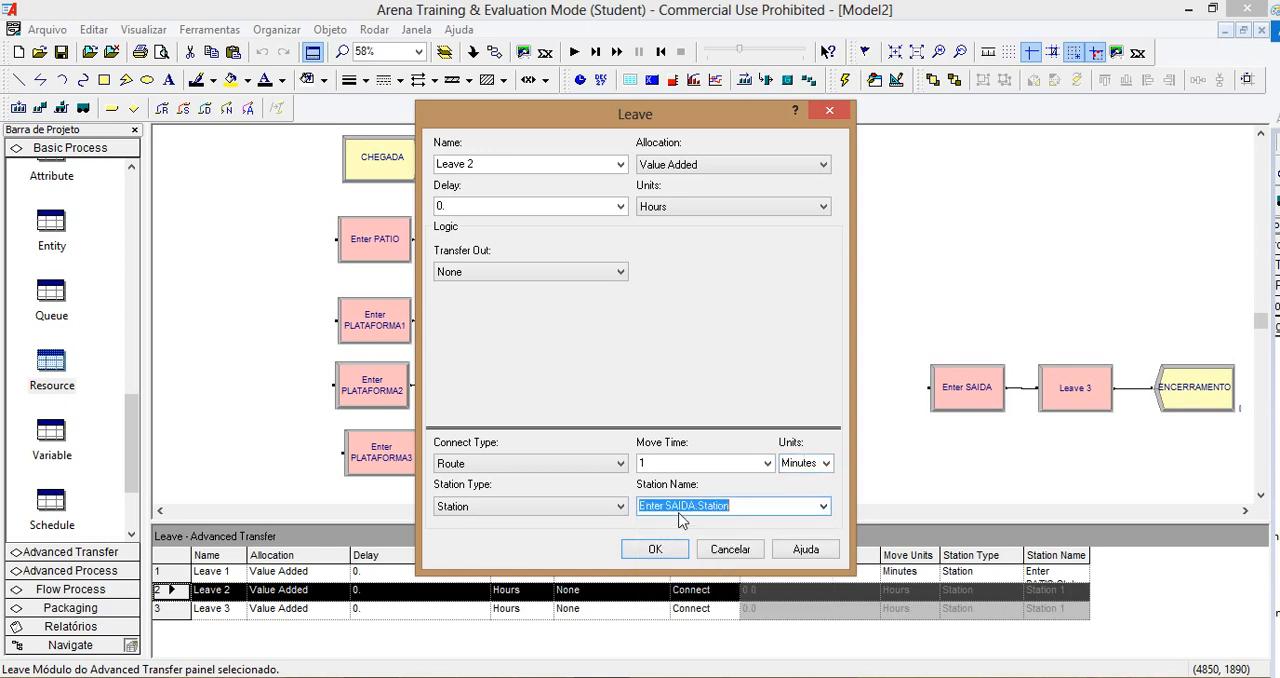
click(657, 549)
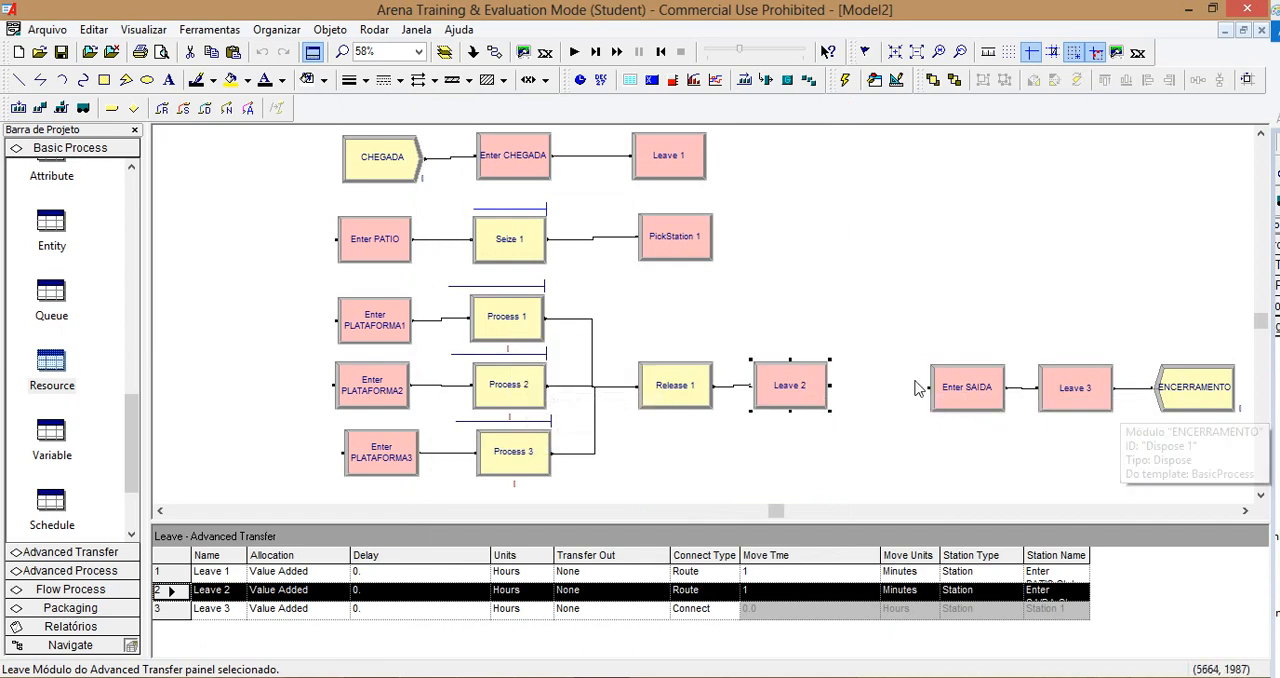
Step: Configure the run setup with a replication length of 600 minutes and minutes as the base time unit
click(911, 223)
click(374, 29)
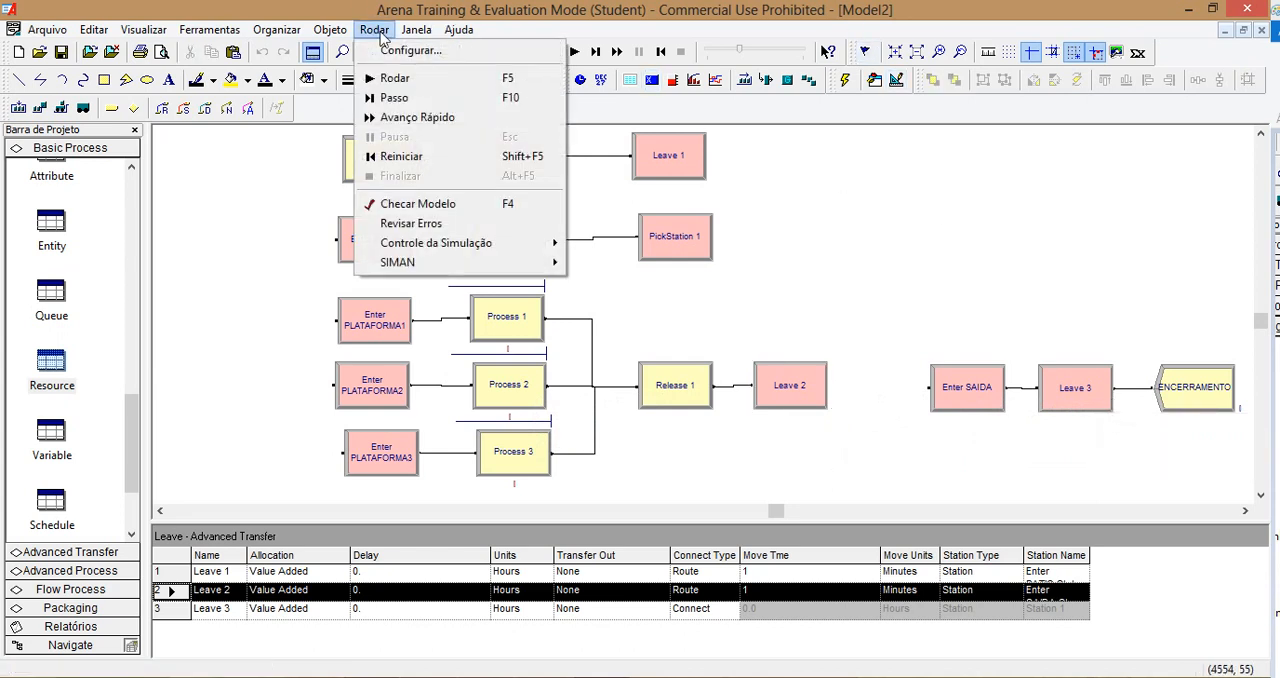
click(400, 50)
double_click(504, 336)
text(600)
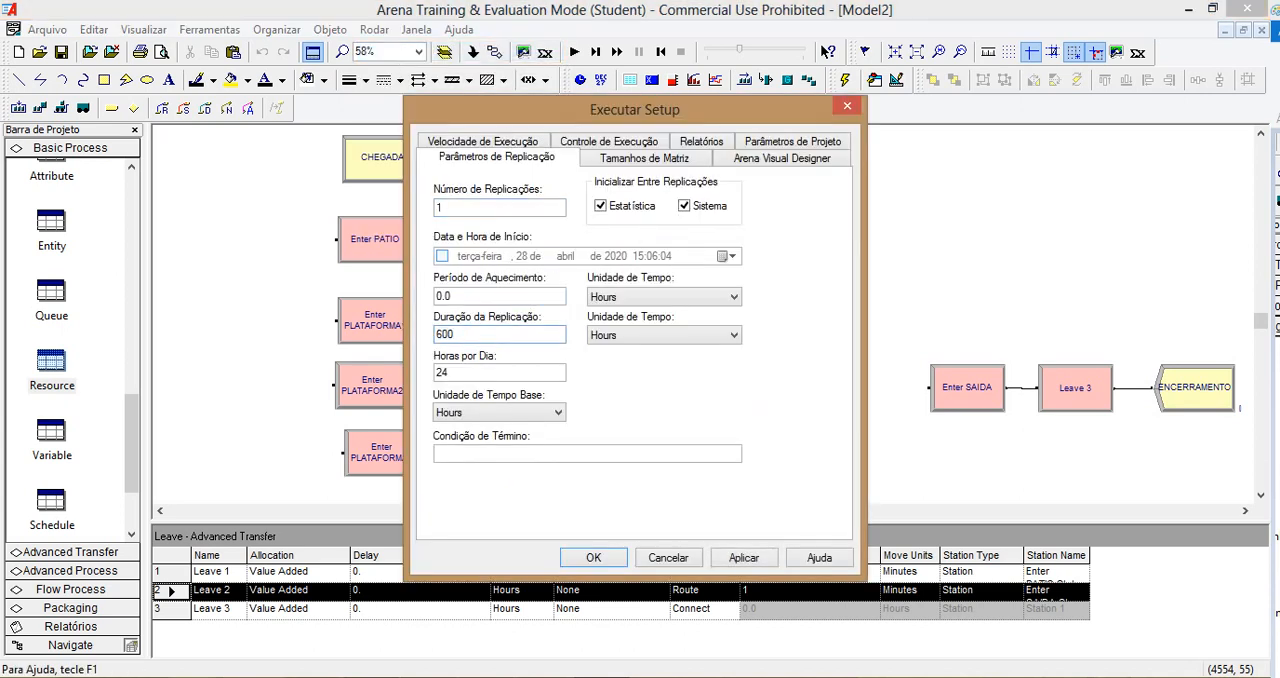
click(614, 300)
click(638, 338)
click(640, 336)
click(646, 379)
click(555, 412)
click(506, 452)
click(592, 557)
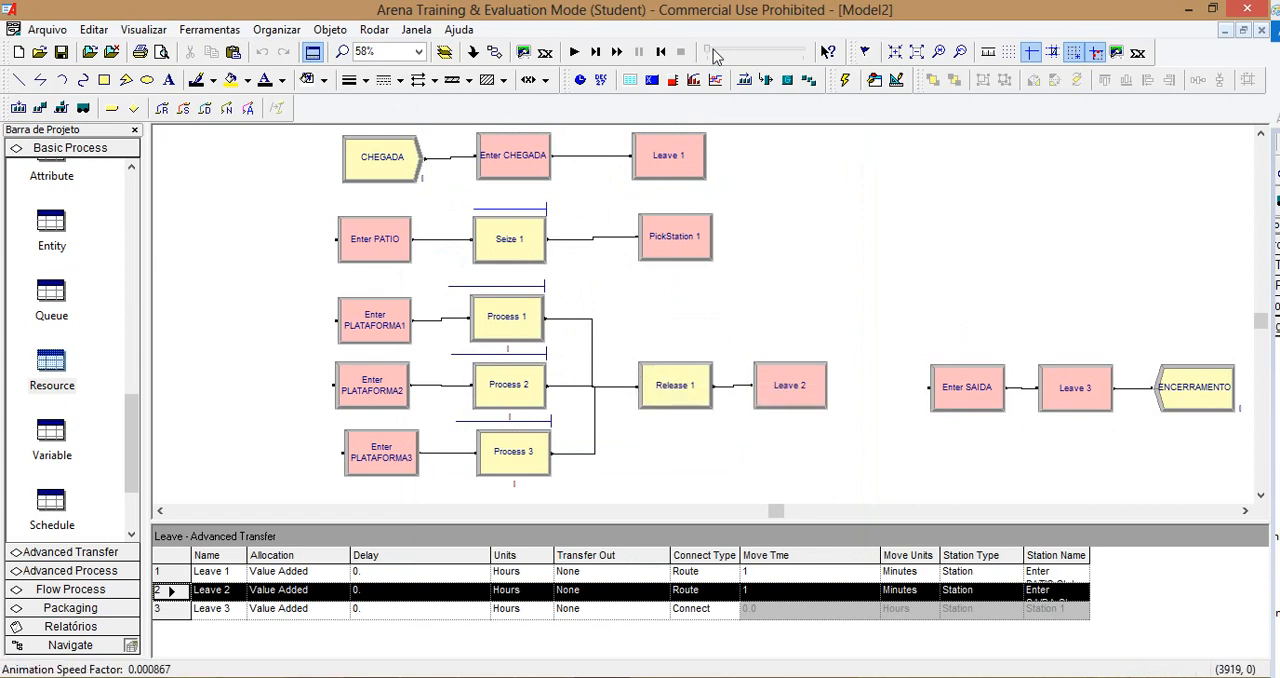
Step: Set a very slow animation speed factor of about 0.000867 and move PickStation 1 slightly closer to Seize 1
drag(708, 54, 711, 54)
click(697, 244)
drag(697, 244, 684, 244)
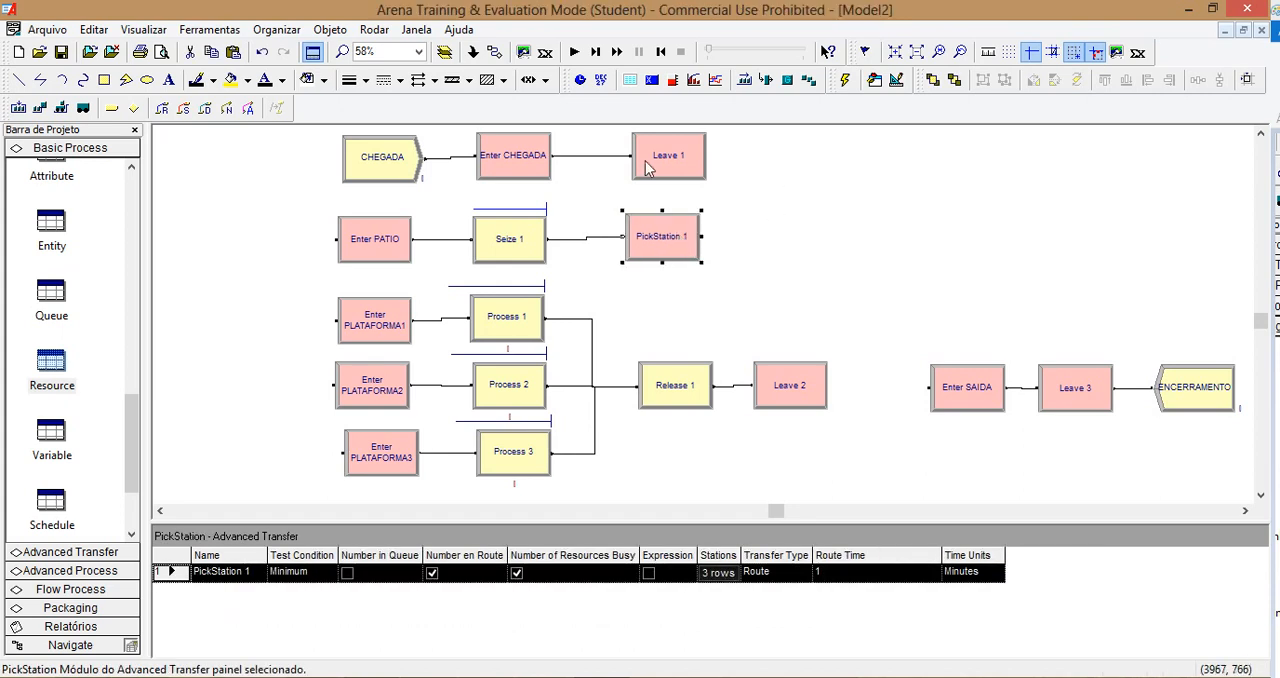
Step: Run the simulation of the model
click(572, 52)
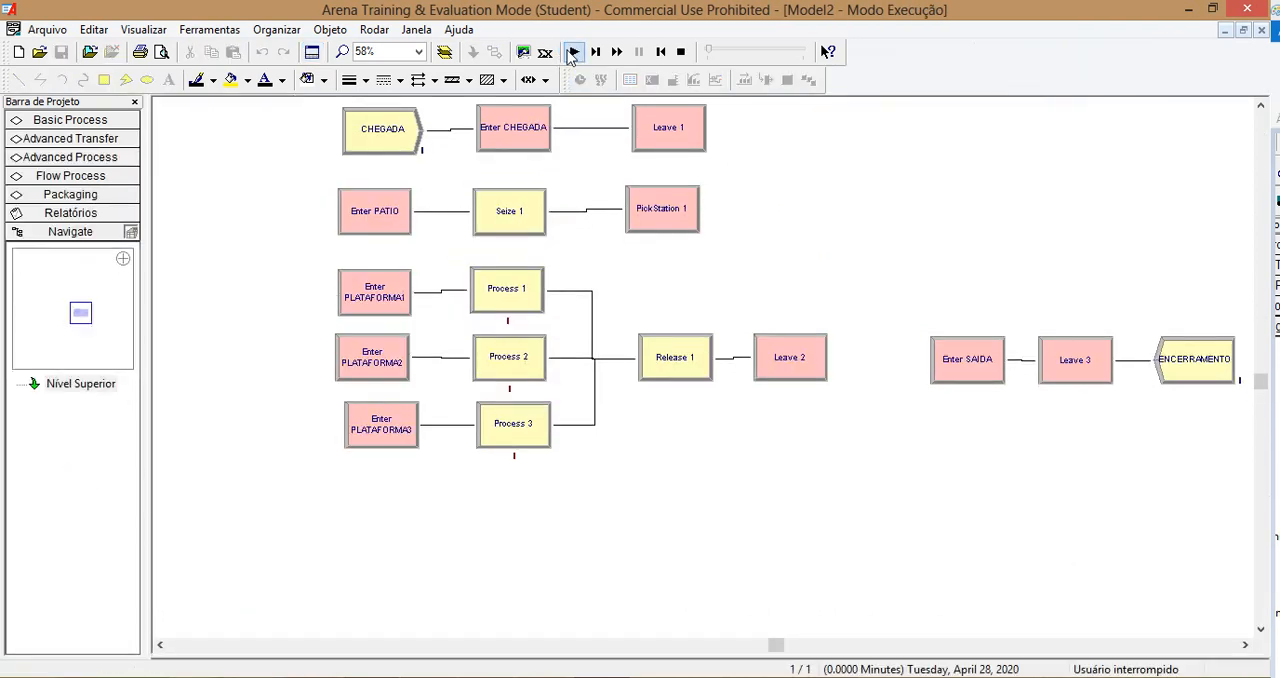
click(572, 52)
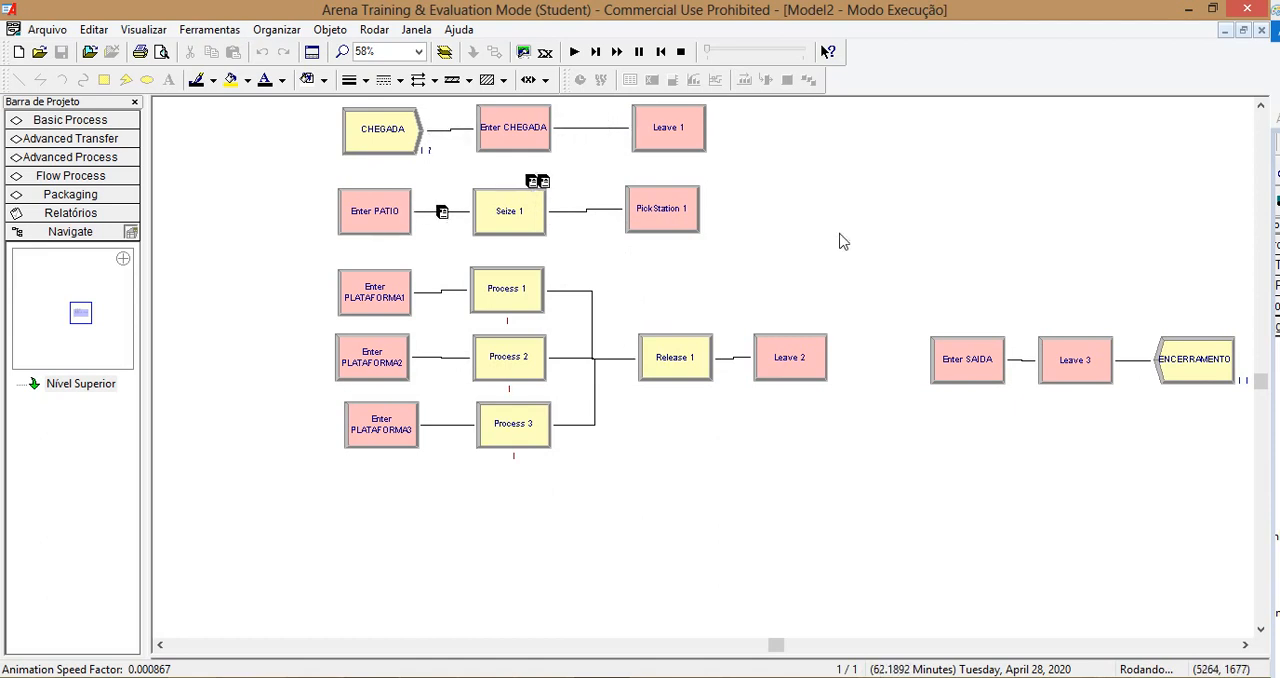
Step: Enlarge the counter beneath ENCERRAMENTO and continue the run at an animation speed factor of about 6.5
drag(1242, 385, 1225, 440)
click(571, 54)
drag(708, 50, 782, 55)
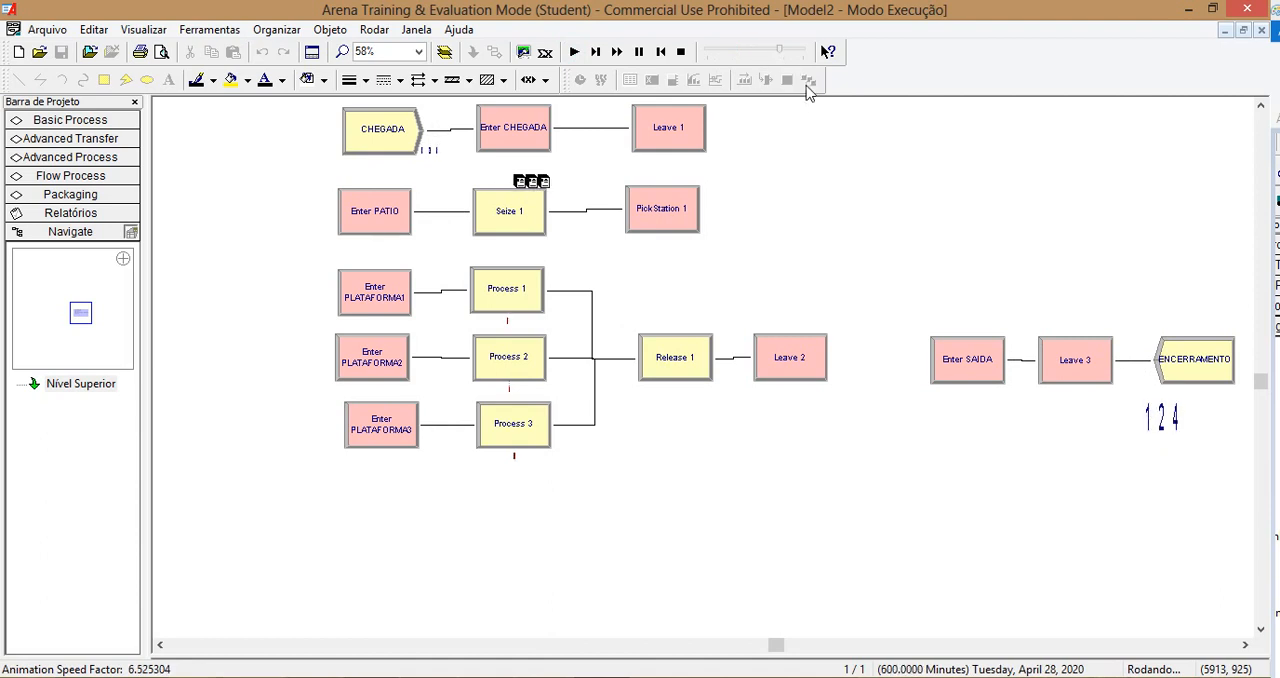